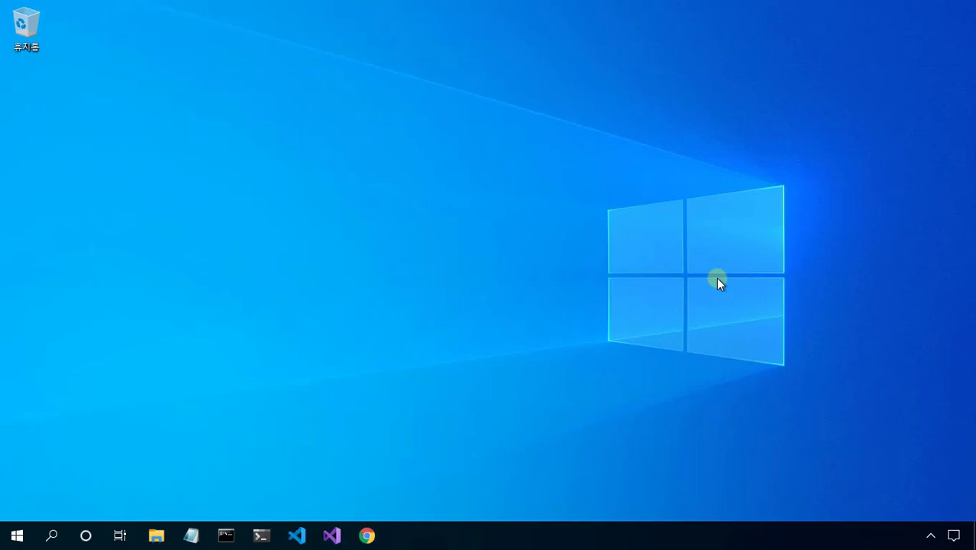
Start a maximized Notepad note titled 'ASP.NET & Core를 다루는 기술' followed by a blank line
left_click(191, 534)
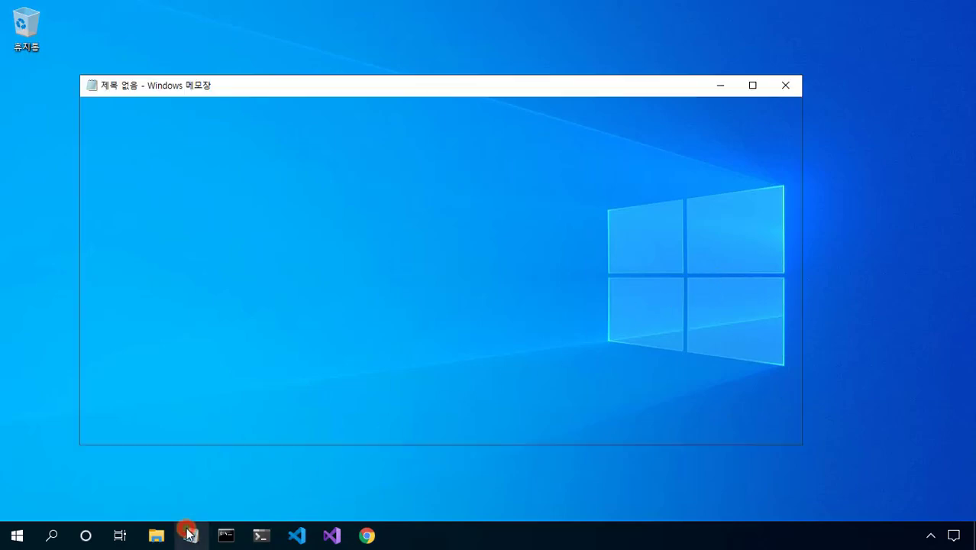
left_click(752, 84)
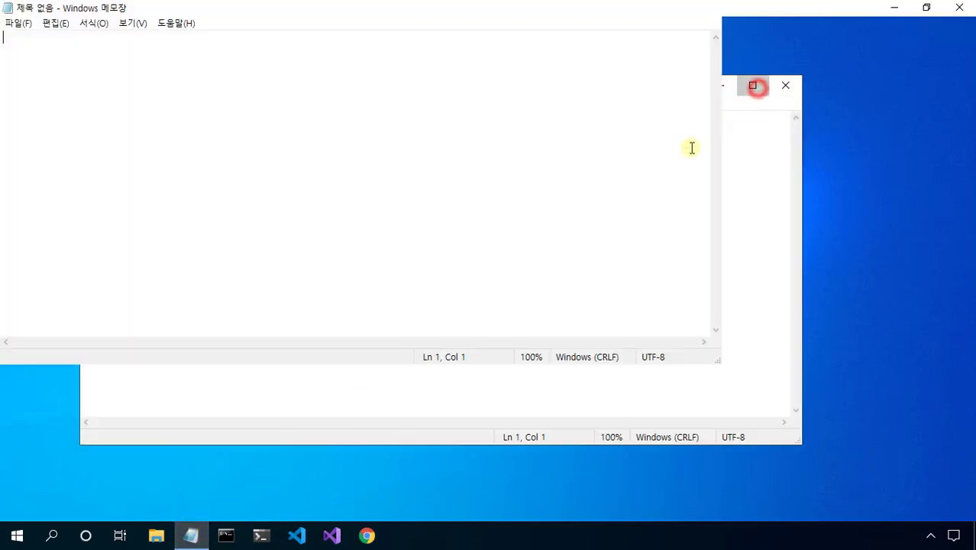
type("AS")
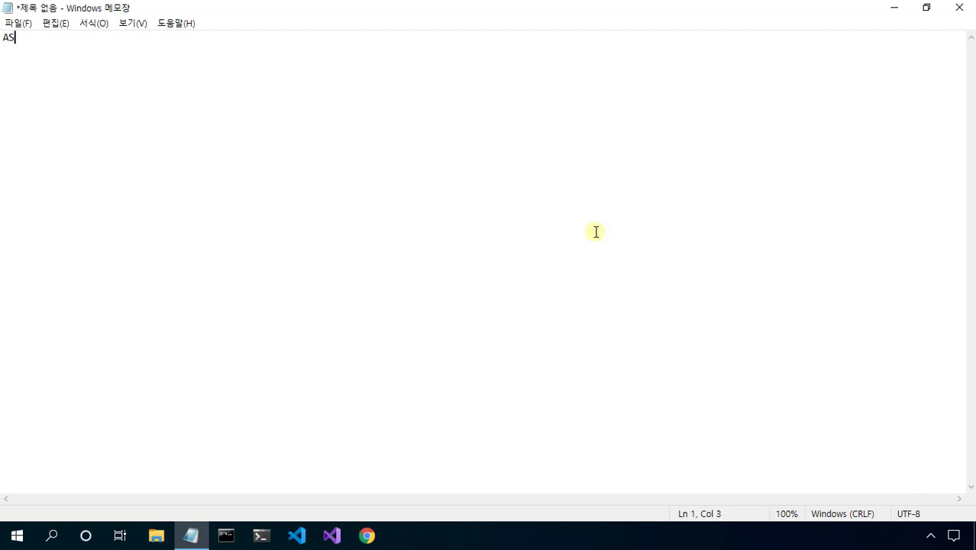
type("P.NET &")
type(" Core를 다")
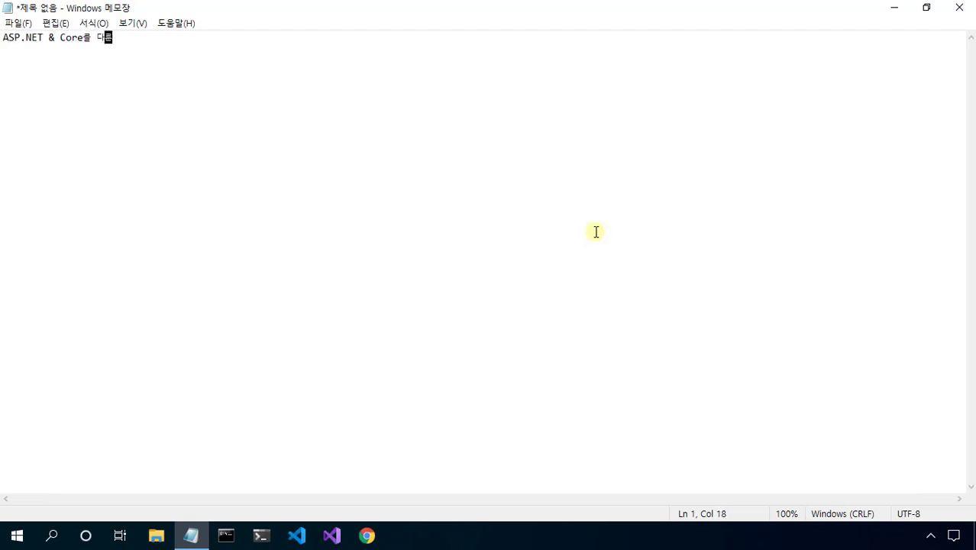
type("루는 기술")
key("Return")
key("Return")
Type 'ASP.NET Core -> DotNetNote' on line 3, leaving a blank line after it
type("ㅁ")
key("BackSpace")
type("ASP")
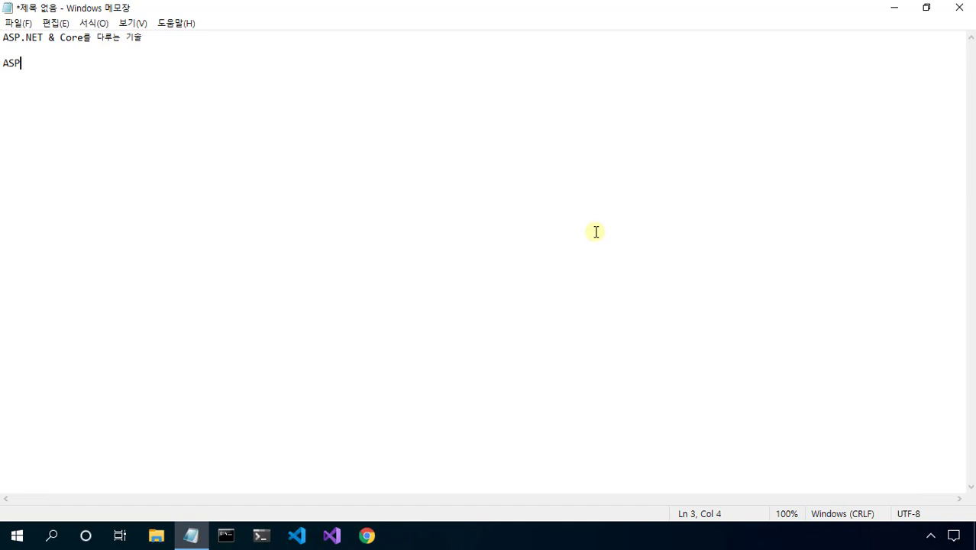
type(".NET Core")
type(" ->")
type(" DotNet")
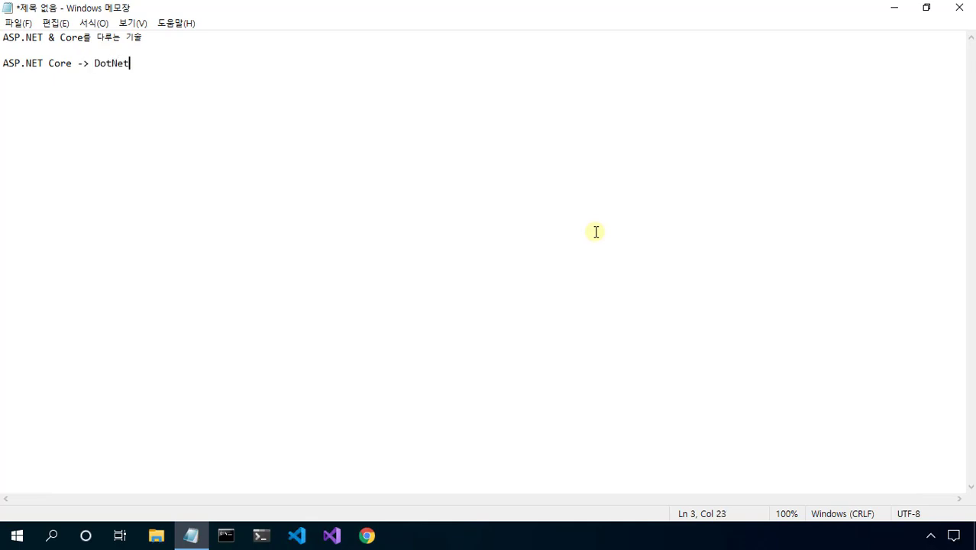
type("Note")
key("Return")
key("Return")
Type the version lines 'ASP.NET Core 1.0', 'ASP.NET Core 2.1 LTS' and 'ASP.NET Core 3.1 LTS'
type("ASP.NET ")
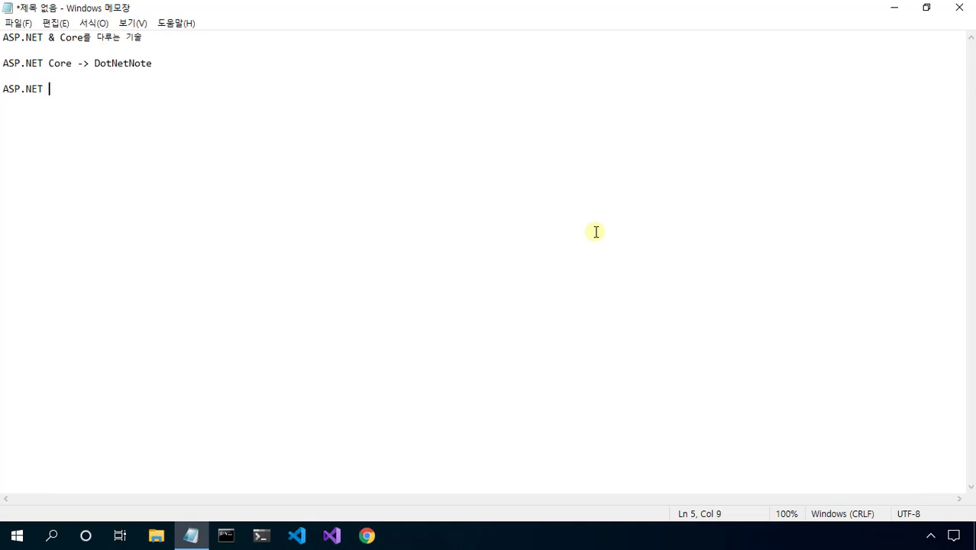
type("Core 1.0")
key("Return")
type("ASP")
type(".NET C")
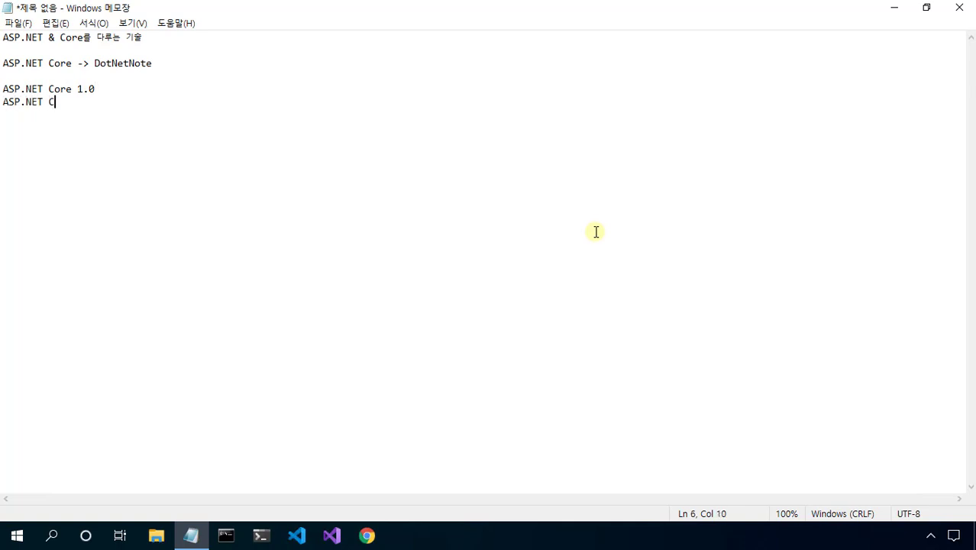
type("ore 2.1")
type(" L")
type("TS")
key("Return")
type("ASP.NET ")
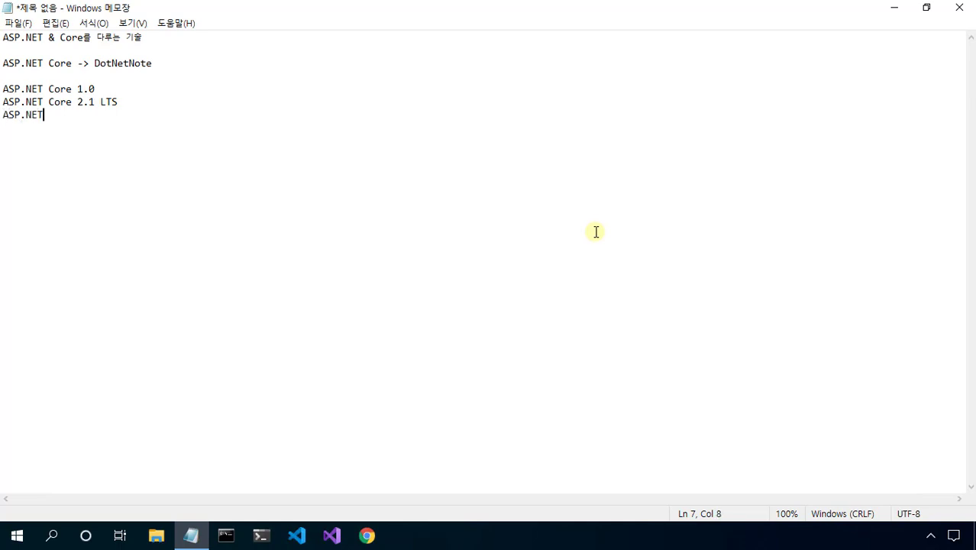
type("Core 3.")
type("1 LTS")
key("Return")
Add the line 'ASP.NET Core 5.0 (.NET 5)'
type("AS")
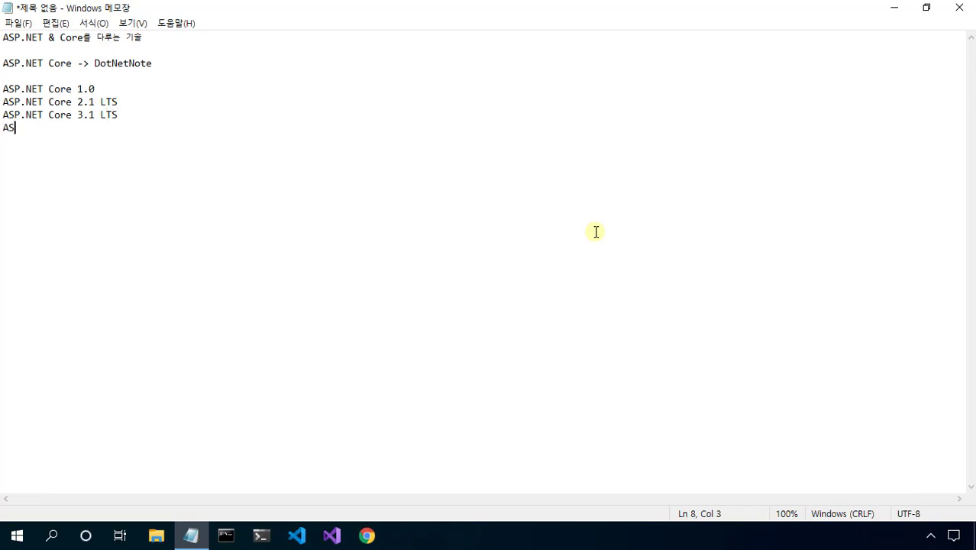
type("P.NET Cor")
type("e 5.0")
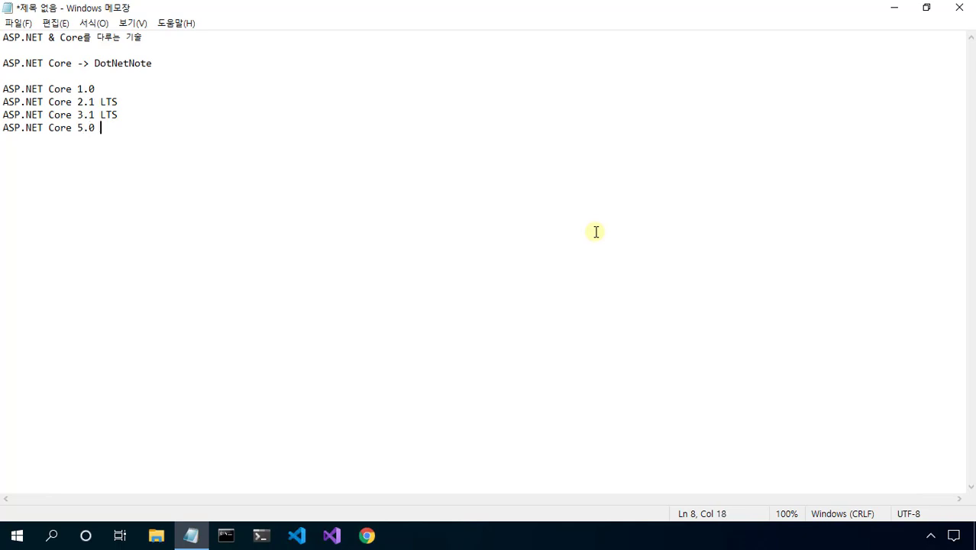
key("Return")
key("Up")
key("End")
type("(")
type(".NET 5)")
key("Return")
Duplicate the 'ASP.NET Core 5.0 (.NET 5)' line below itself with copy and paste
key("Up")
key("Up")
key("shift+End")
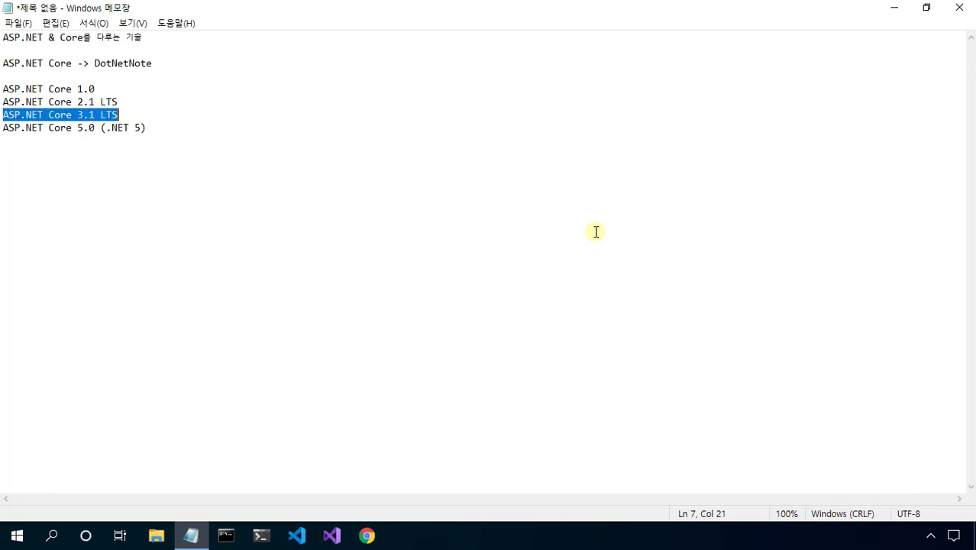
key("Down")
key("Down")
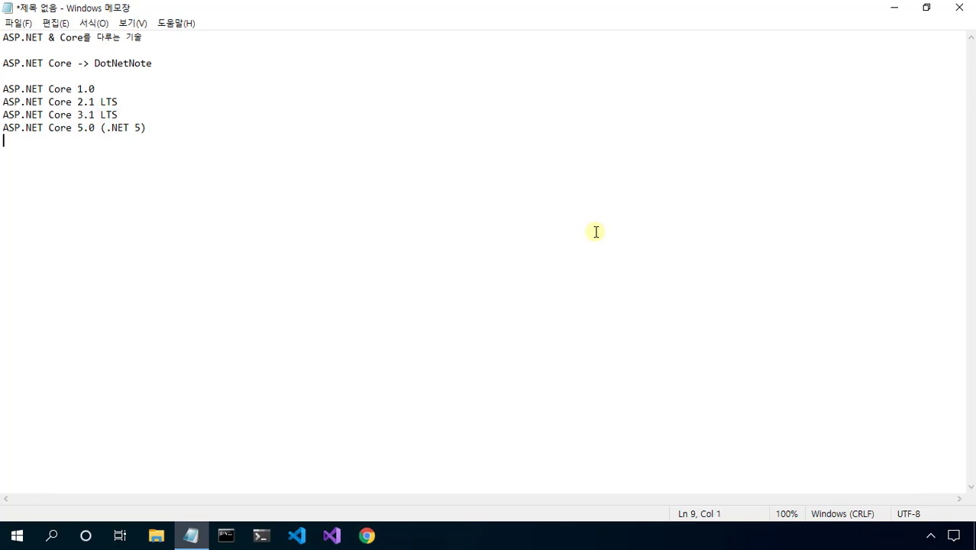
key("Return")
key("Up")
key("Up")
key("shift+Down")
key("ctrl+c")
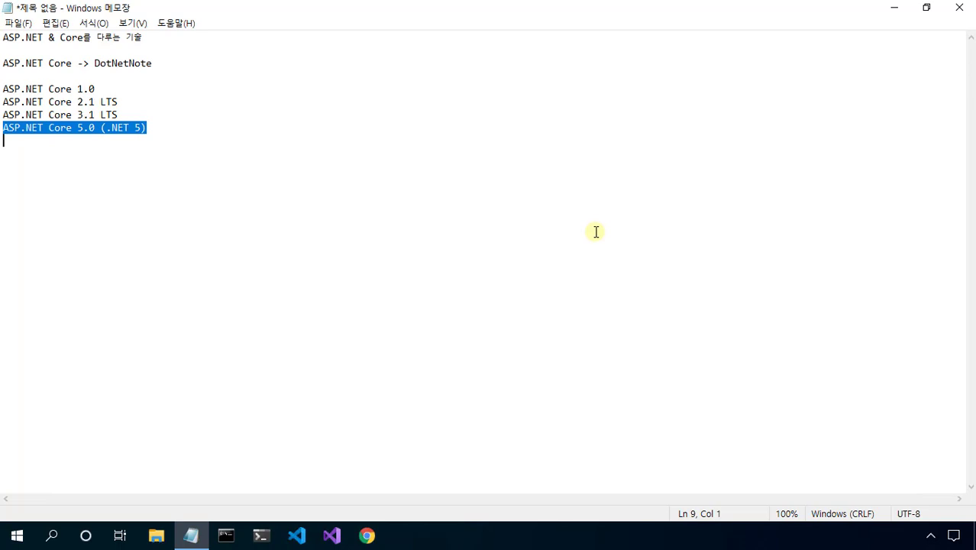
key("Down")
key("BackSpace")
key("ctrl+v")
Edit the copied line to read 'ASP.NET Core 6.0 (.NET 6) LTS'
key("BackSpace")
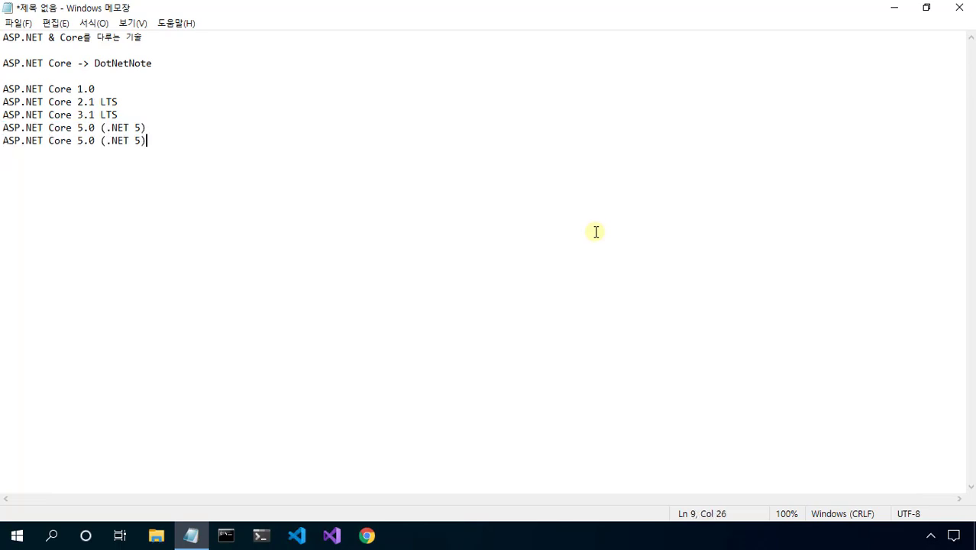
key("ctrl+Left")
key("ctrl+Left")
key("ctrl+Left")
key("shift+Left")
key("shift+Right")
key("shift+Right")
type("6")
key("Right")
key("Right")
key("Right")
key("Right")
key("Right")
key("Right")
key("Right")
key("Right")
key("shift+Right")
type("6")
key("Right")
type("LT")
type("S")
key("Up")
key("shift+Home")
key("ctrl+End")
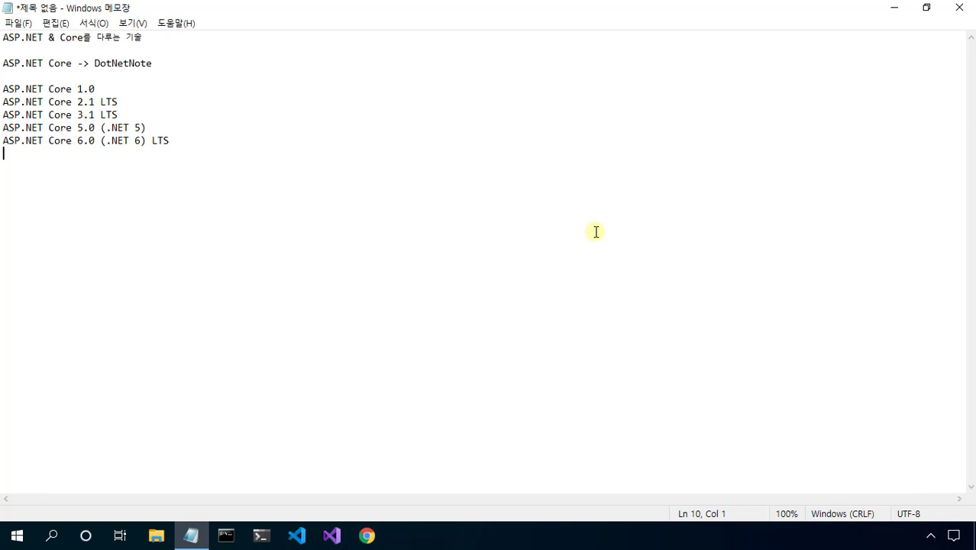
key("Up")
key("Up")
key("Up")
key("Up")
key("Up")
key("Down")
key("Down")
key("Down")
key("Down")
key("Down")
Below the version list, add 'ASP.NET Core 1.0 vs 3.1' and begin the next line with '환경:'
left_click(145, 91)
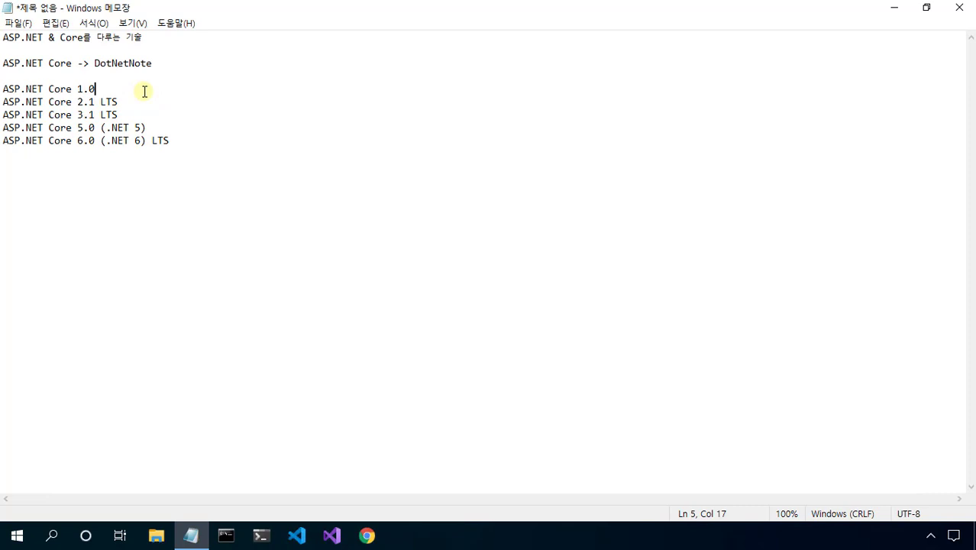
left_click(145, 87)
left_click(66, 155)
left_click(146, 90)
left_click(186, 168)
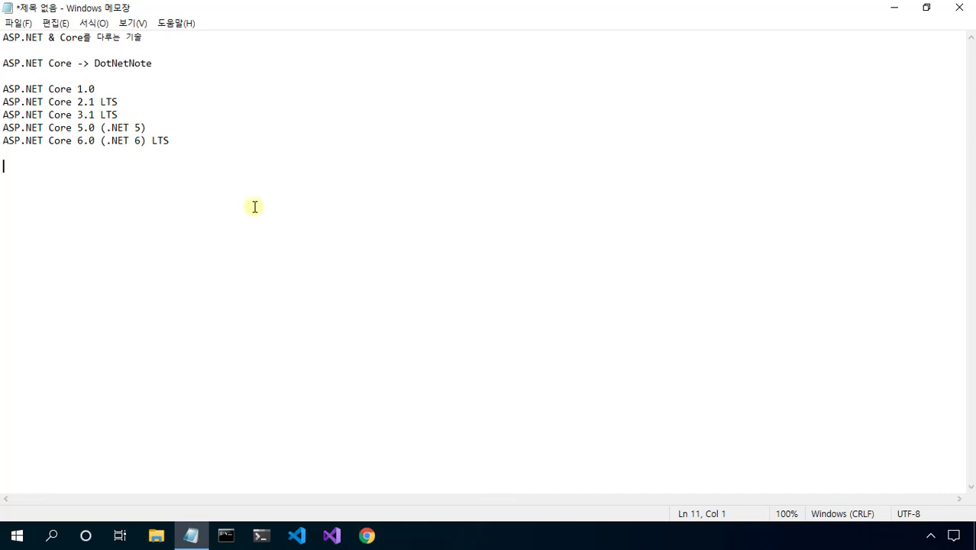
type("AS")
type("P.NET Core")
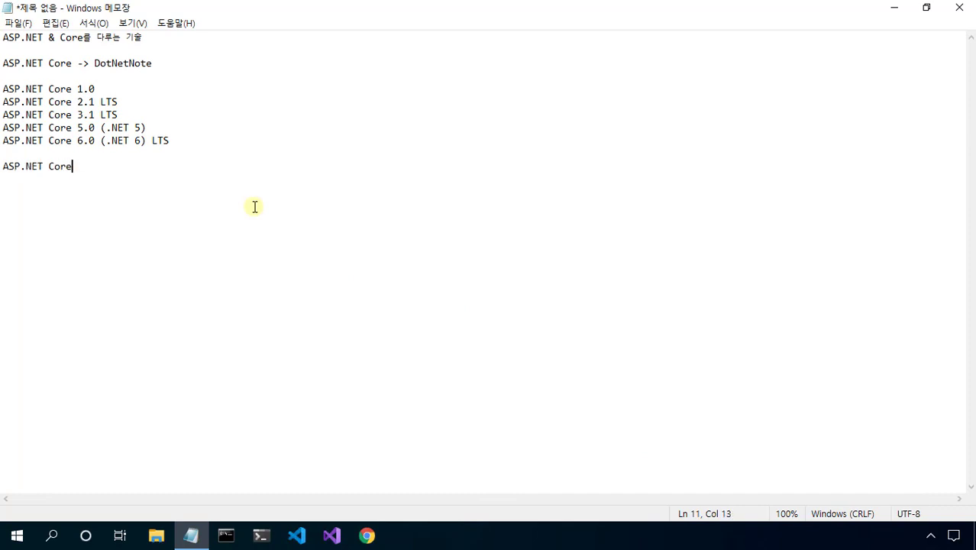
type(" 1.0 v")
type("s 3.1")
key("Return")
type("환경")
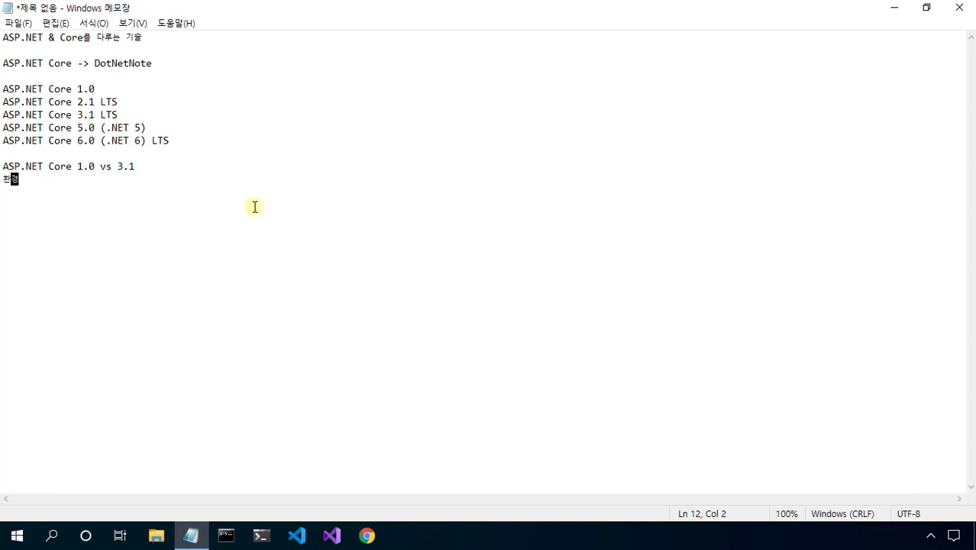
type(":")
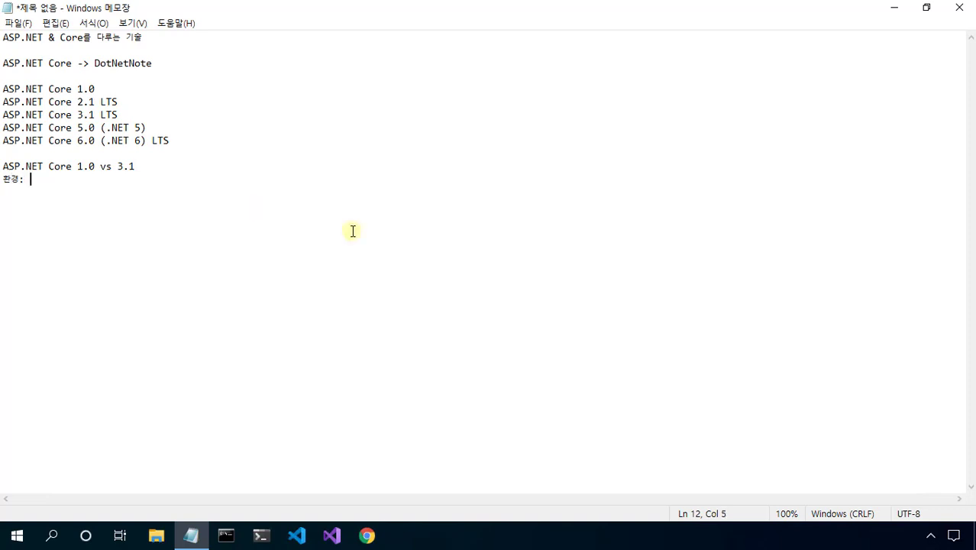
Zoom in and complete the line as '환경: Visual Studio , .NET Core 1.0 vs 3.1'
scroll(351, 229, "up", 4, "ctrl")
scroll(353, 231, "up", 2, "ctrl")
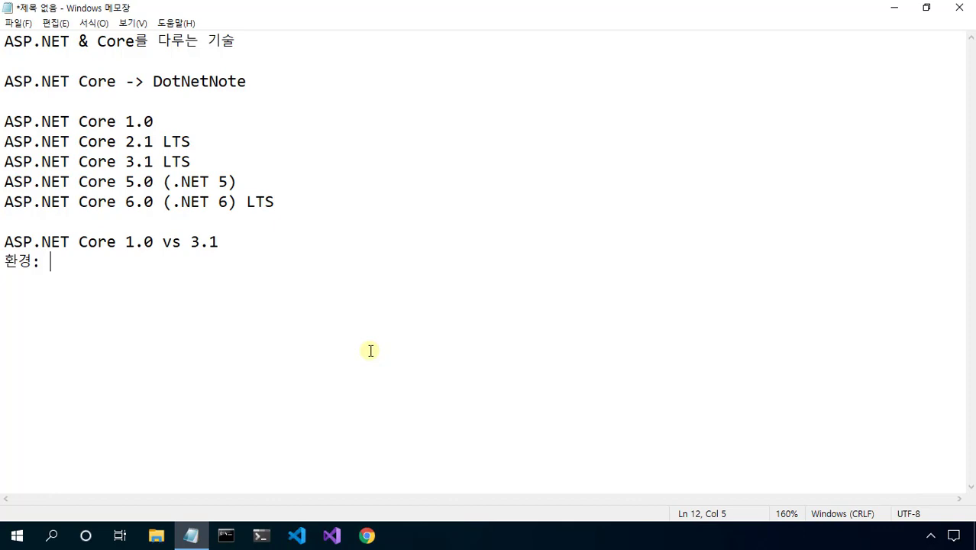
type("Visual studi")
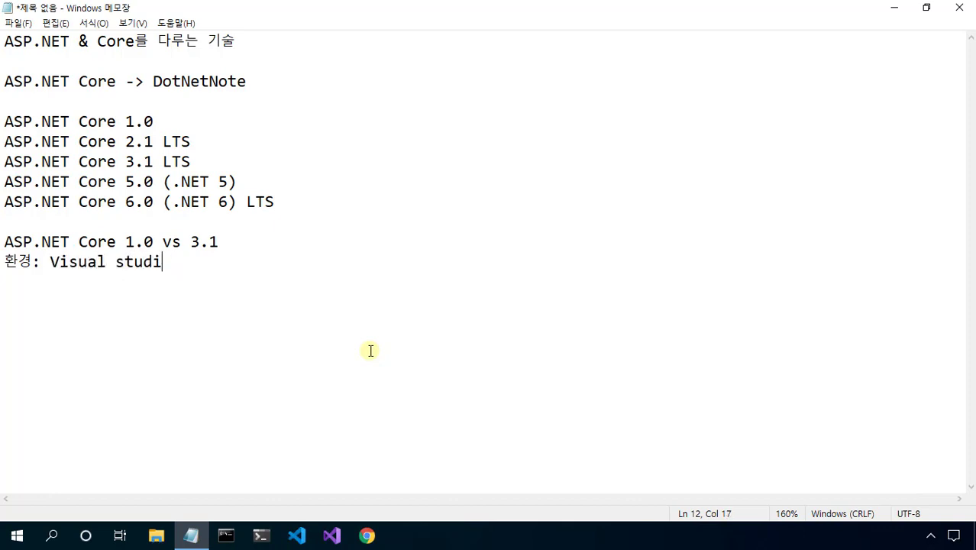
key("BackSpace")
key("BackSpace")
key("BackSpace")
key("BackSpace")
key("BackSpace")
type("Studi")
type("o, ")
type(".NET Co")
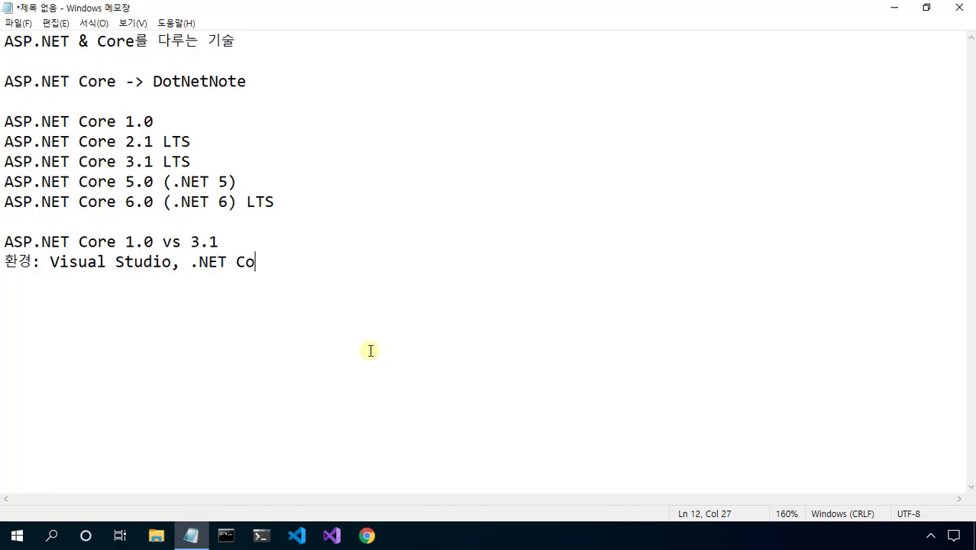
type("re 1.0")
type(" vs ")
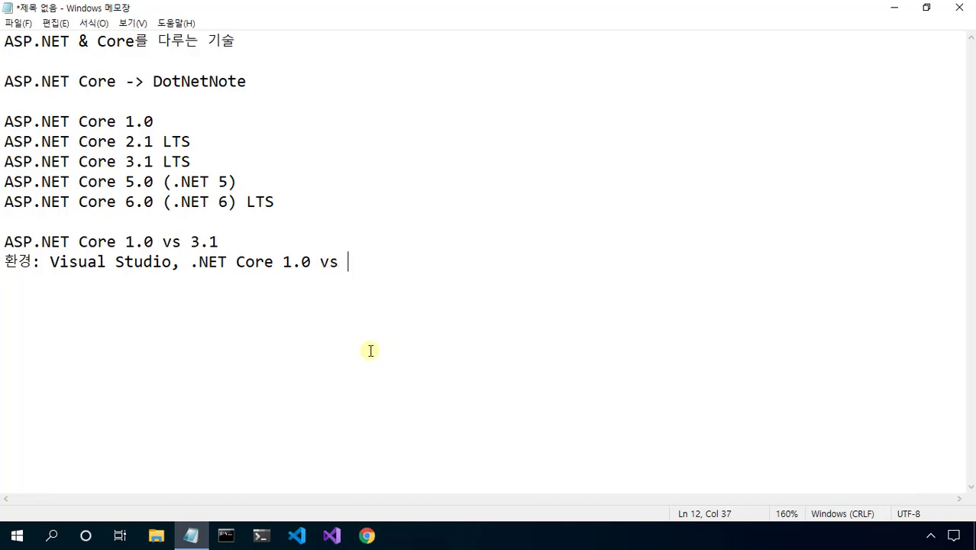
type("3.1")
key("BackSpace")
type(".1")
key("Left")
key("Left")
key("Left")
key("Left")
key("Left")
key("Left")
key("Left")
key("Left")
key("Left")
key("Left")
key("Left")
key("Left")
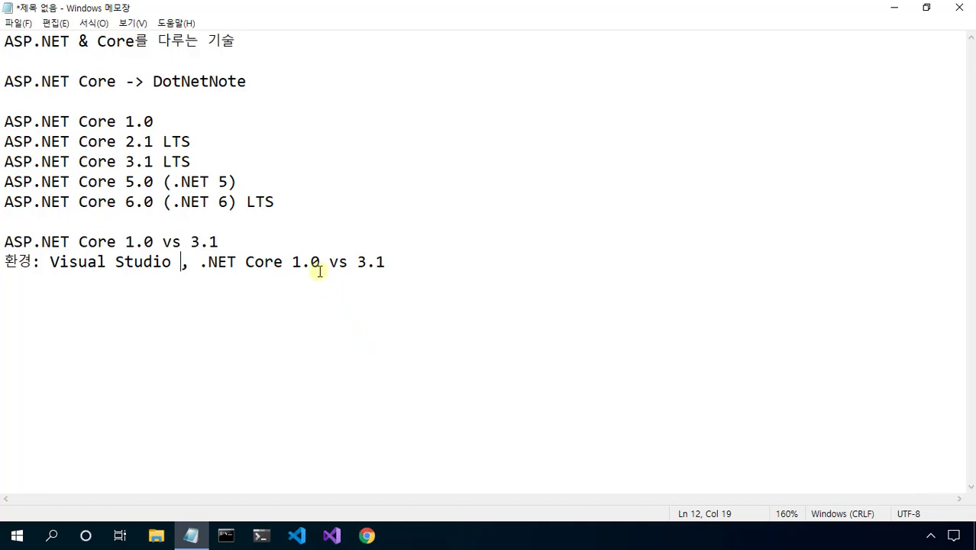
Select the '.NET Core 1.0' text on the ASP.NET Core 1.0 line
left_click(207, 126)
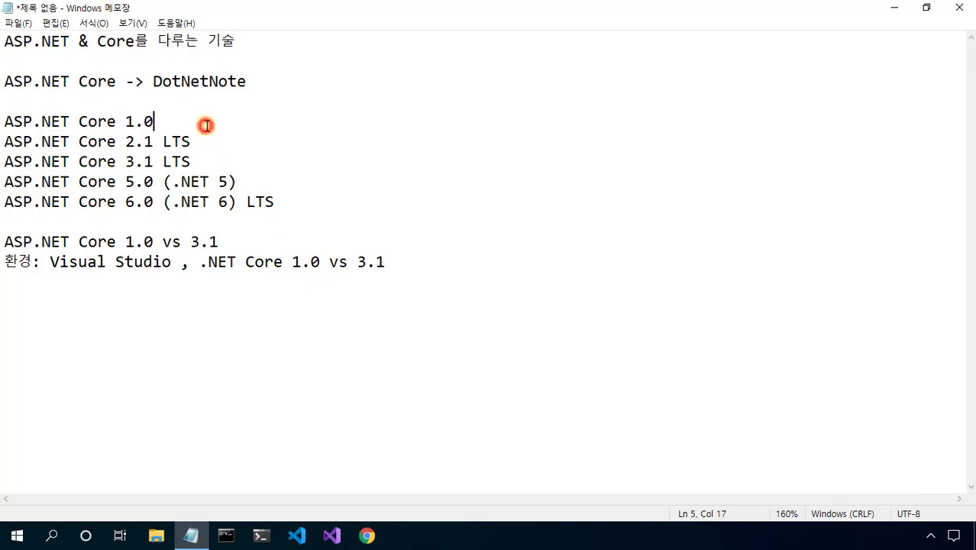
key("shift+Home")
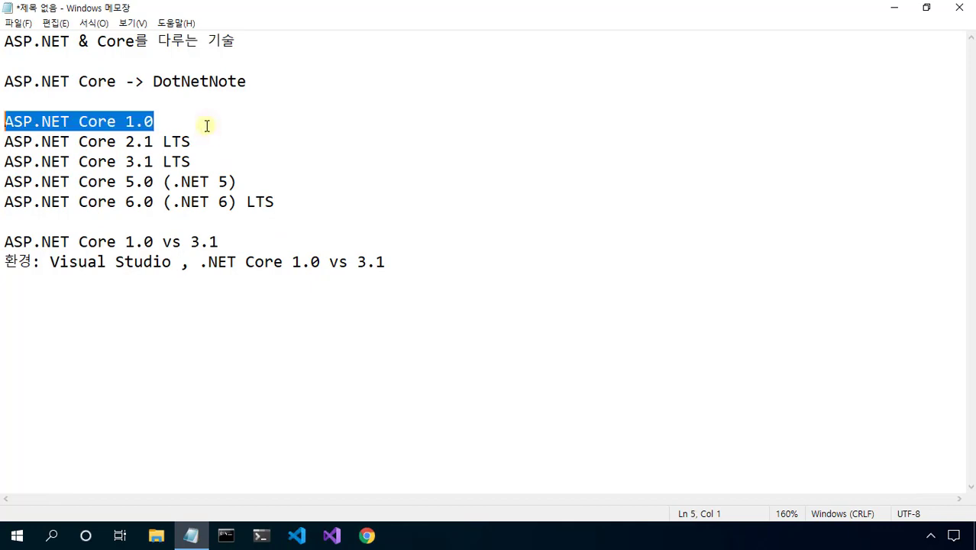
key("shift+Right")
key("shift+Right")
key("shift+Right")
key("shift+Right")
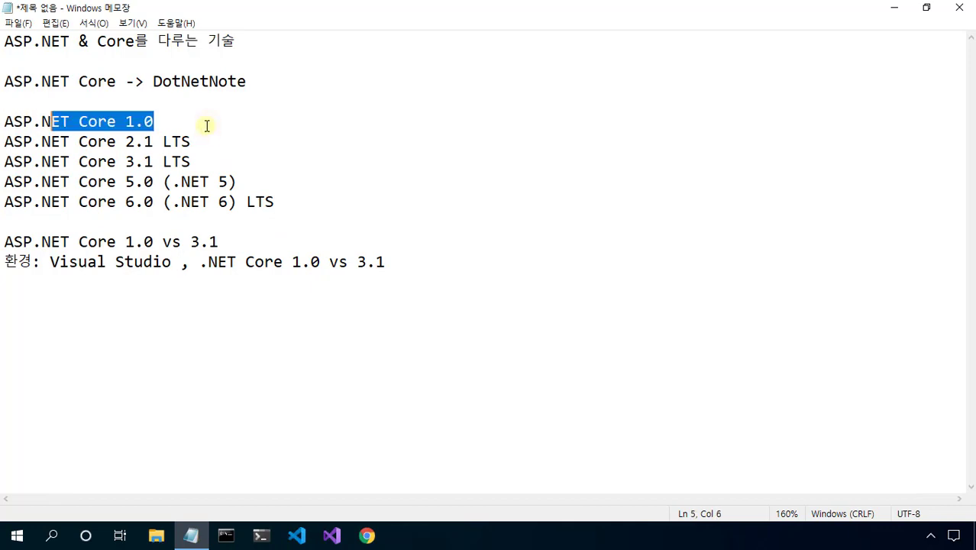
key("shift+Left")
key("Home")
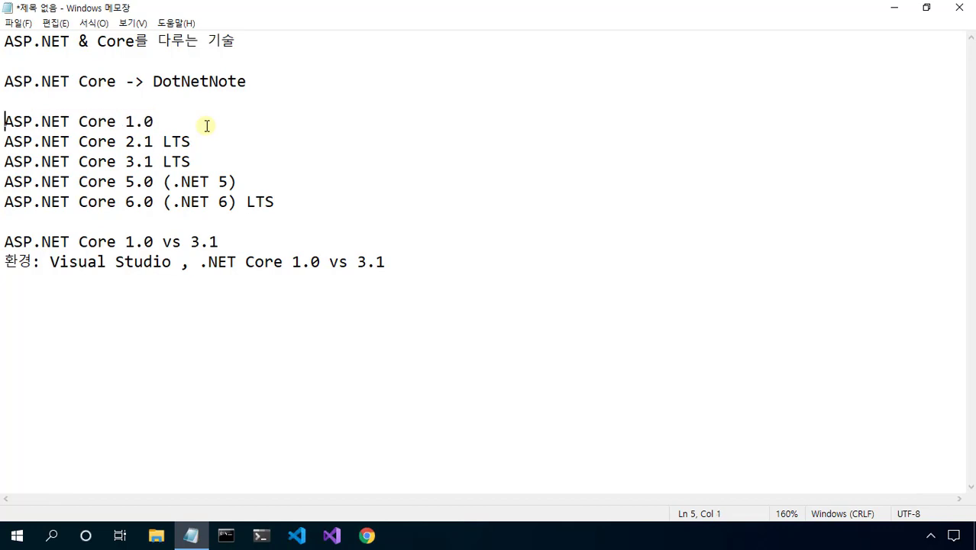
key("shift+End")
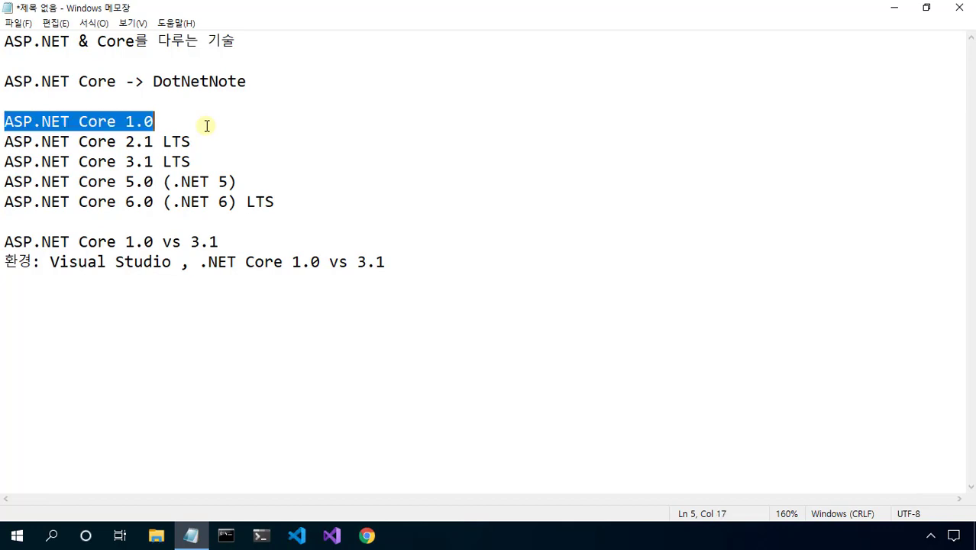
key("End")
key("shift+Home")
key("shift+Right")
key("shift+Right")
key("shift+Right")
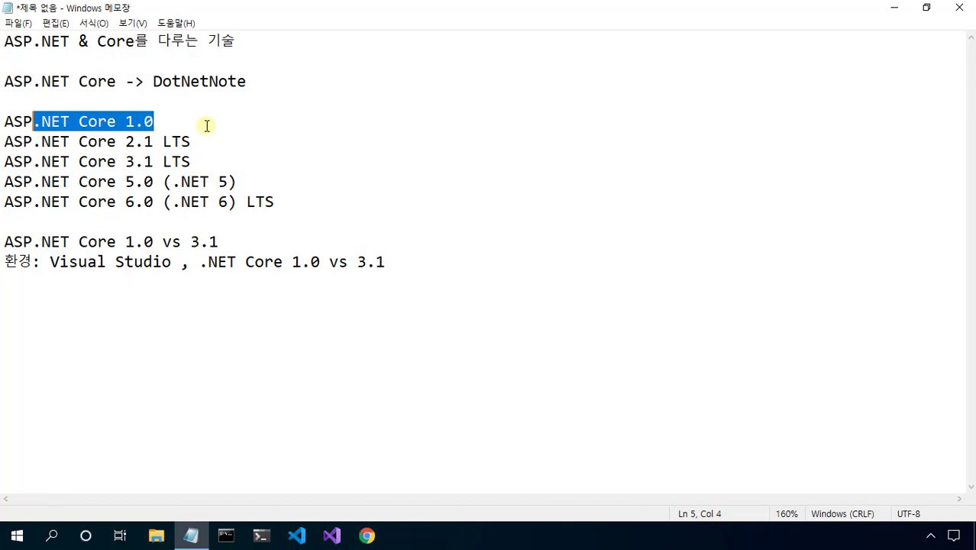
Insert '2015 vs 2019' after 'Visual Studio' and remove the extra space before the comma
key("Down")
key("Down")
key("Down")
key("Down")
key("Down")
key("Down")
key("Down")
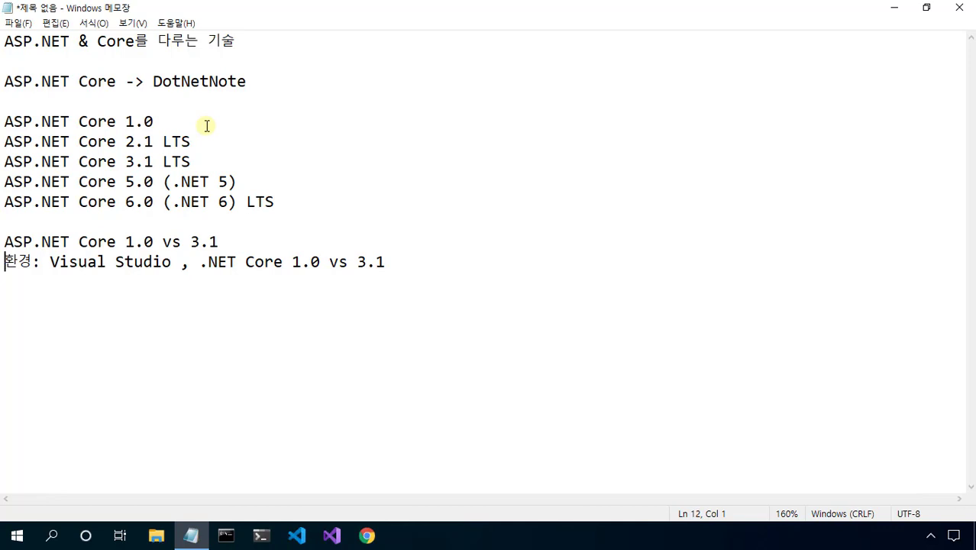
key("Right")
key("Right")
key("Right")
key("Right")
key("Right")
key("Right")
key("Right")
key("Right")
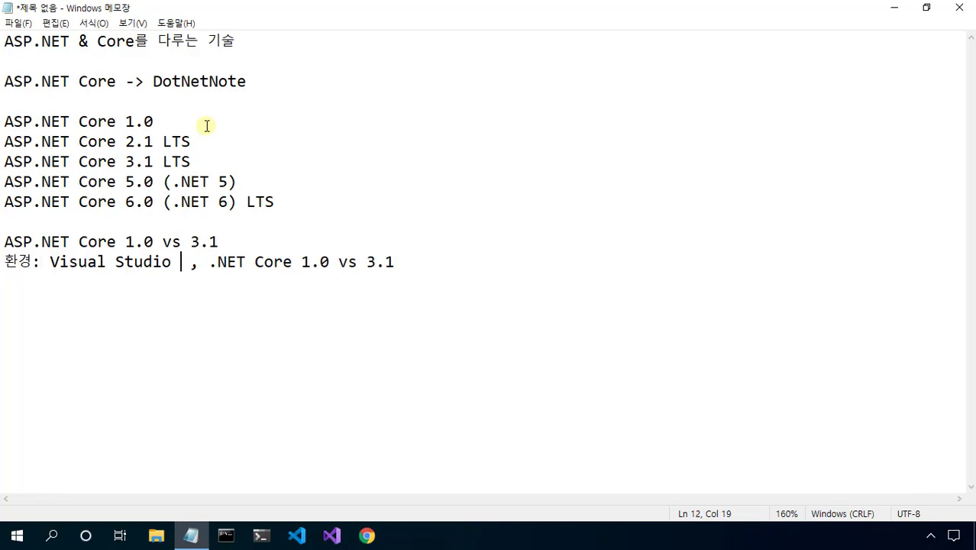
type("201")
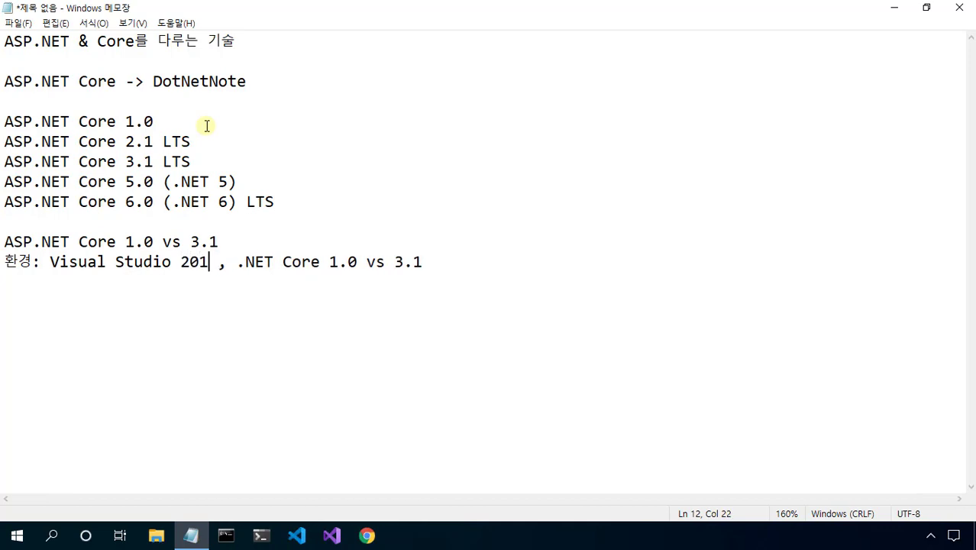
type("5 vs ")
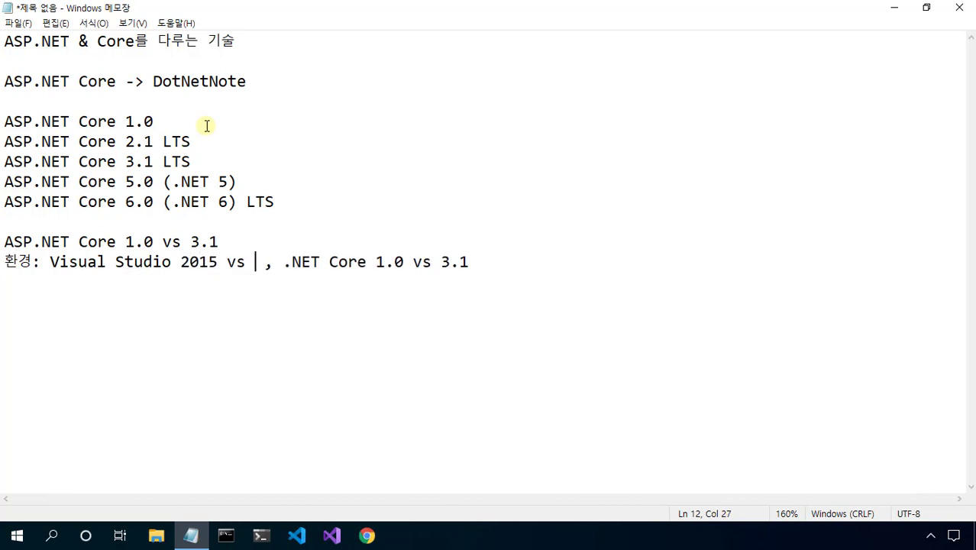
type("2019")
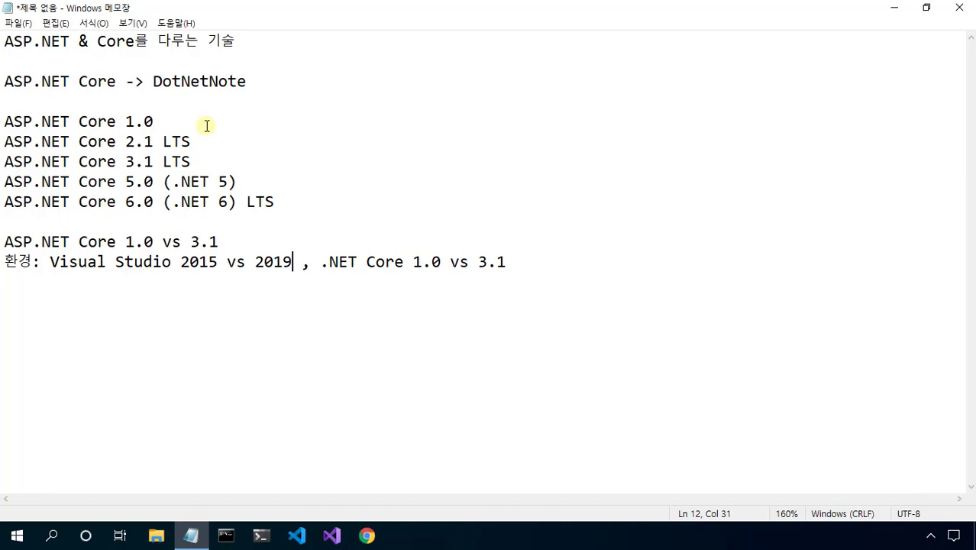
key("Delete")
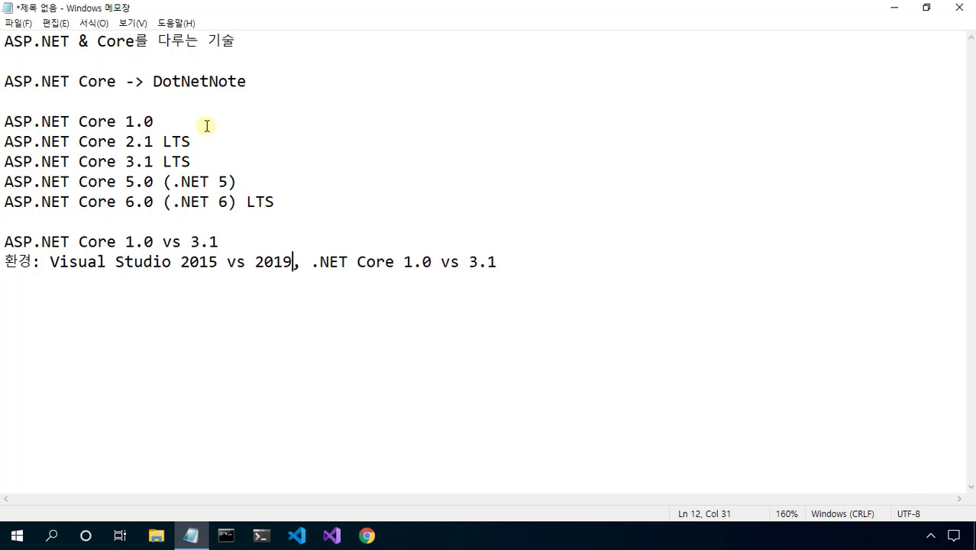
key("End")
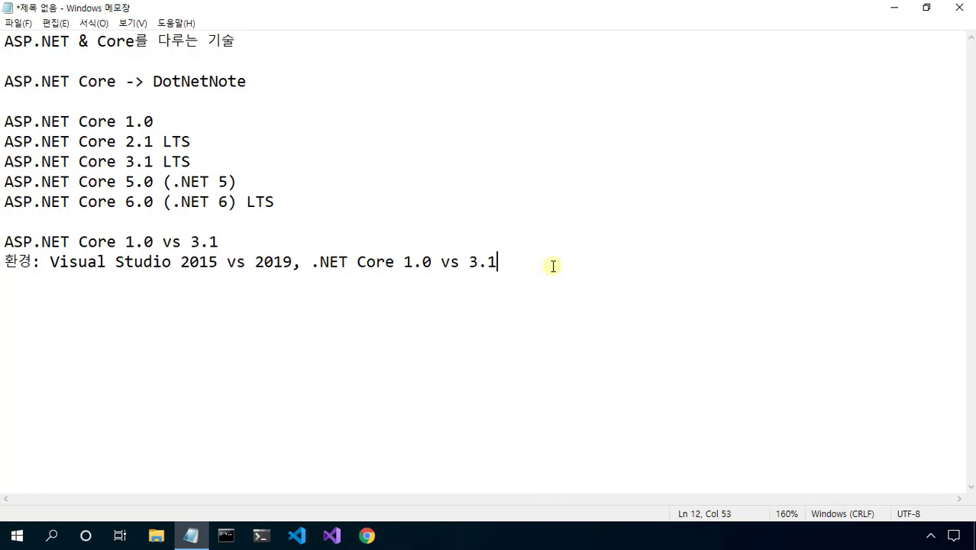
Add an indented line 'Bower, Gulp, Grunt, ... => X' below the environment line
key("Return")
key("Tab")
type("Bo")
type("wer")
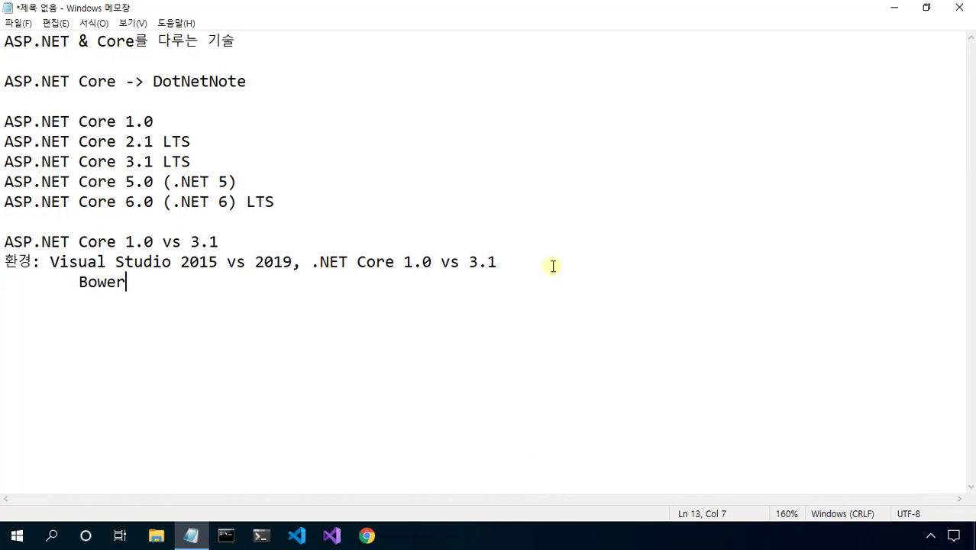
type(", Gulp,")
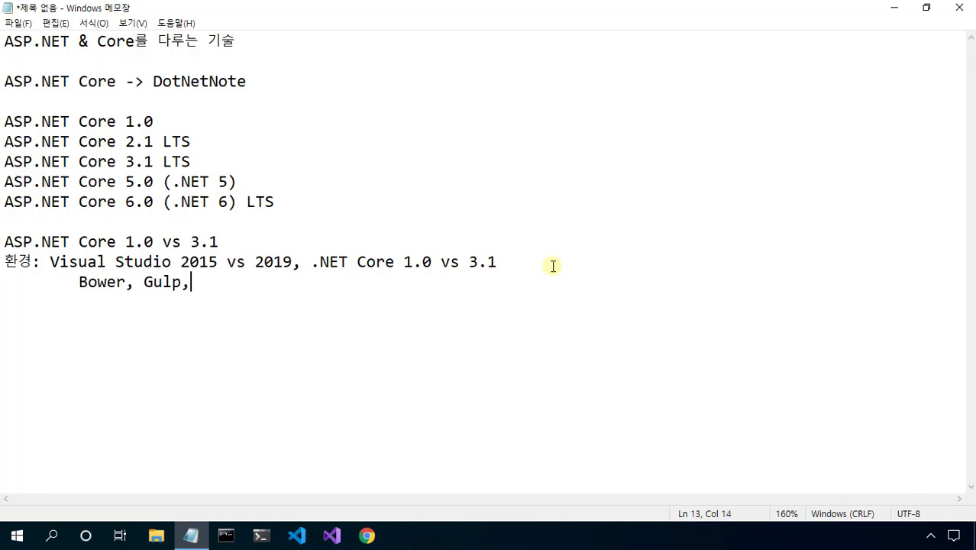
type(" Grunt, ")
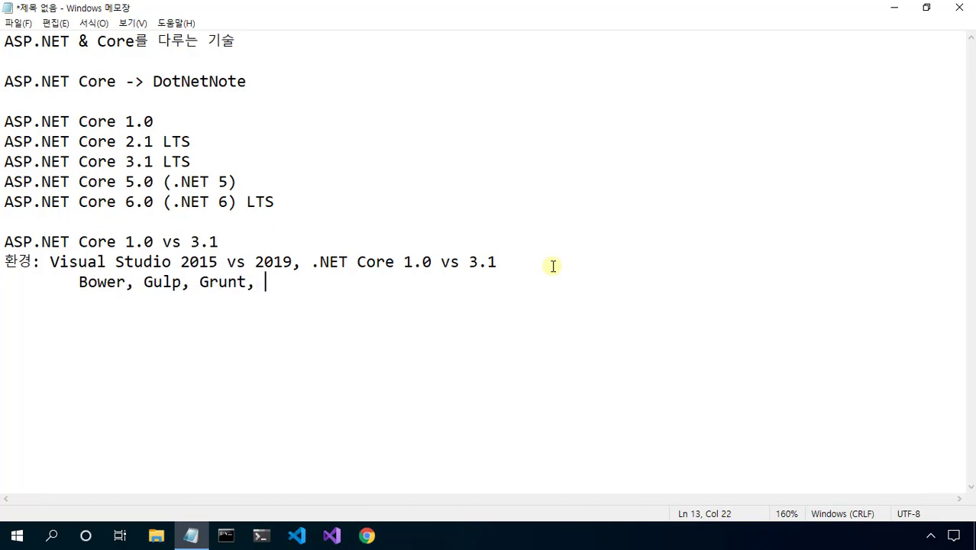
type("...")
type("=> ")
type("X")
key("Return")
key("Up")
Select the Bower, Gulp, Grunt line to check it
key("shift+Down")
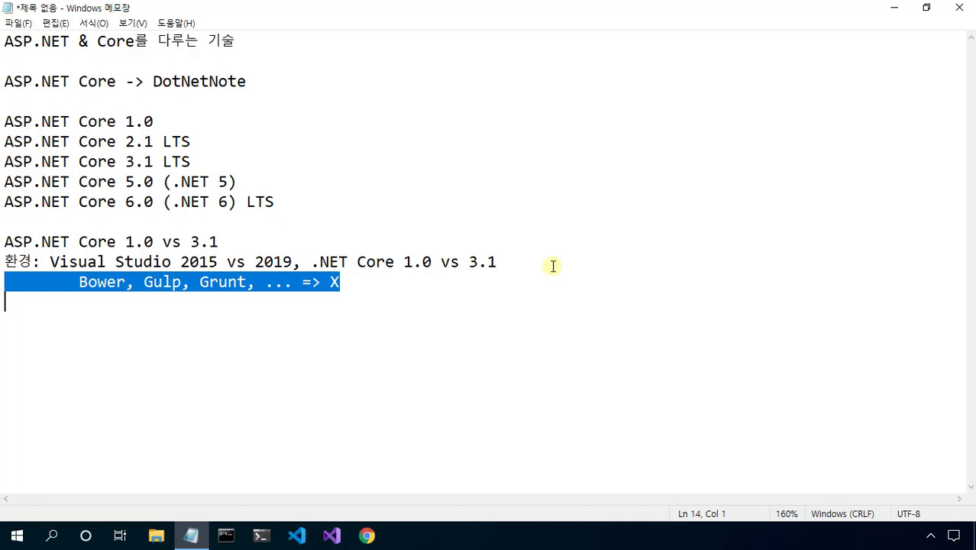
key("Down")
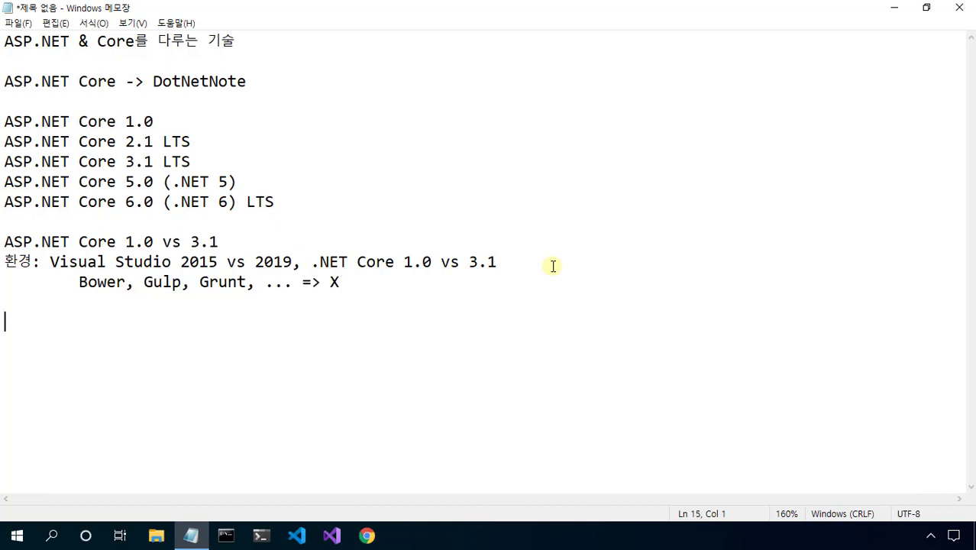
key("Up")
key("Up")
key("shift+Down")
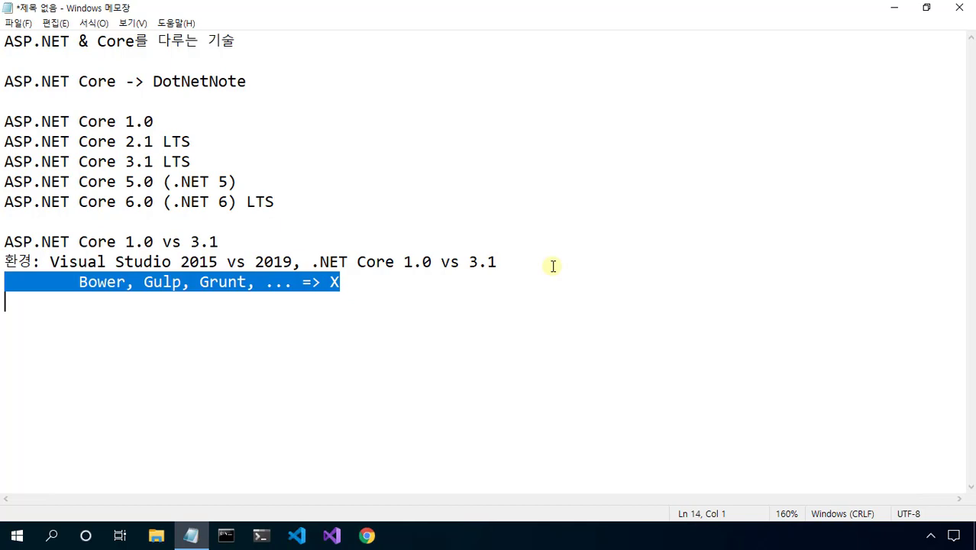
key("Down")
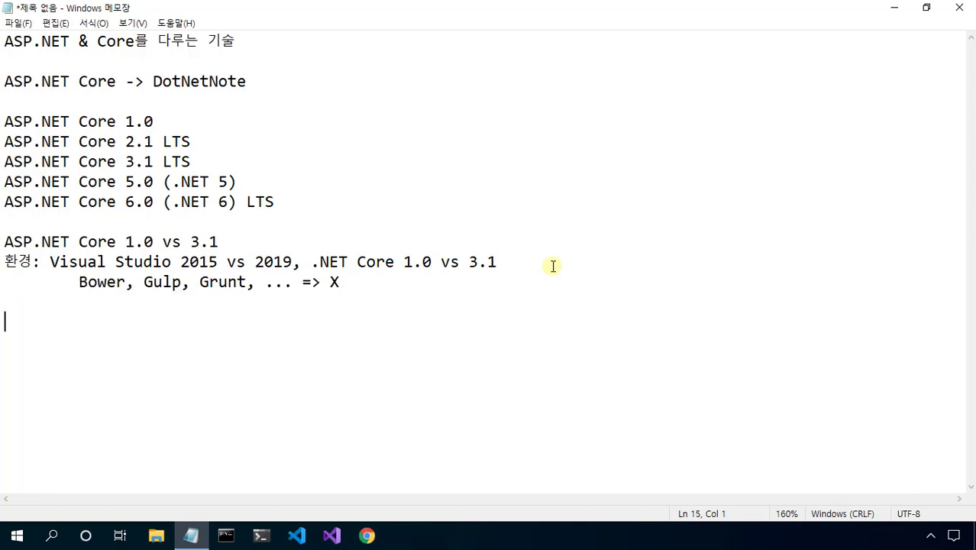
key("Up")
key("Up")
key("shift+Down")
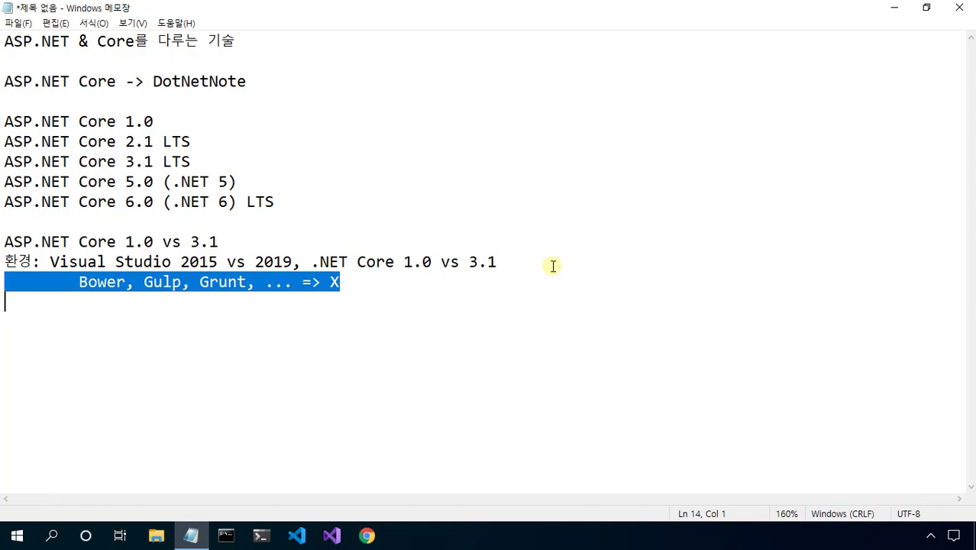
key("Down")
key("Up")
key("Up")
key("shift+Down")
Insert 'Yoman,' after 'Grunt,' and place the caret on the empty line below
key("Right")
key("Left")
key("Left")
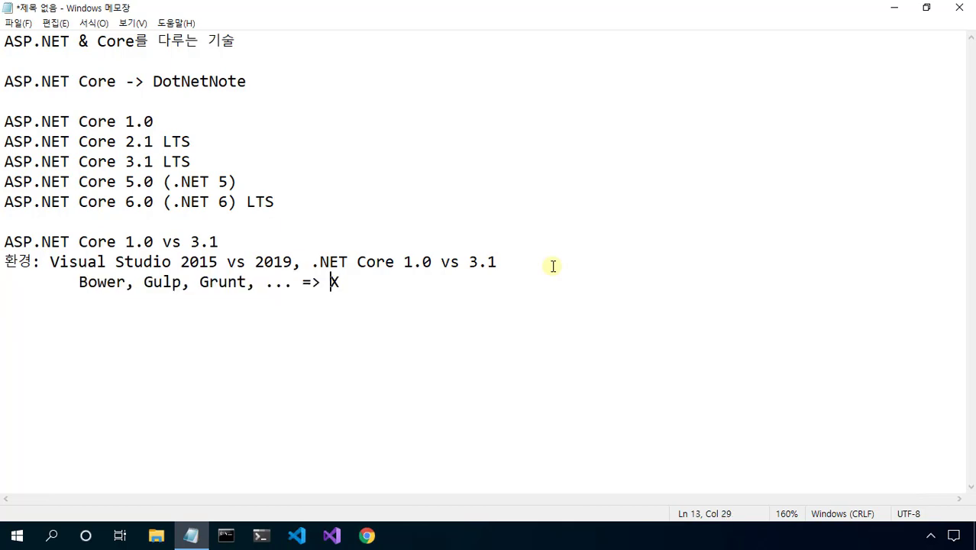
key("Left")
key("Left")
key("Left")
key("Left")
key("Right")
type("Yoman,")
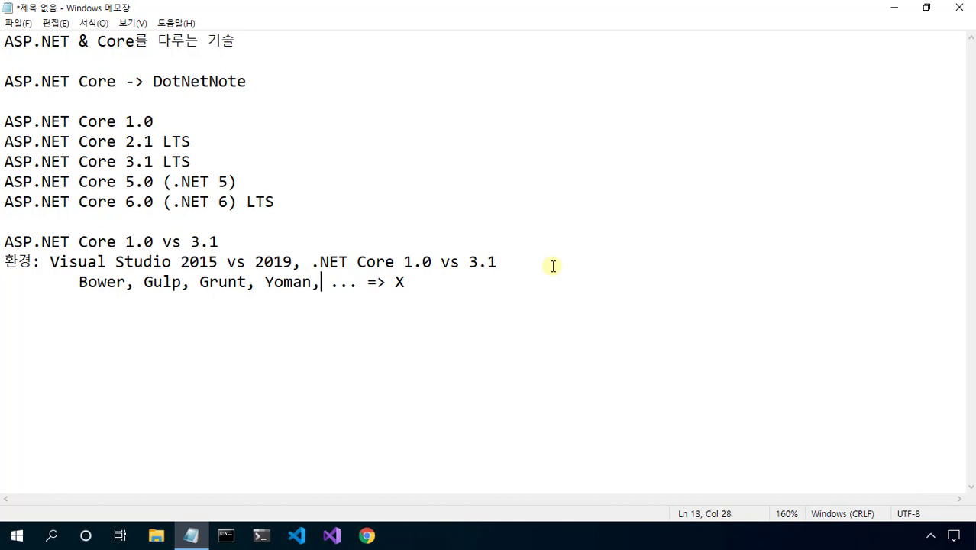
key("End")
key("Home")
key("shift+Down")
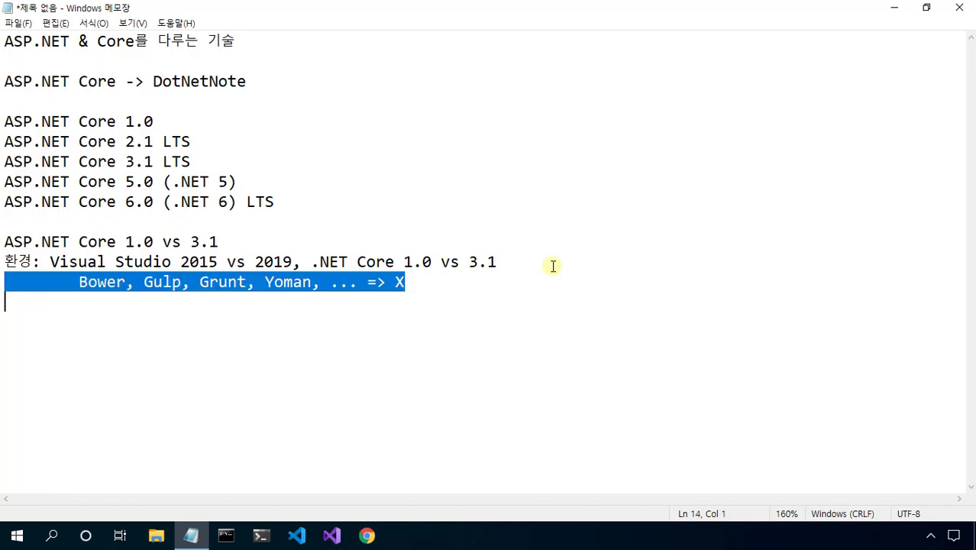
key("Down")
key("Up")
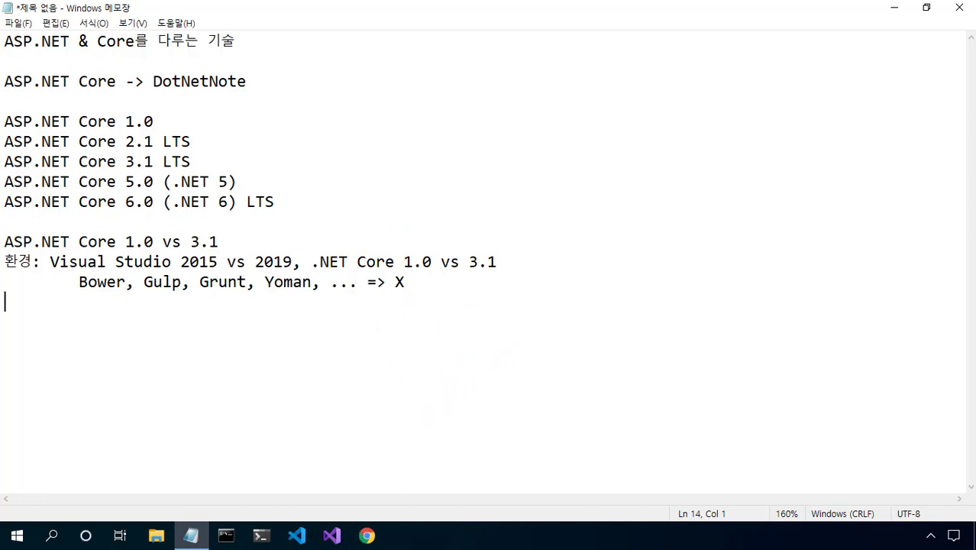
left_click(111, 302)
Add '변경:' with the indented note '쿠키 인증: 패키지가 버전업되면서 코드 자체가 변경' beneath it
type("변")
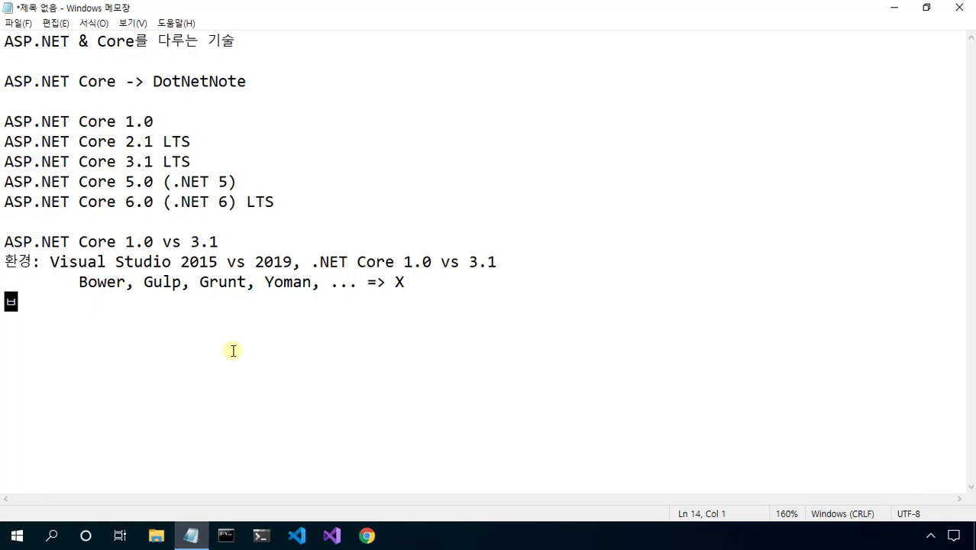
type("경:")
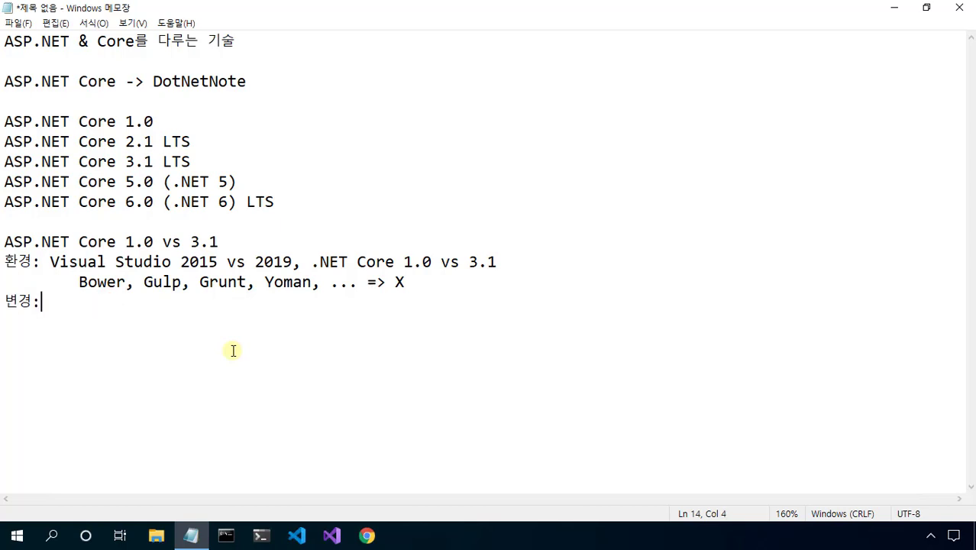
key("Return")
key("Tab")
type("dls")
key("BackSpace")
key("BackSpace")
key("BackSpace")
key("Hangul")
type("쿠키 ")
type("인증: 패")
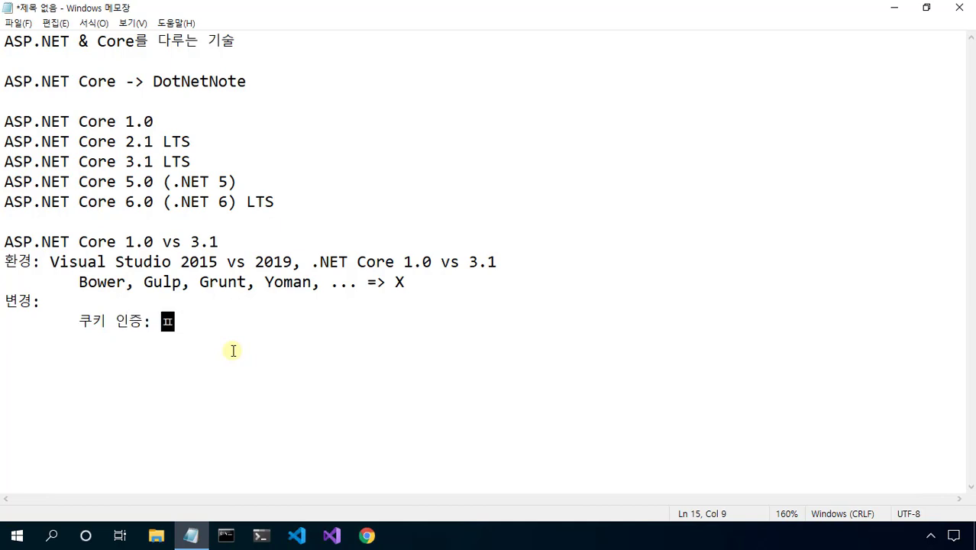
type("키지가 ㅂ버")
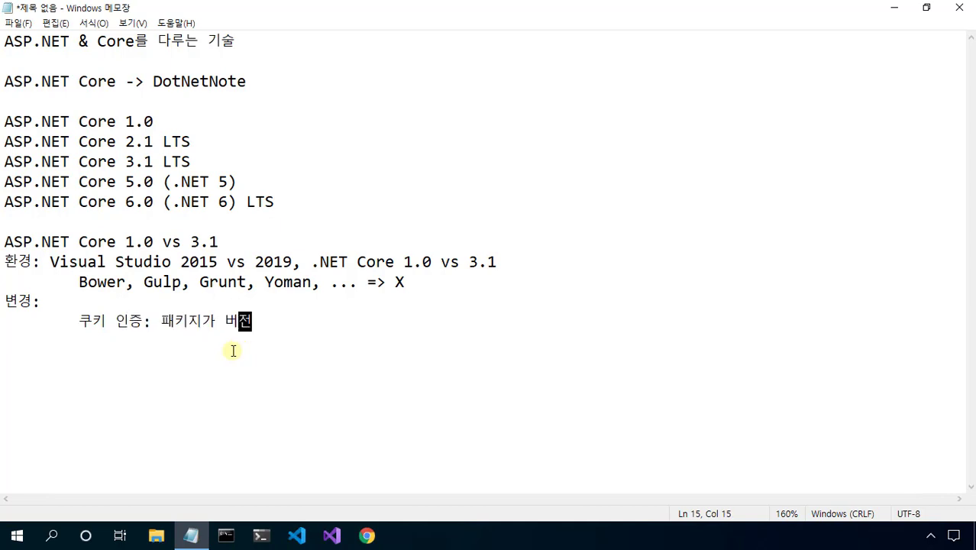
type("전업되면서 ")
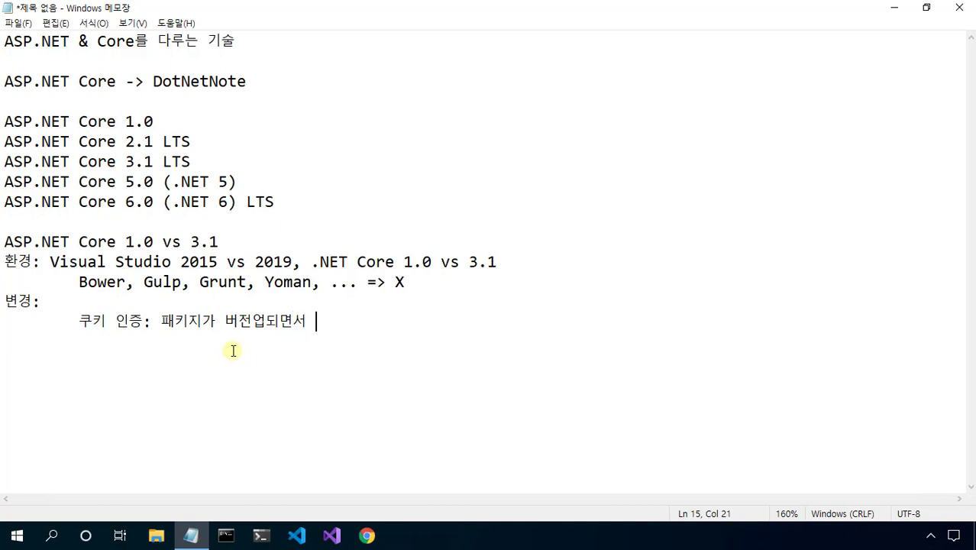
type("코드")
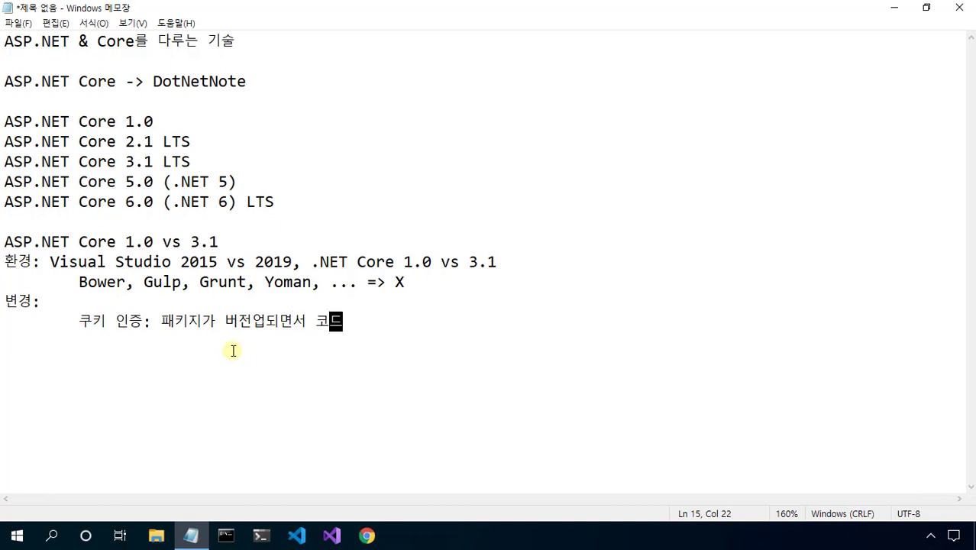
type(" 자")
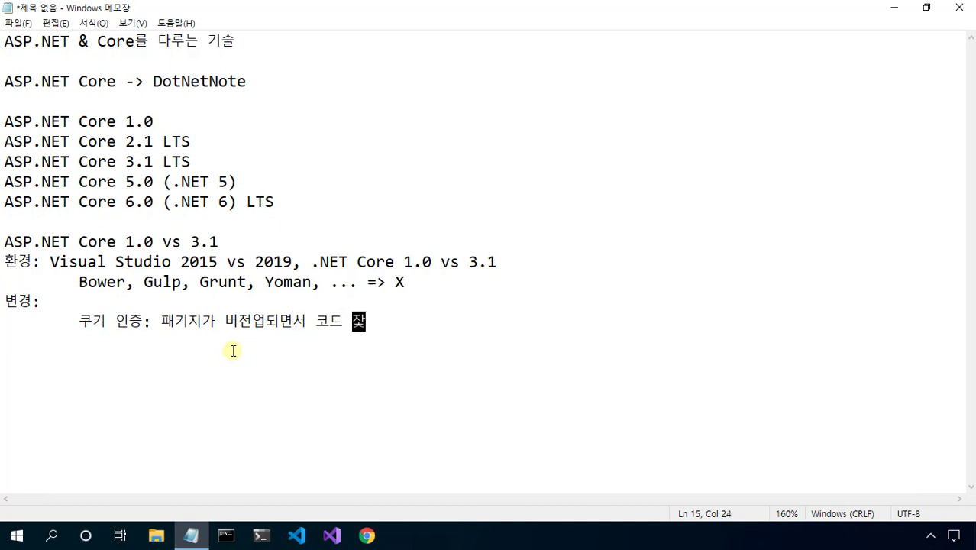
type("체가 변경")
key("Return")
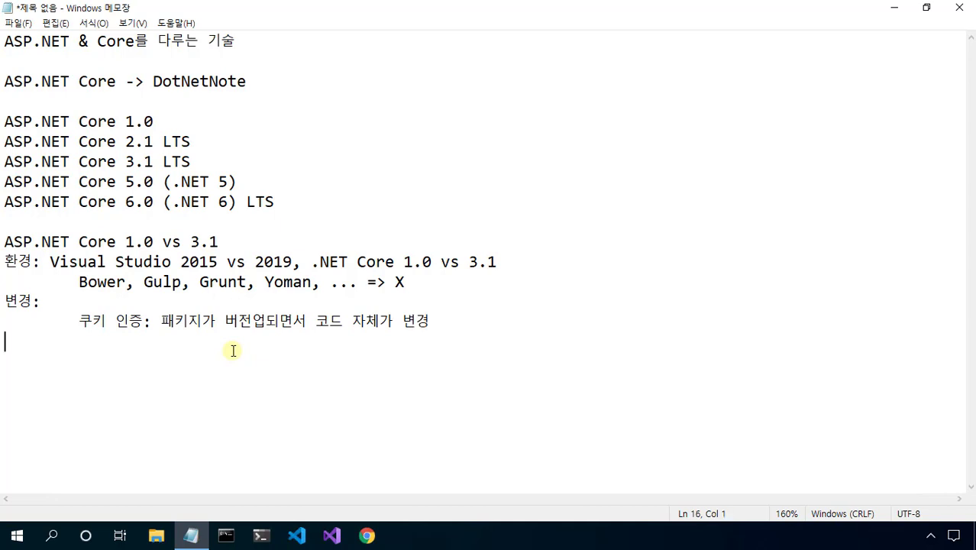
key("Tab")
key("Tab")
type("ht")
key("BackSpace")
type("ttps://gi")
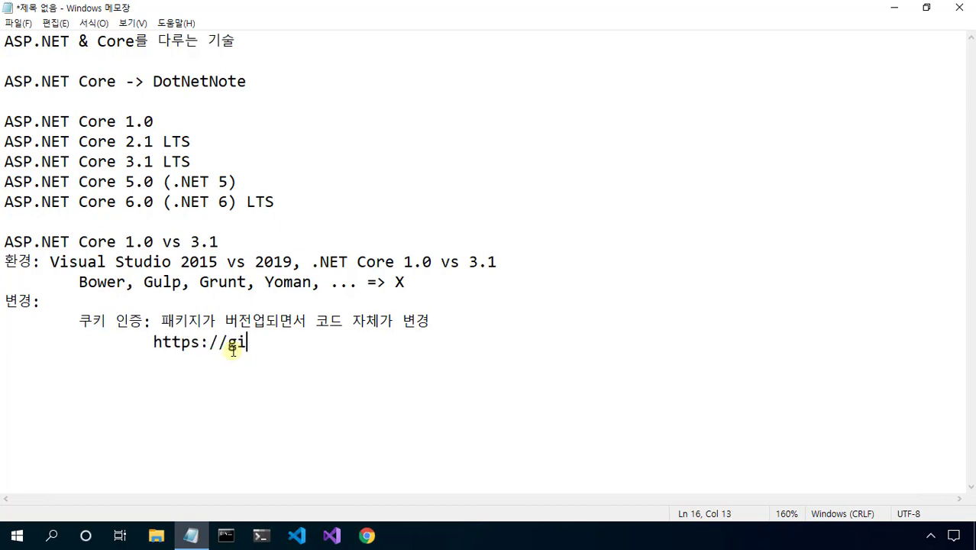
type("thub.com/")
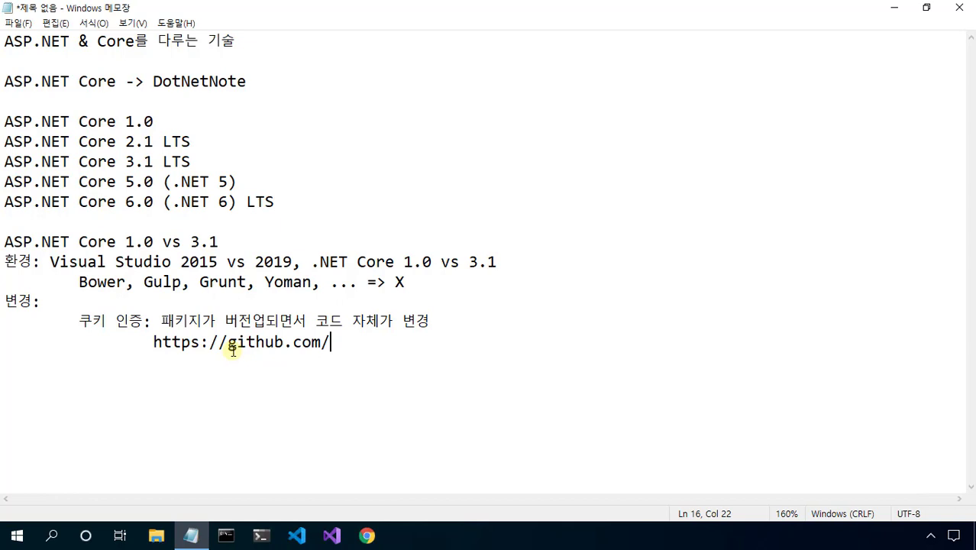
key("shift+Home")
type("https://github.com/VisualAcademy/DotNetNoteCookies")
key("Home")
key("Tab")
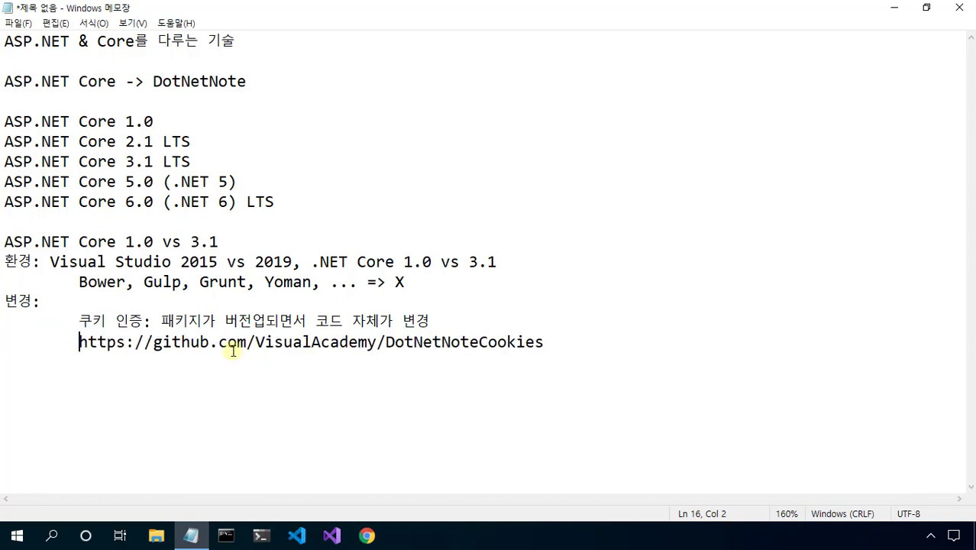
key("Tab")
key("End")
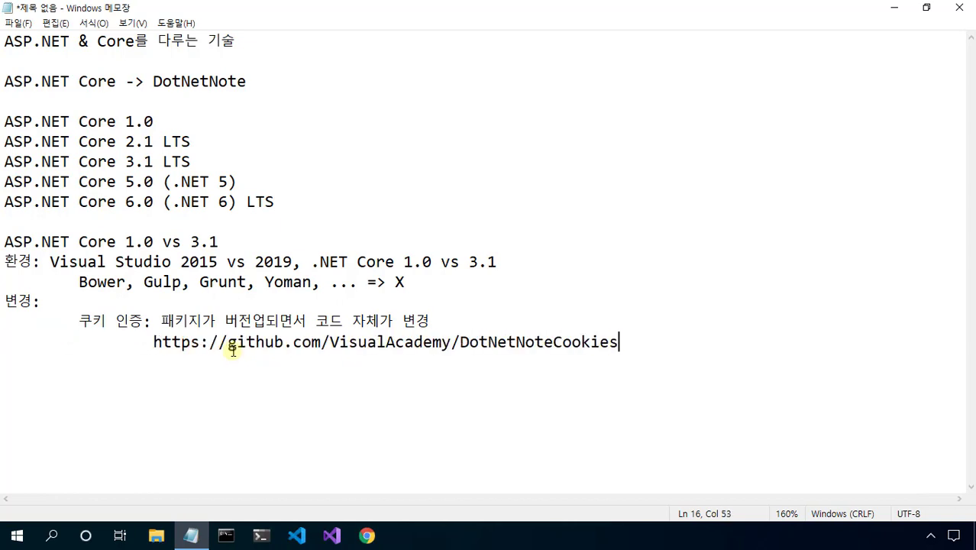
key("shift+Left")
key("shift+Left")
key("shift+Left")
key("shift+Left")
key("shift+Left")
key("shift+Left")
key("shift+Left")
key("shift+Left")
key("shift+Left")
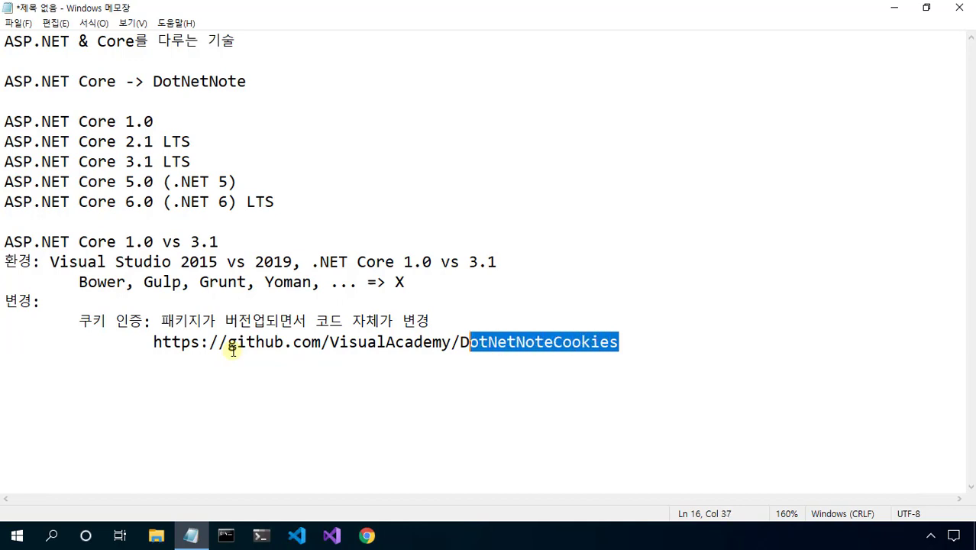
key("shift+Left")
key("Up")
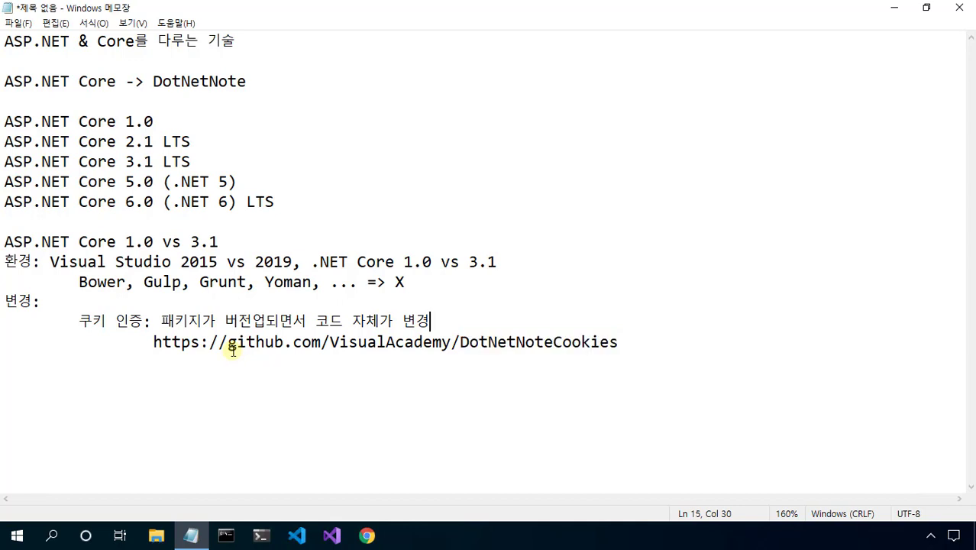
key("shift+Home")
key("Left")
key("Up")
key("Up")
key("shift+Down")
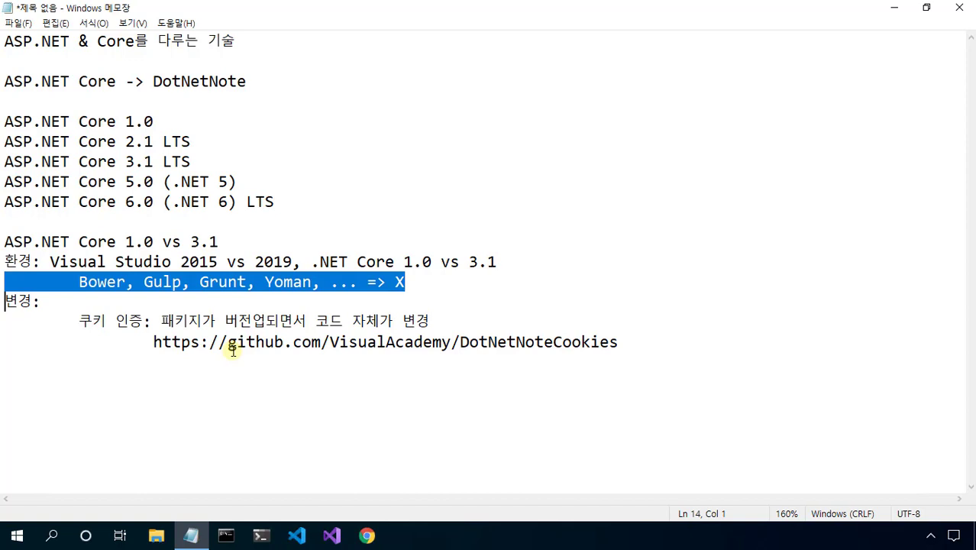
key("Up")
key("Up")
key("shift+Down")
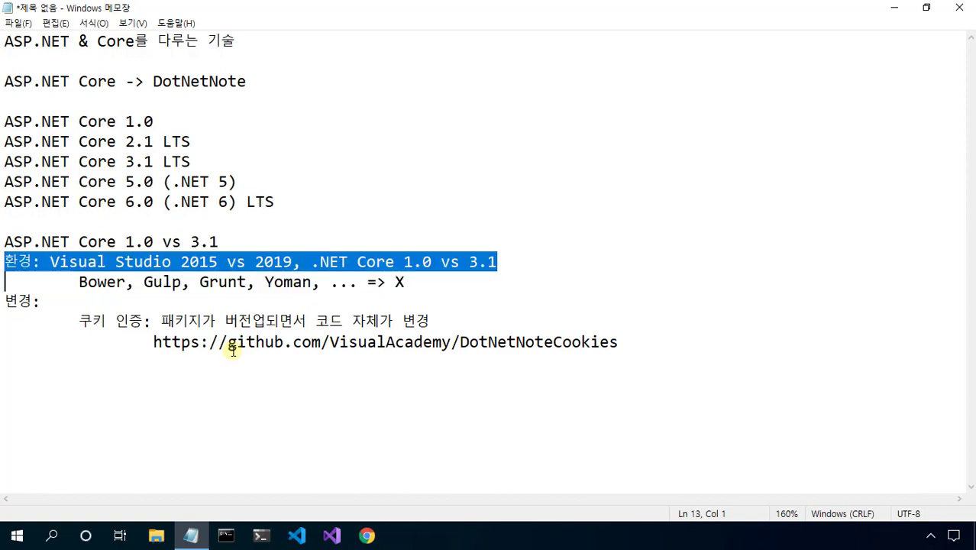
key("shift+Down")
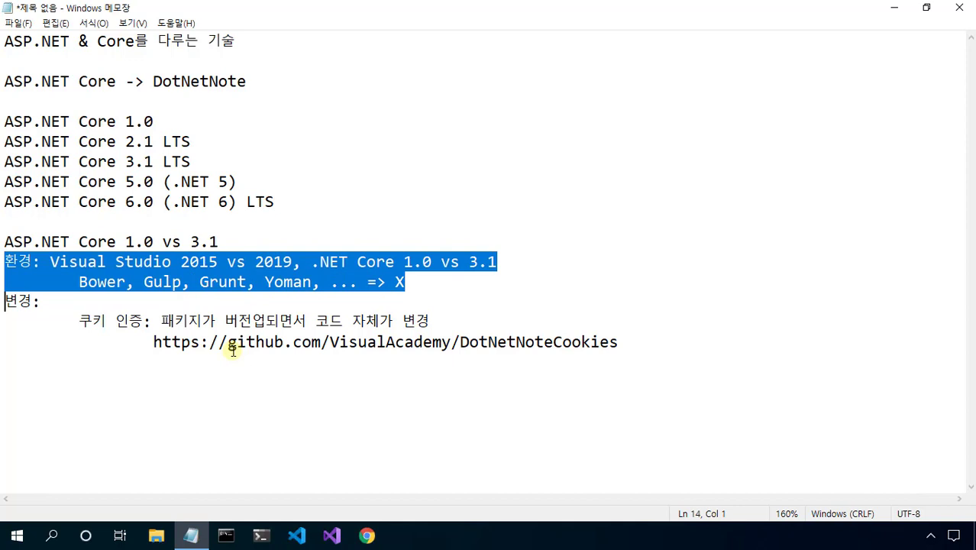
key("Down")
key("shift+Down")
key("shift+Down")
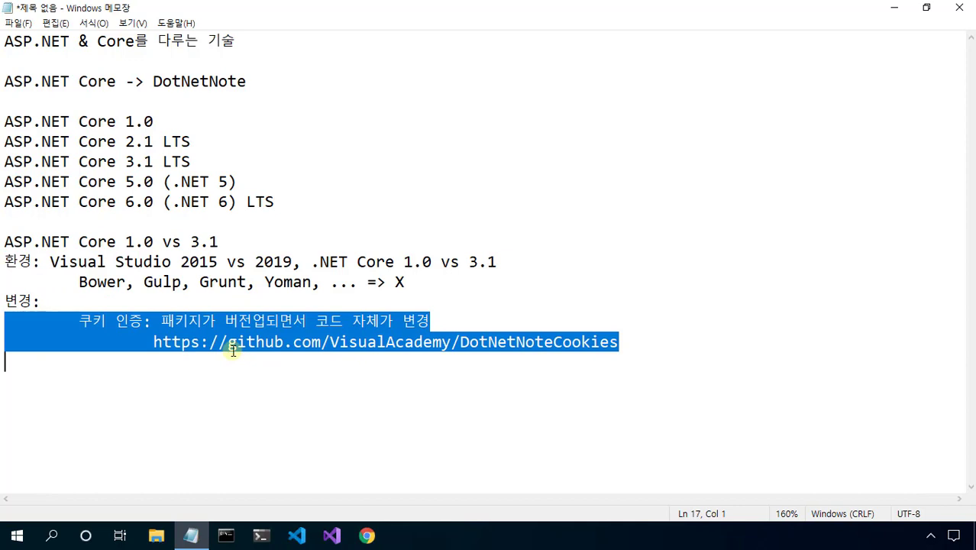
key("Down")
key("Up")
key("Up")
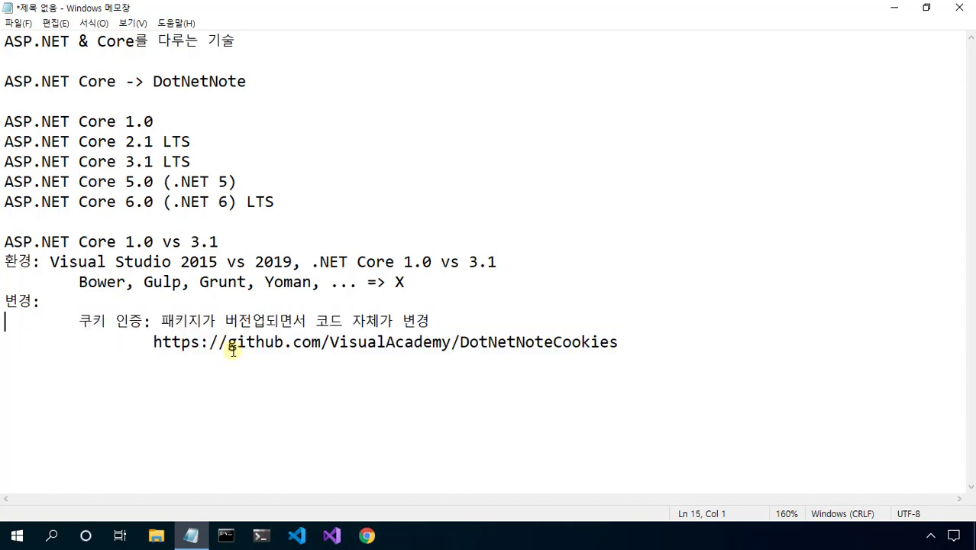
key("shift+Down")
key("shift+Down")
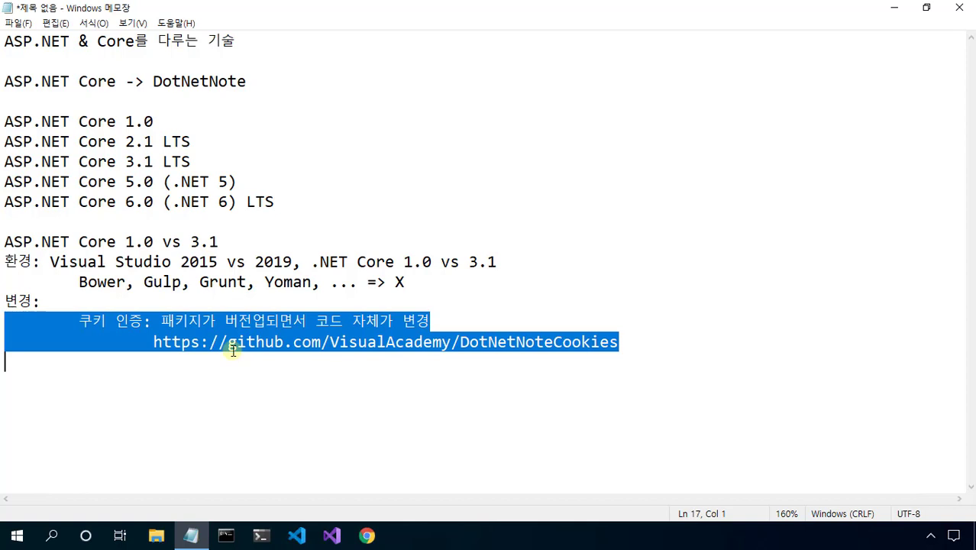
key("Right")
key("Up")
key("Up")
key("shift+Down")
key("shift+Down")
key("Right")
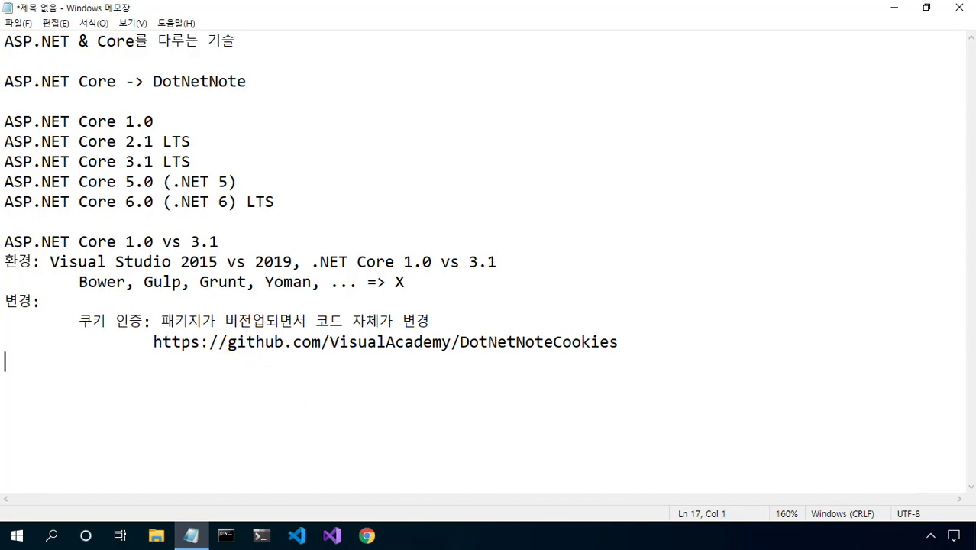
Add an indented line 'Angular 1.X, jQuery, ... => 참고' after the '=> X' line
left_click(453, 281)
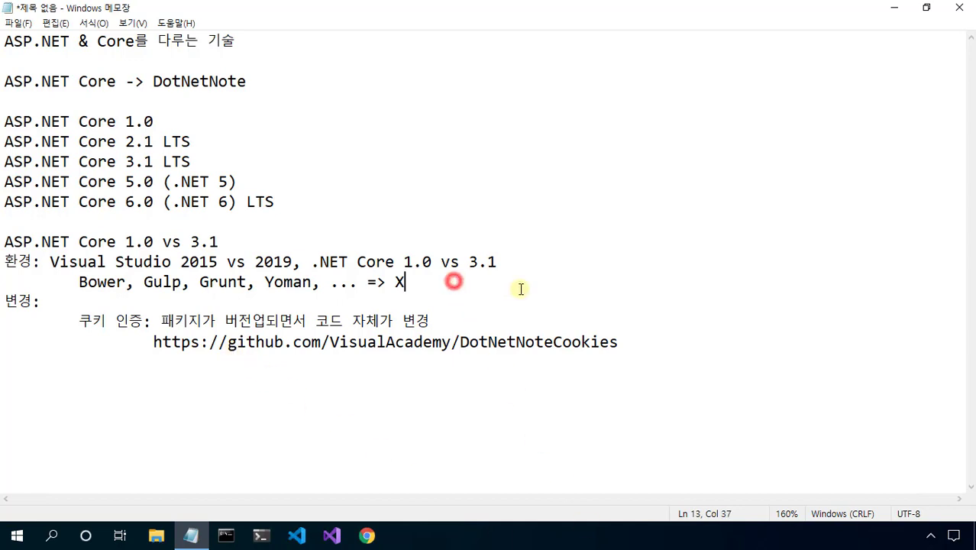
key("Return")
key("Tab")
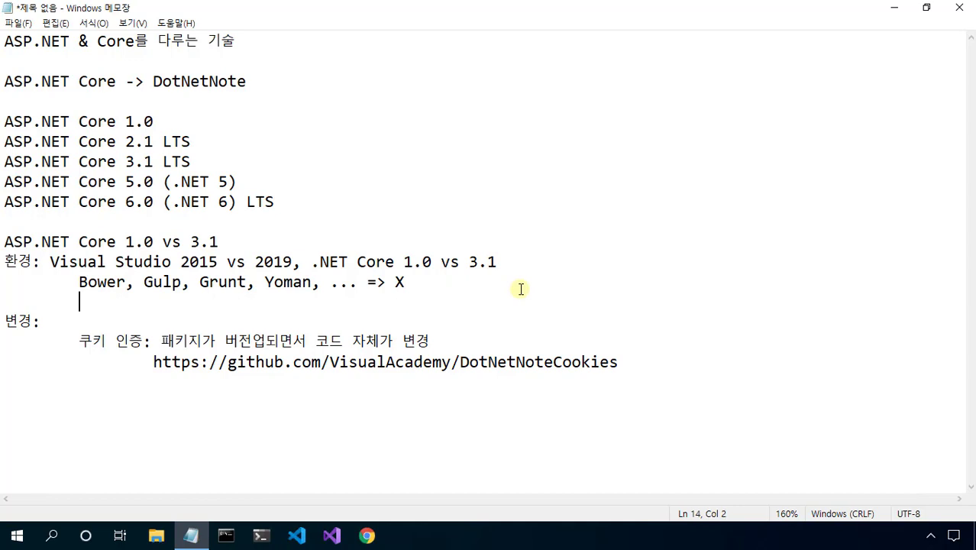
type("Angular")
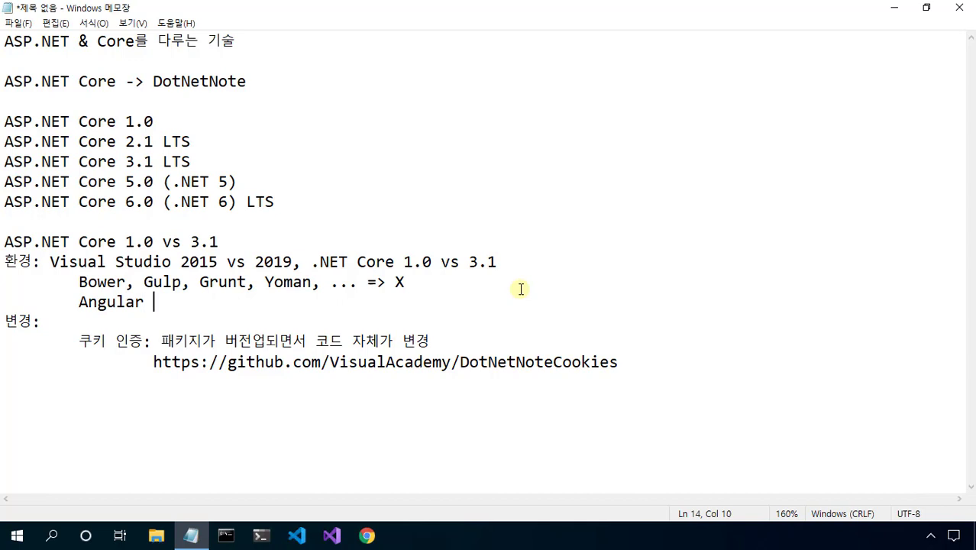
type(" 1.X, j")
type("Query")
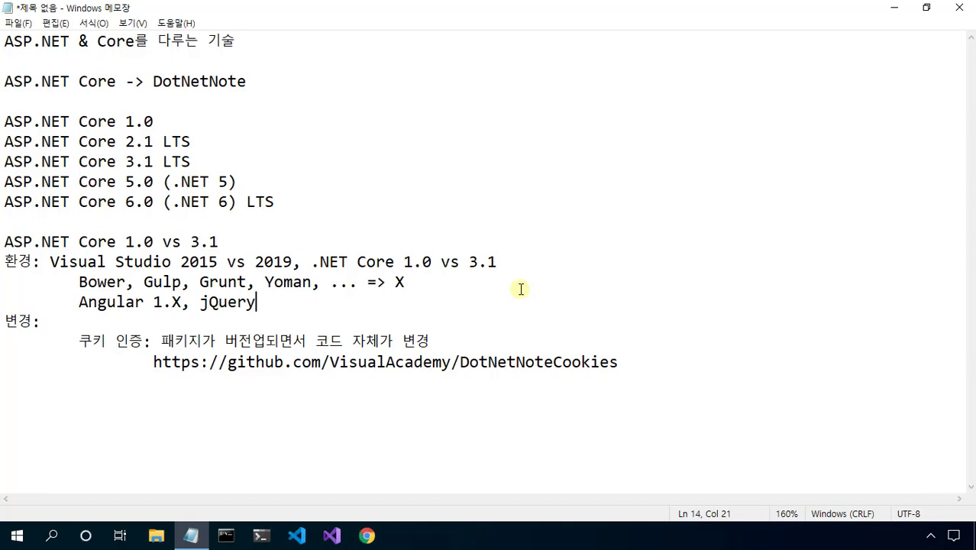
type(", ...")
type(" =>")
type(" 참")
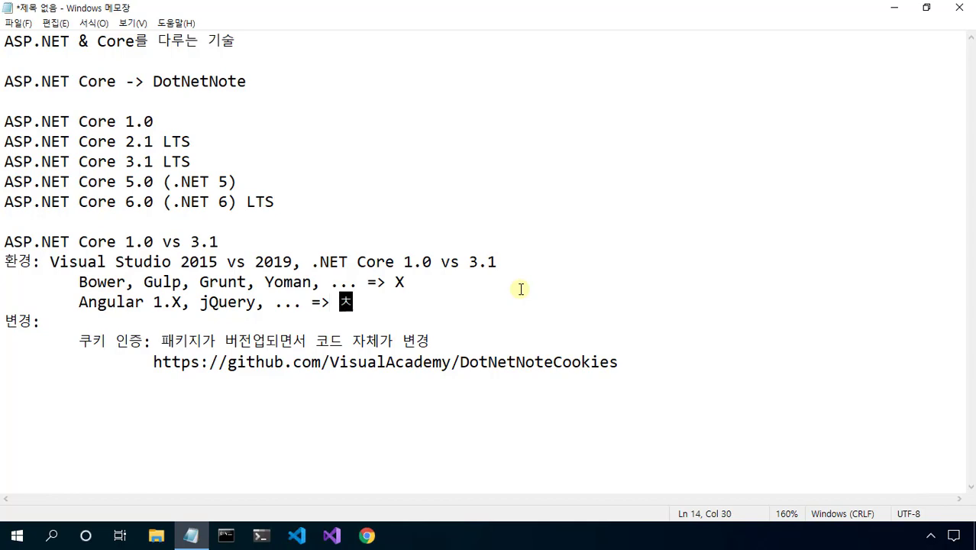
type("고")
key("Home")
key("Down")
key("Down")
key("Down")
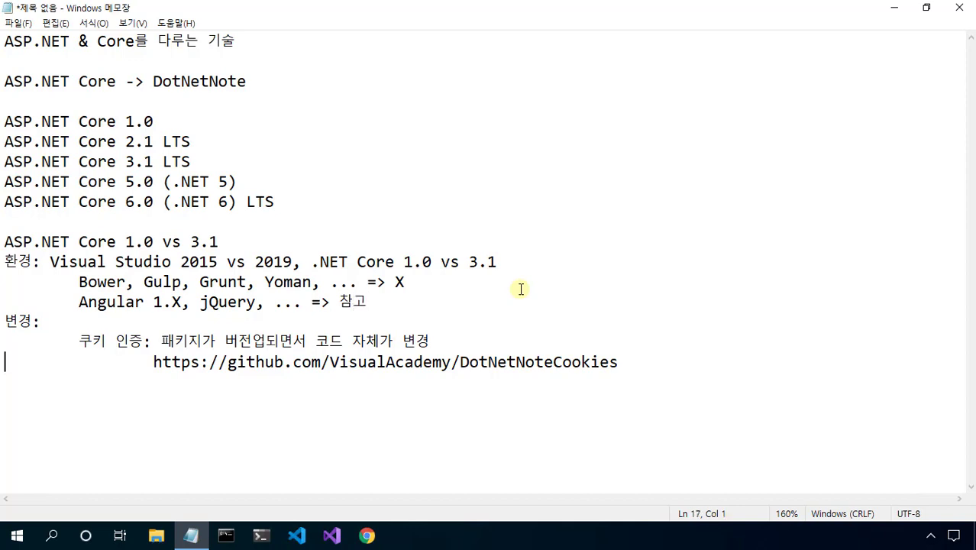
key("Down")
key("Up")
key("Up")
key("Up")
key("Up")
key("Up")
key("Up")
key("Up")
Select and review the 1.0 vs 3.1 comparison, 환경 and 변경 sections of the memo
key("shift+Down")
key("shift+Down")
key("shift+Down")
key("shift+Down")
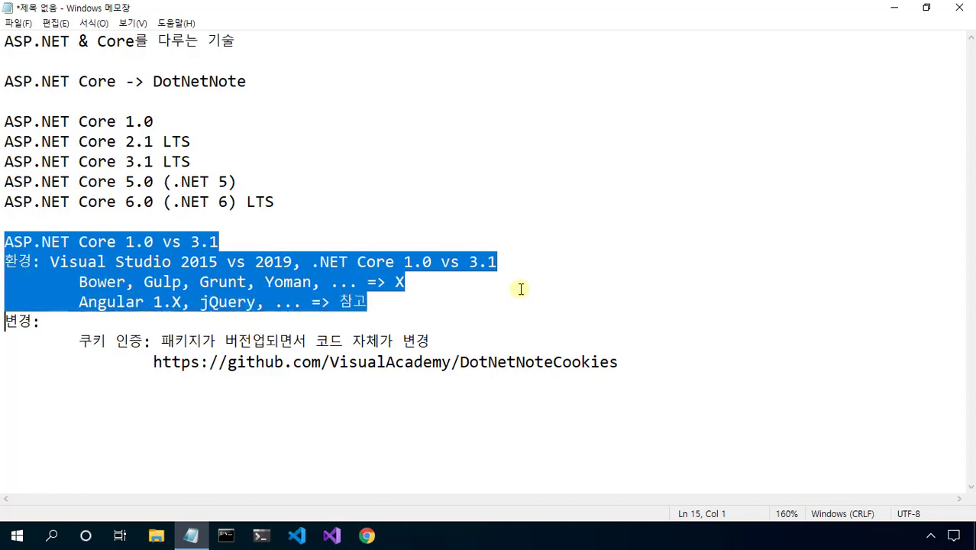
key("shift+Down")
key("shift+Down")
key("shift+Down")
key("Up")
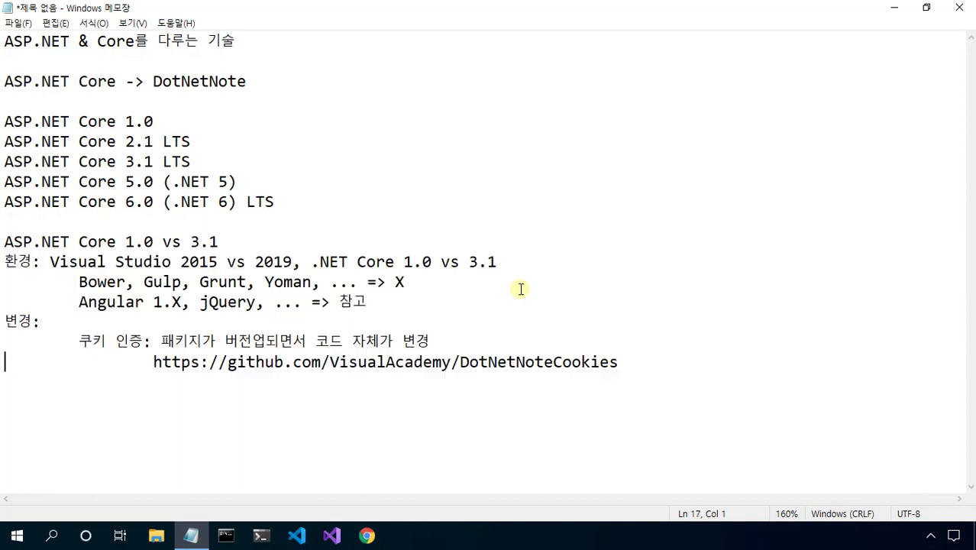
key("Up")
key("Up")
key("Up")
key("Up")
key("Up")
key("shift+Down")
key("shift+Down")
key("shift+Down")
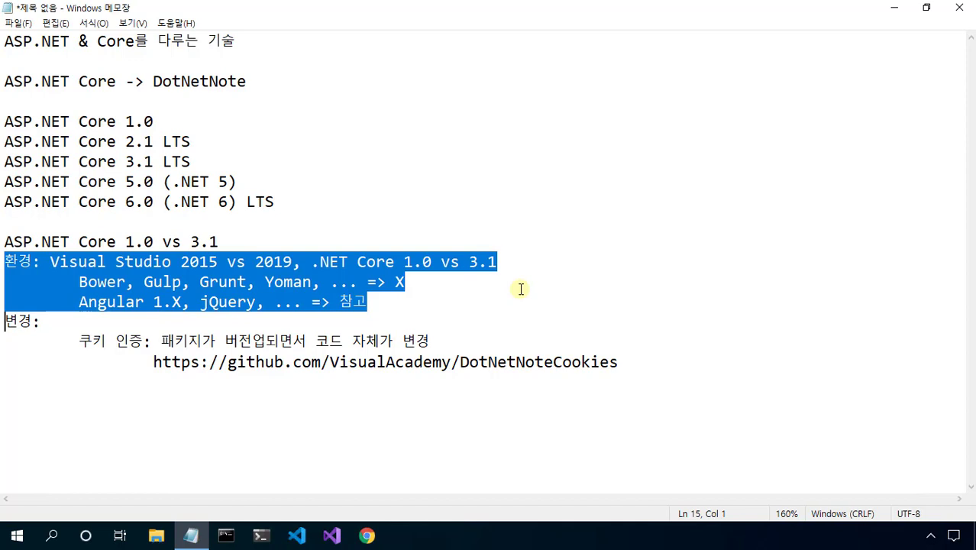
key("Down")
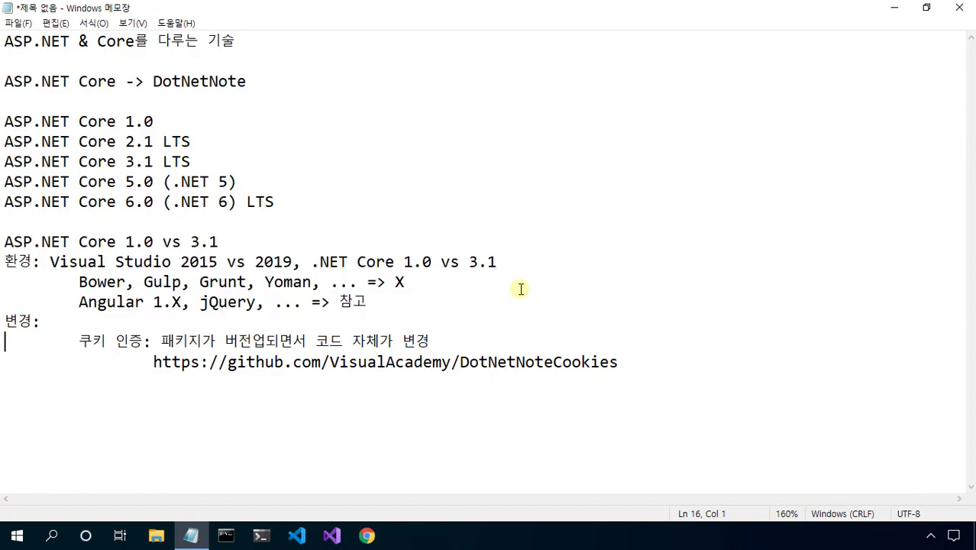
key("Up")
key("Up")
key("Up")
key("Up")
key("shift+Down")
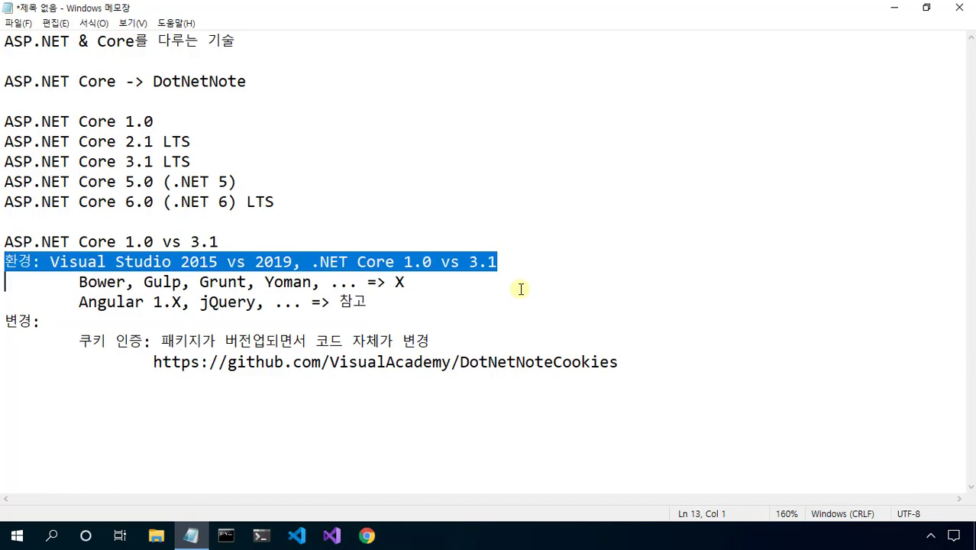
key("shift+Down")
key("shift+Down")
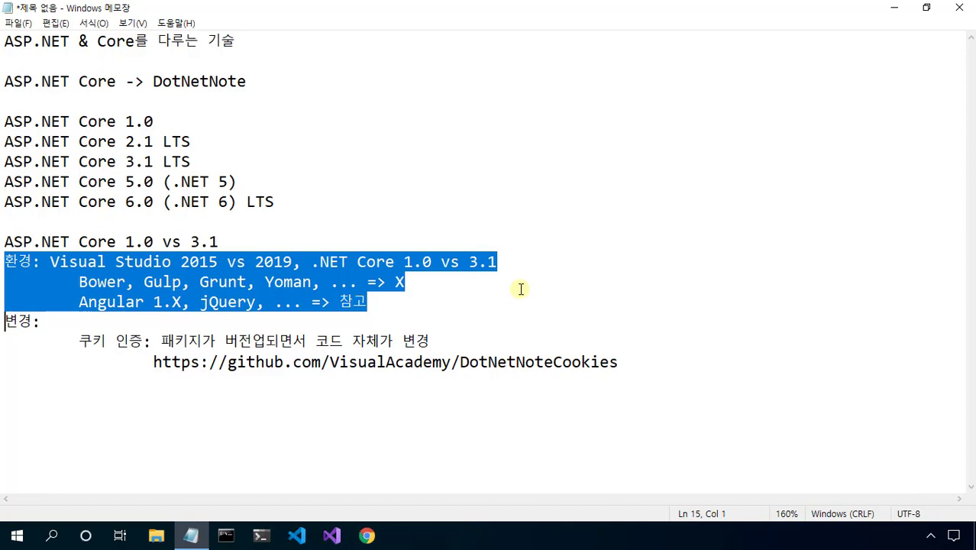
key("Down")
key("Up")
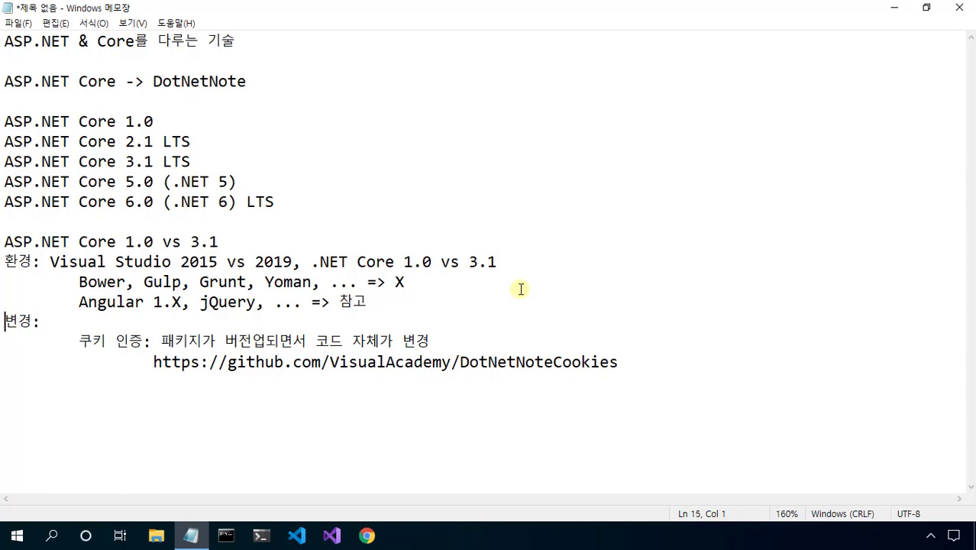
key("shift+Down")
key("shift+Down")
key("shift+Down")
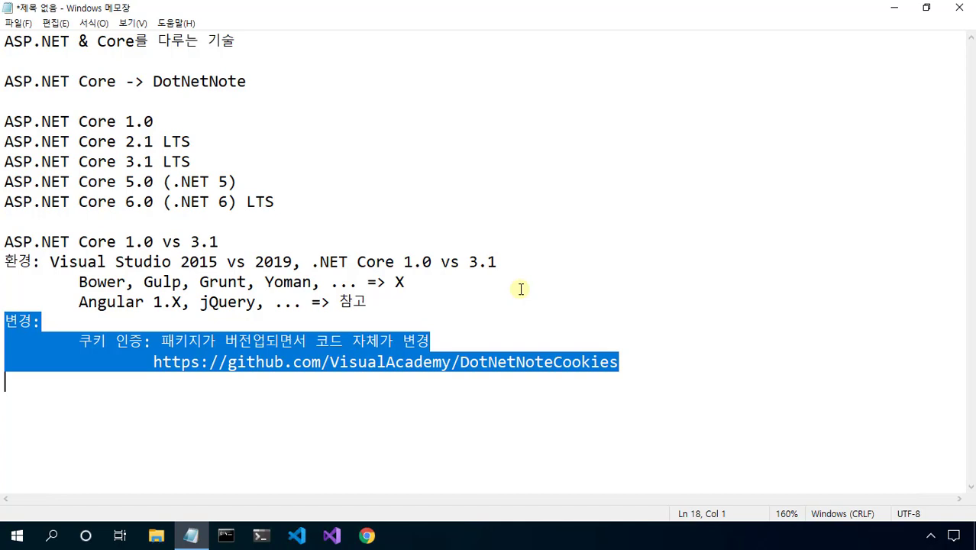
key("Right")
Add a blank line below the GitHub URL and start a new line with 'ASP.NET Core 책(1.0'
key("Return")
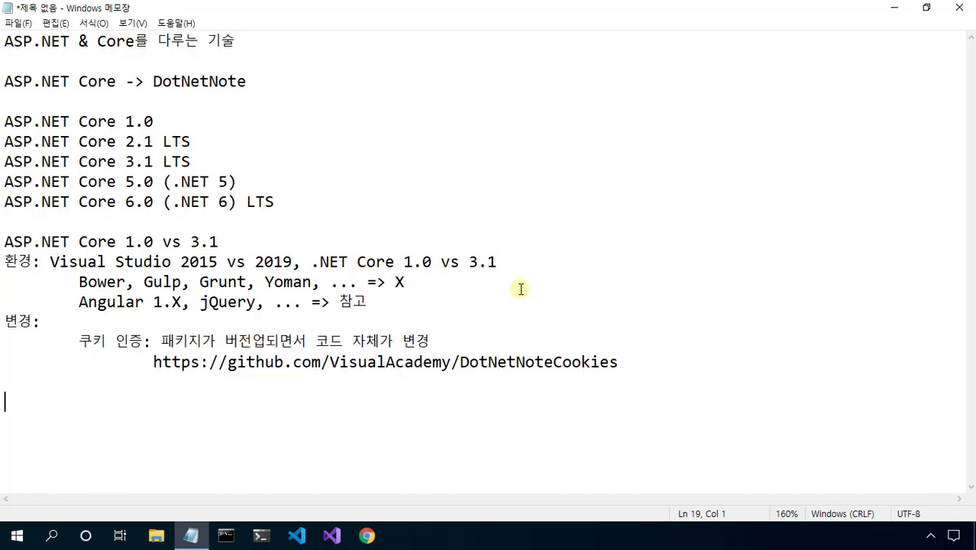
left_click(171, 117)
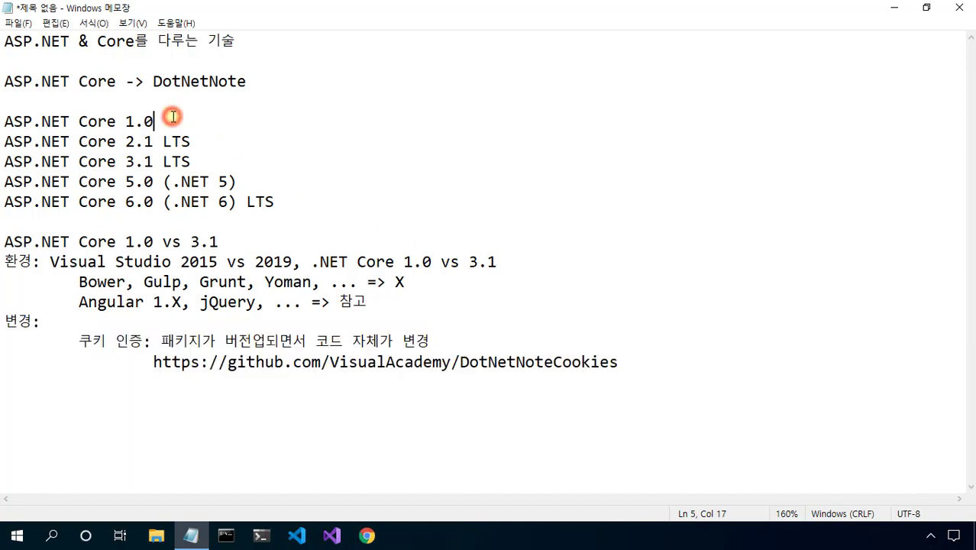
left_click(233, 157)
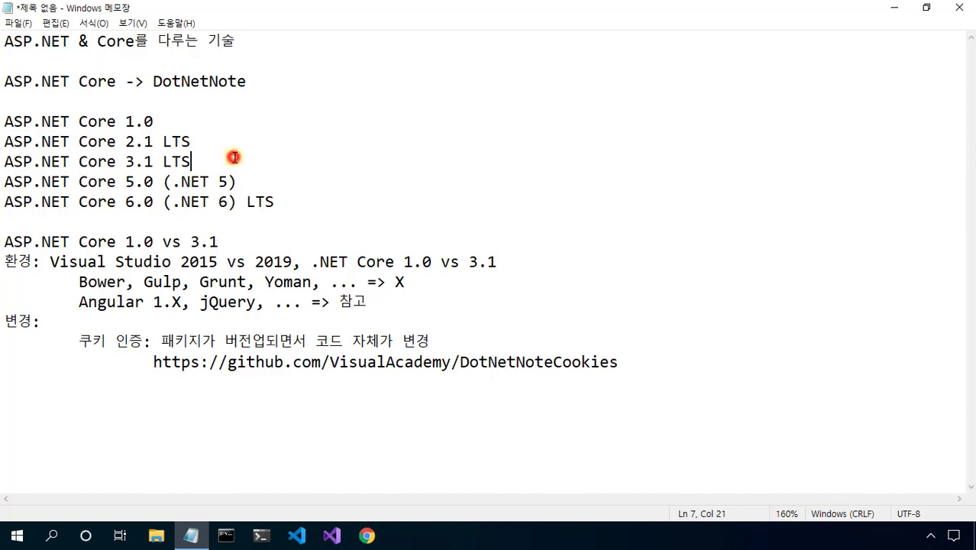
left_click(279, 177)
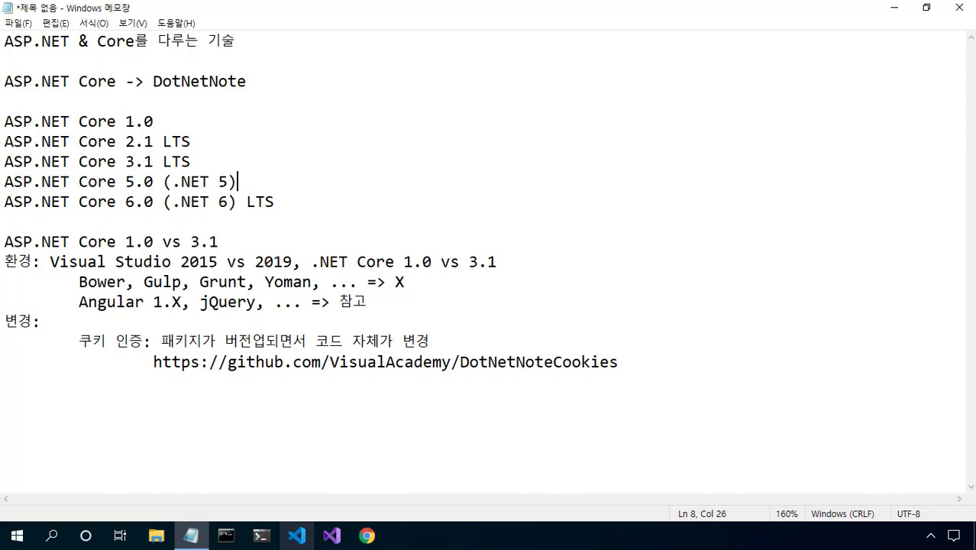
left_click(4, 402)
type("A")
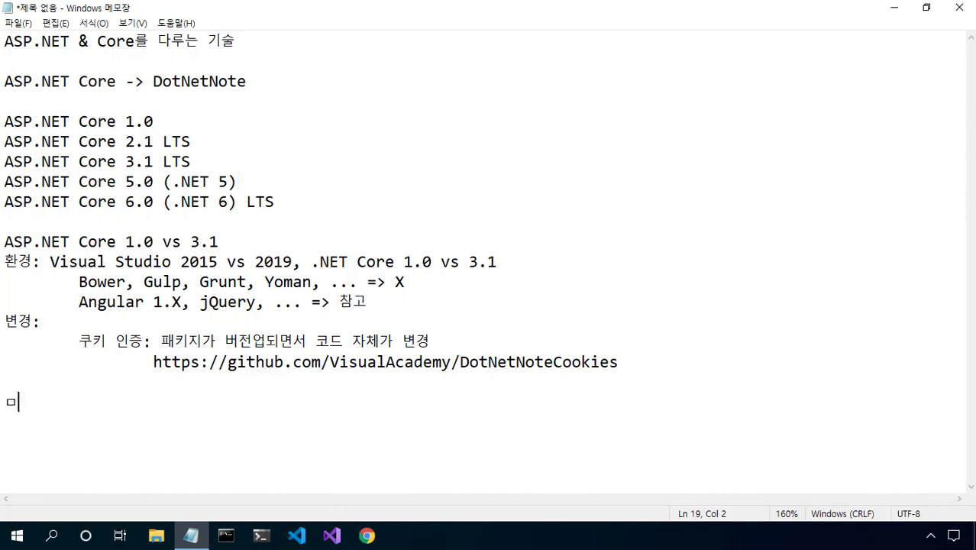
type("SP.NET C")
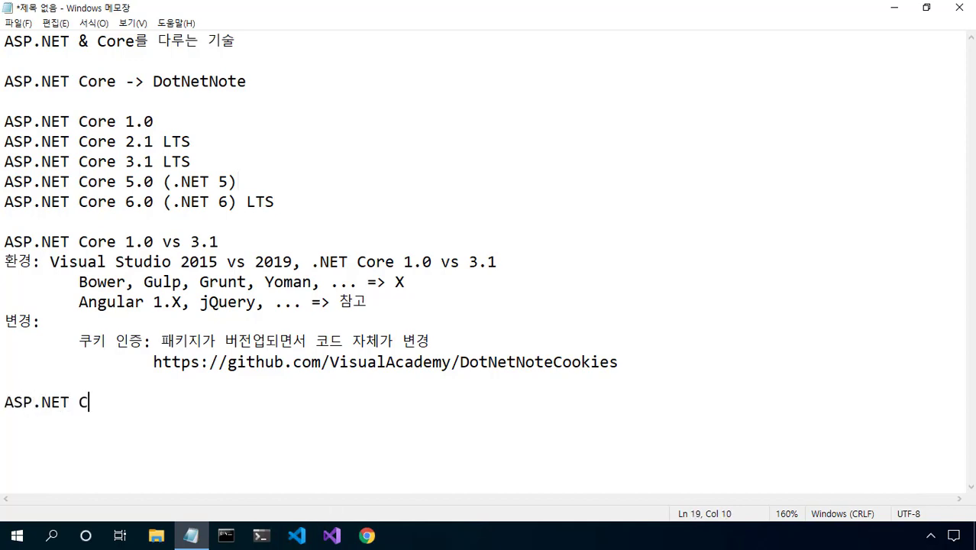
type("ore 책(")
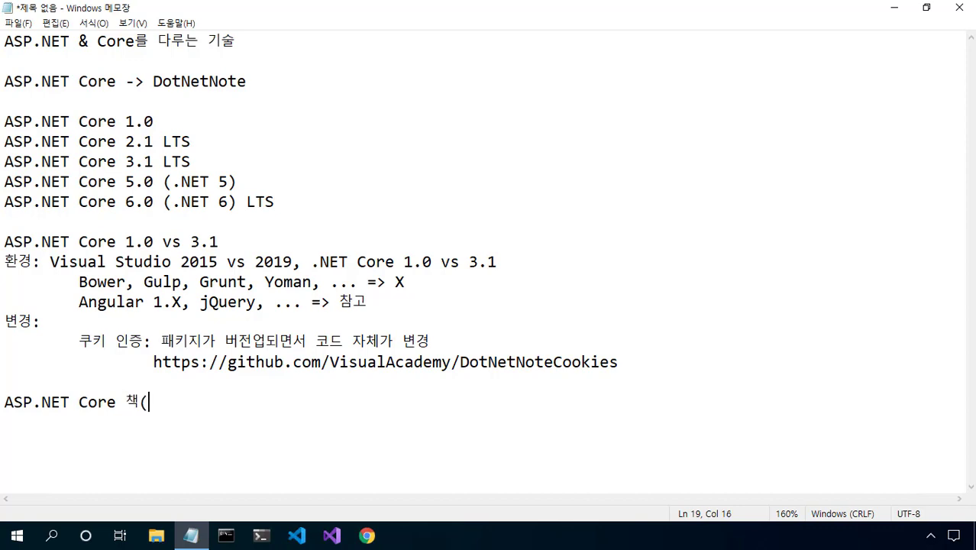
type("1.0 rlwns")
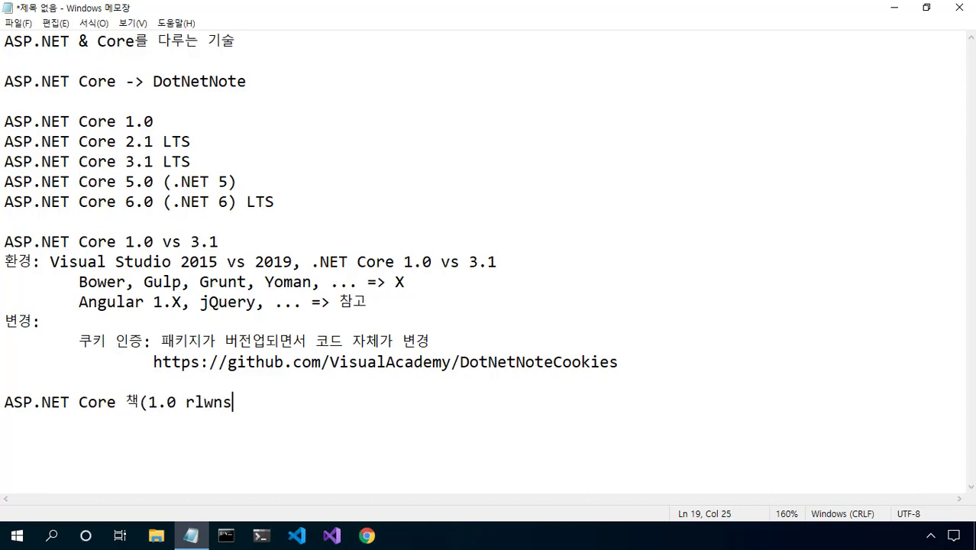
Complete the line as 'ASP.NET Core 책(1.0 기준)의 소스' in Korean input
key("BackSpace")
key("BackSpace")
key("BackSpace")
key("BackSpace")
key("Hangul")
type("기주s)")
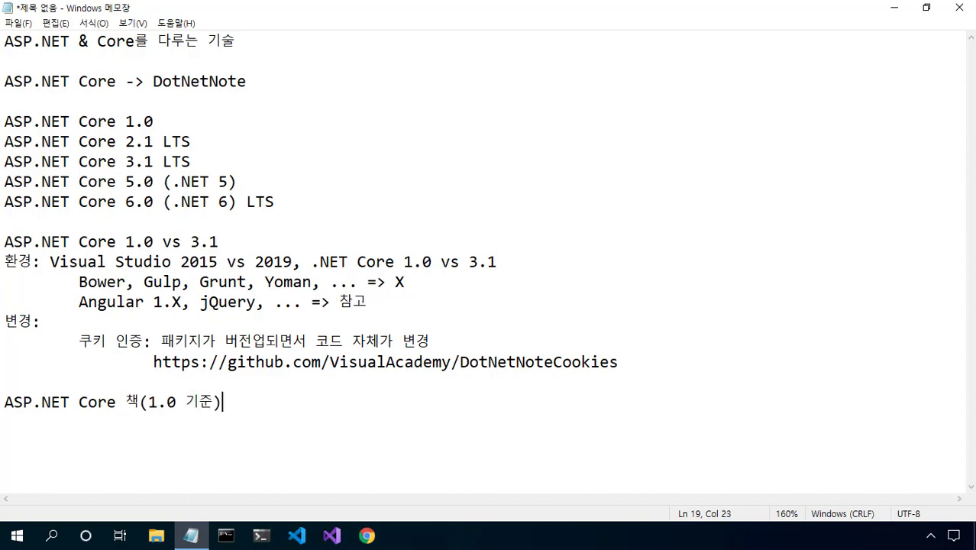
type("dml")
key("BackSpace")
key("BackSpace")
key("BackSpace")
key("Hangul")
type("의")
type(" 소스")
key("Return")
key("Tab")
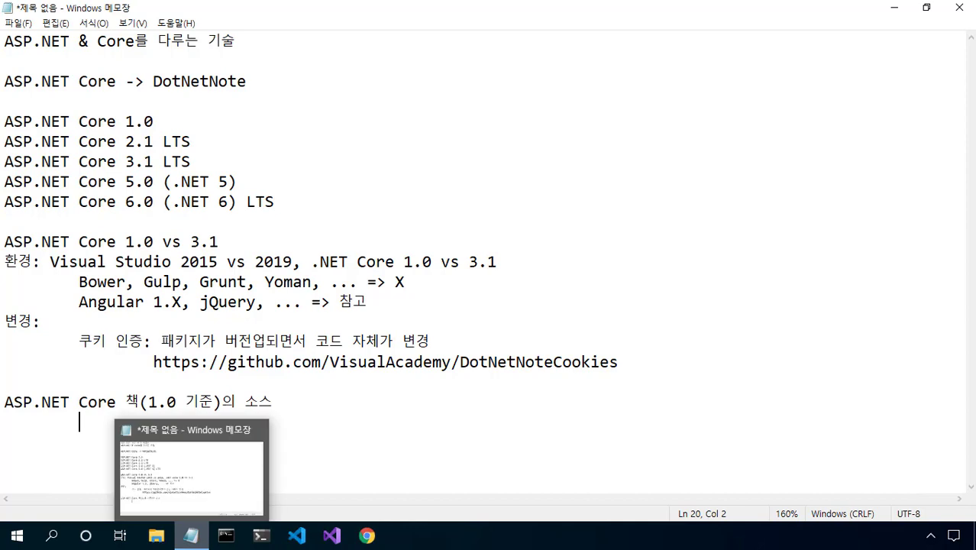
type("https://github.com/VisualAcademy/AspNetCoreBook")
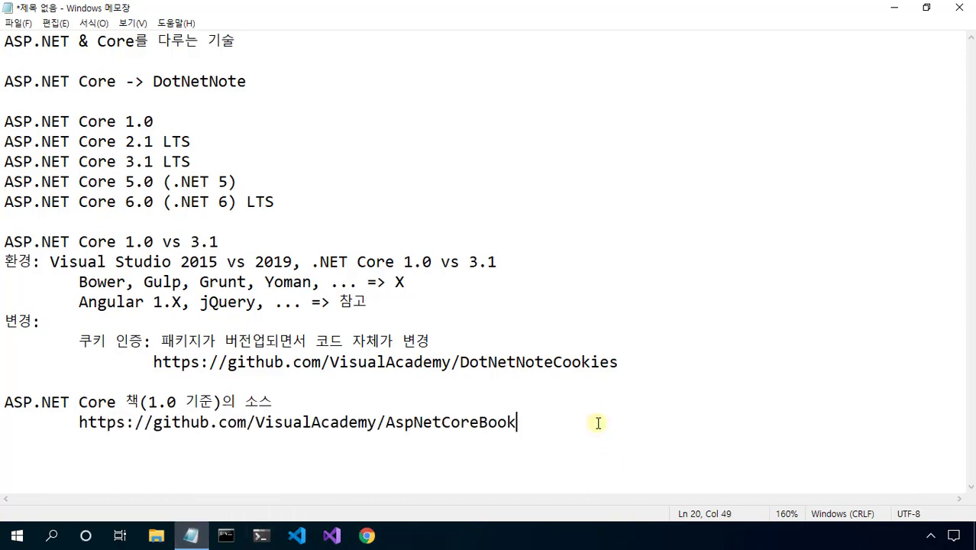
key("Return")
key("Return")
scroll(598, 422, "down", 1)
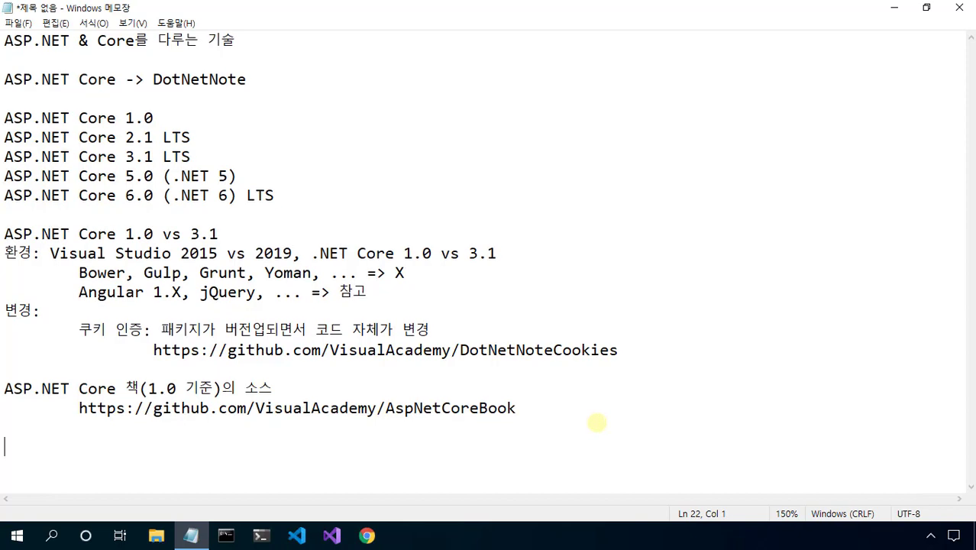
Type the line 'ASP.NET Core 1.0이 아닌 3.1 버전 소스'
type("ㅁ")
key("BackSpace")
type("aS")
type("P")
key("BackSpace")
key("BackSpace")
key("BackSpace")
type("ㅁ네")
key("BackSpace")
key("BackSpace")
key("BackSpace")
type("ASP.")
type("NET Core 1.")
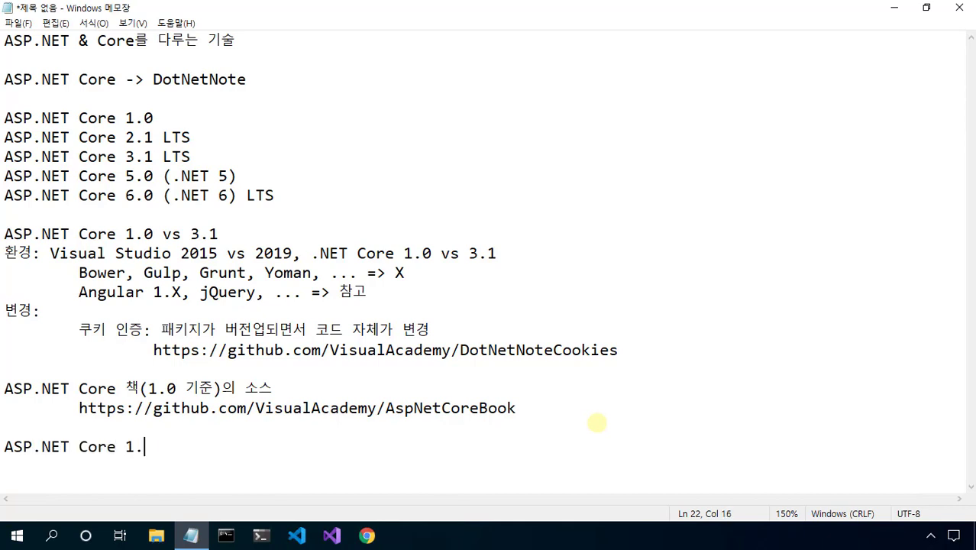
type("0")
type("이 아닌 ")
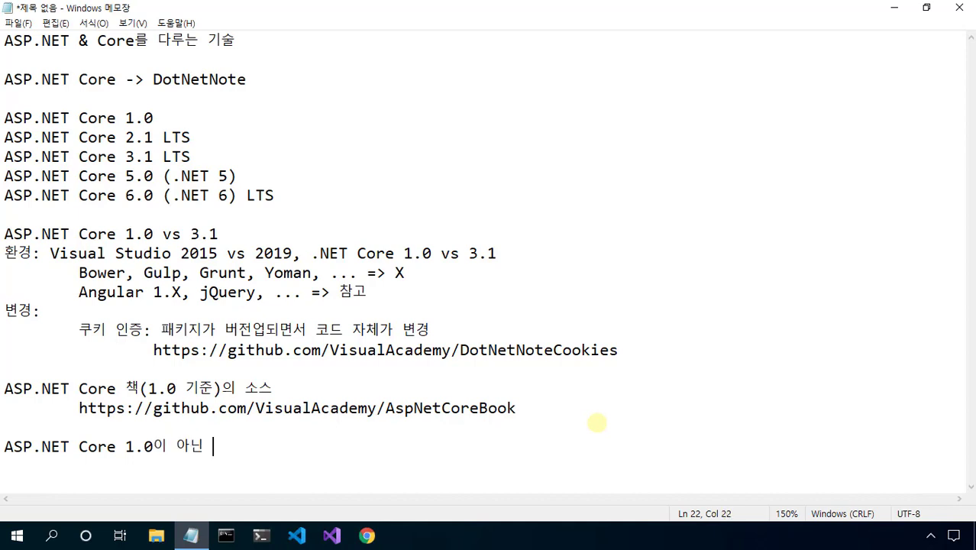
type("3.1 qjwjs")
key("BackSpace")
key("BackSpace")
key("BackSpace")
key("BackSpace")
key("BackSpace")
type("버전 ")
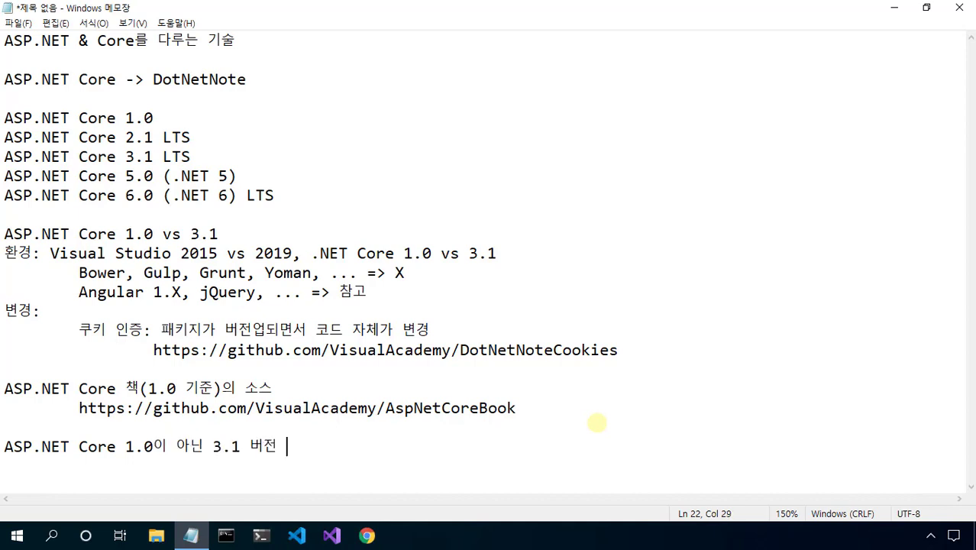
type("소스")
key("Return")
key("Tab")
type("htt")
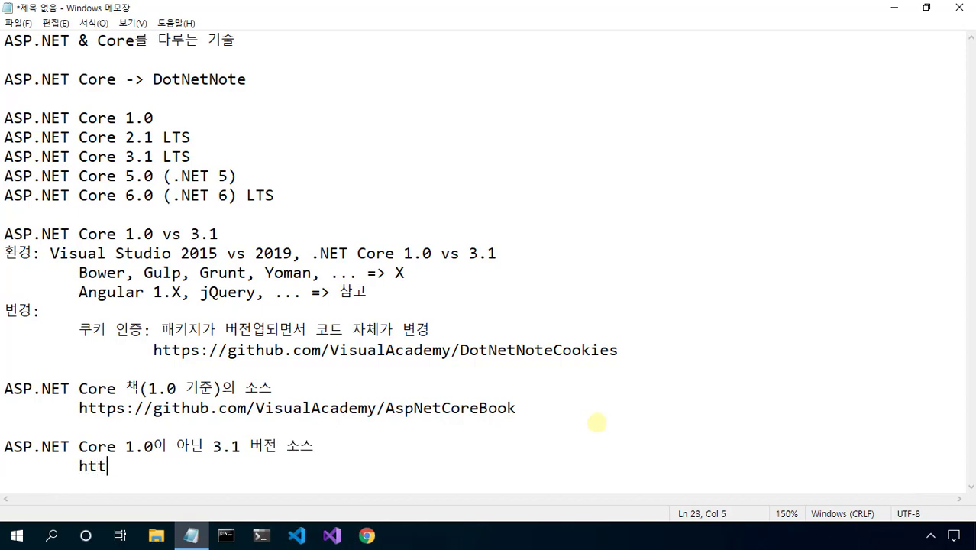
type("p")
key("BackSpace")
key("BackSpace")
key("BackSpace")
key("BackSpace")
type("https://github.com/VisualAcademy/AspNetCoreBook")
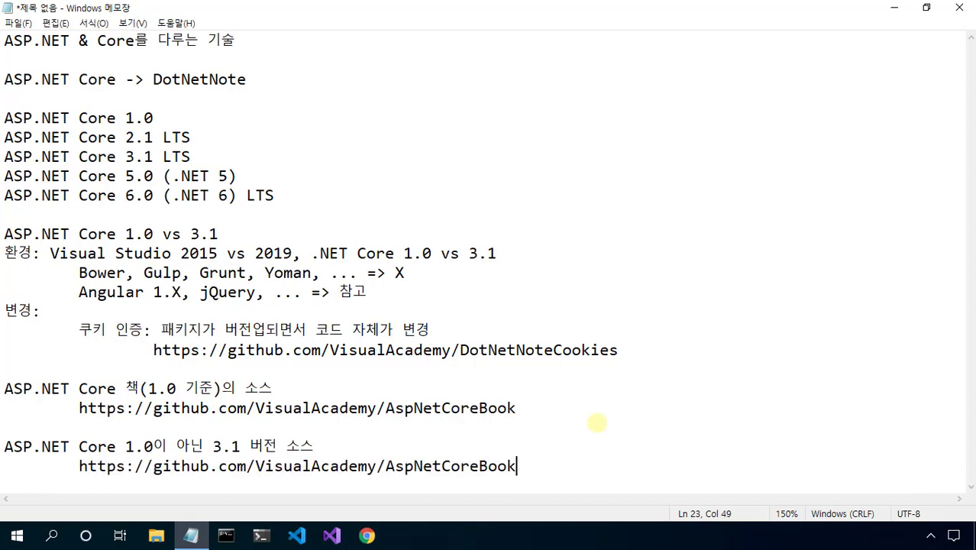
key("BackSpace")
key("BackSpace")
key("BackSpace")
key("BackSpace")
key("BackSpace")
key("BackSpace")
key("BackSpace")
key("BackSpace")
key("BackSpace")
key("BackSpace")
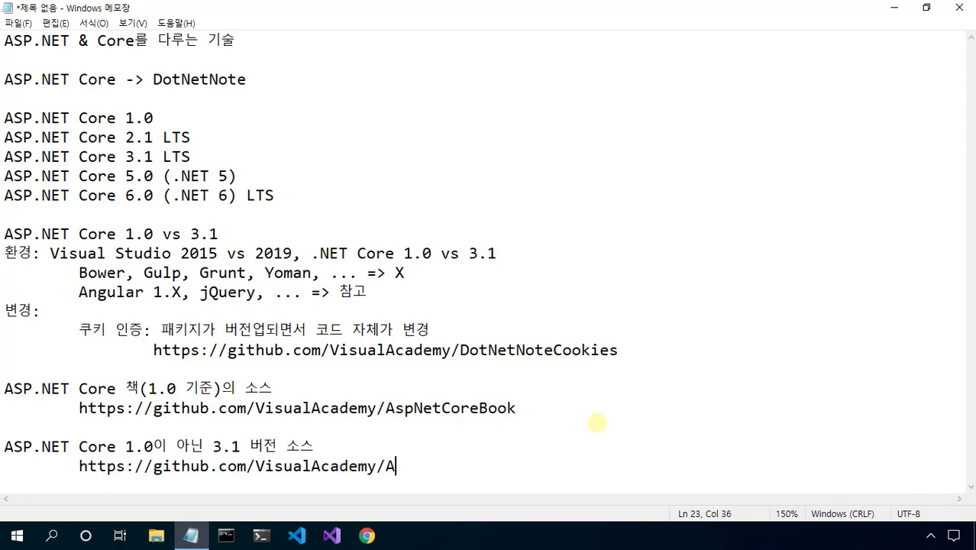
key("BackSpace")
type("DotNet")
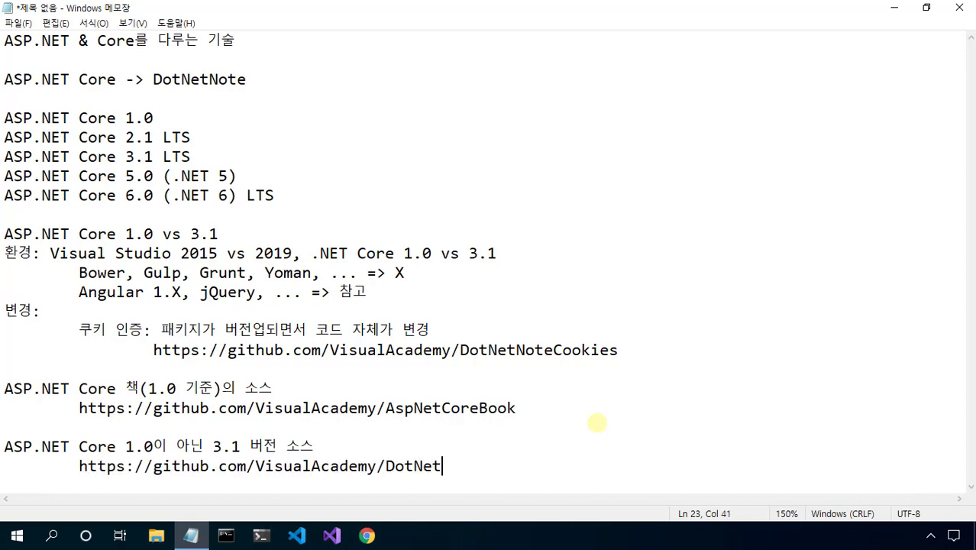
type("Notev")
key("BackSpace")
type("V31")
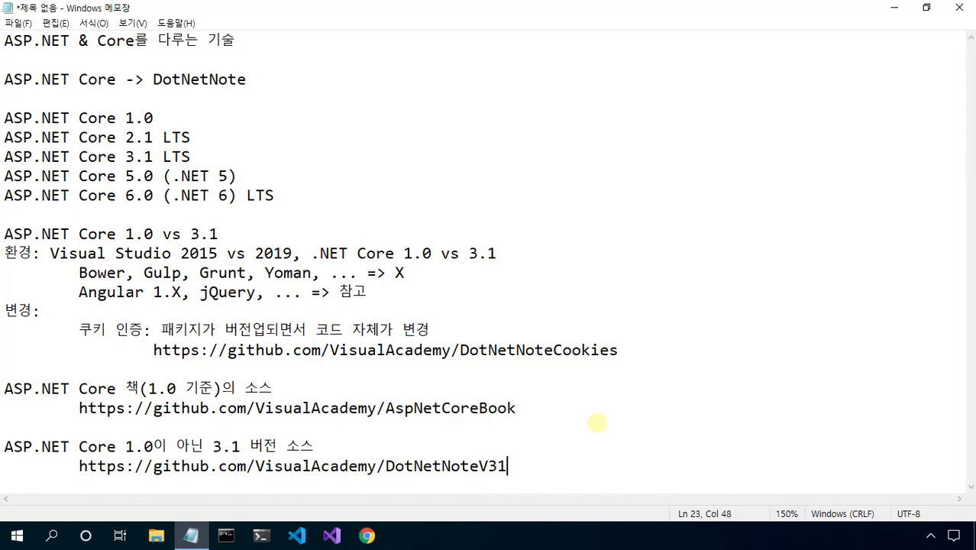
left_click(556, 476)
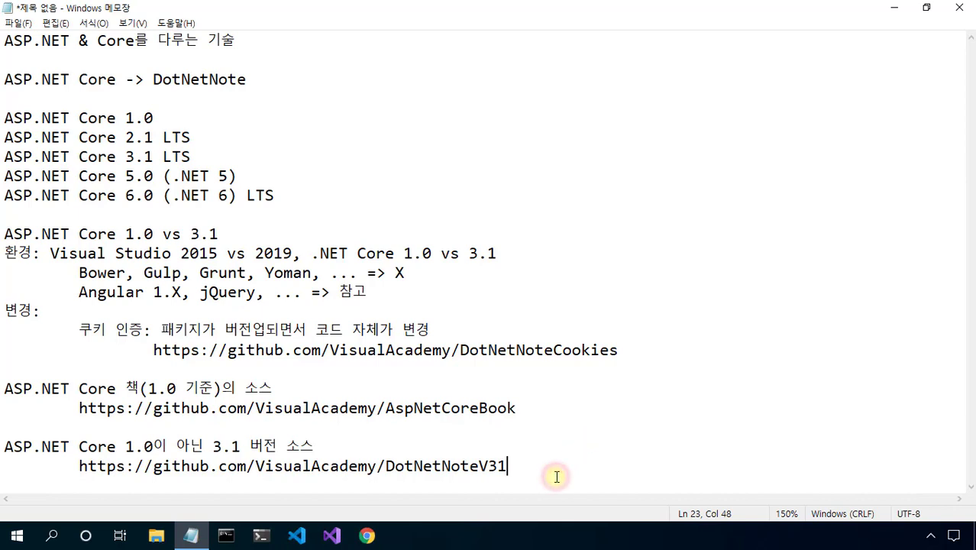
left_click(534, 405)
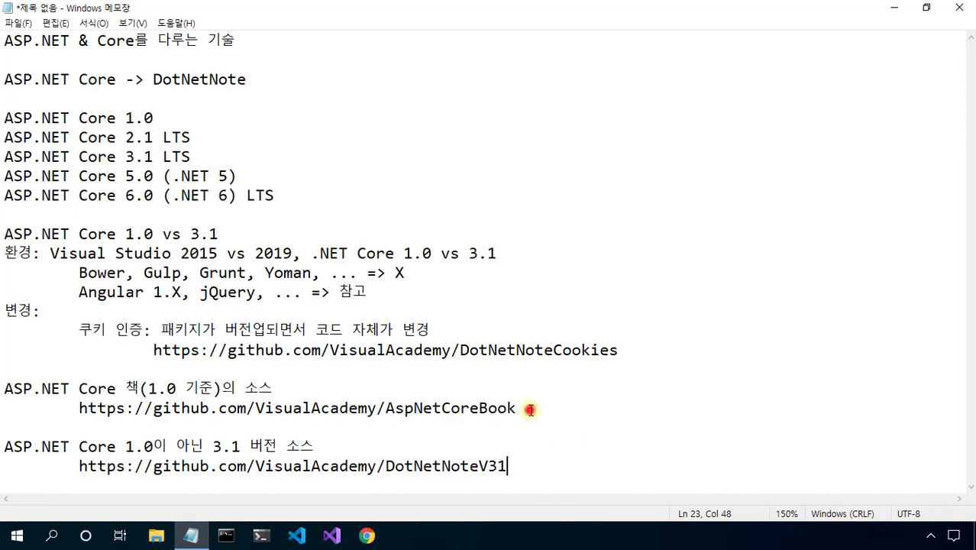
left_click(528, 466)
left_click(528, 466)
left_click(551, 420)
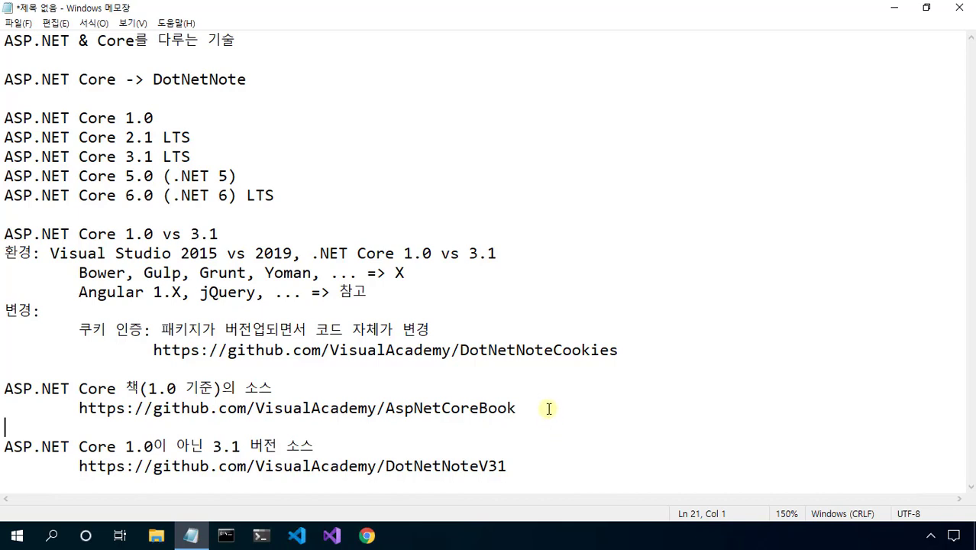
left_click(548, 409)
scroll(549, 409, "down", 2)
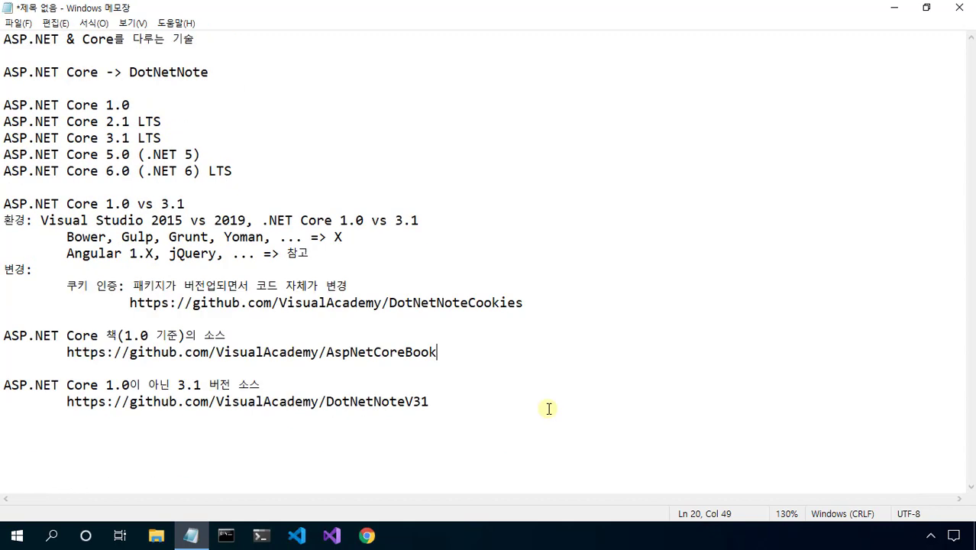
left_click(239, 336)
left_click(456, 358)
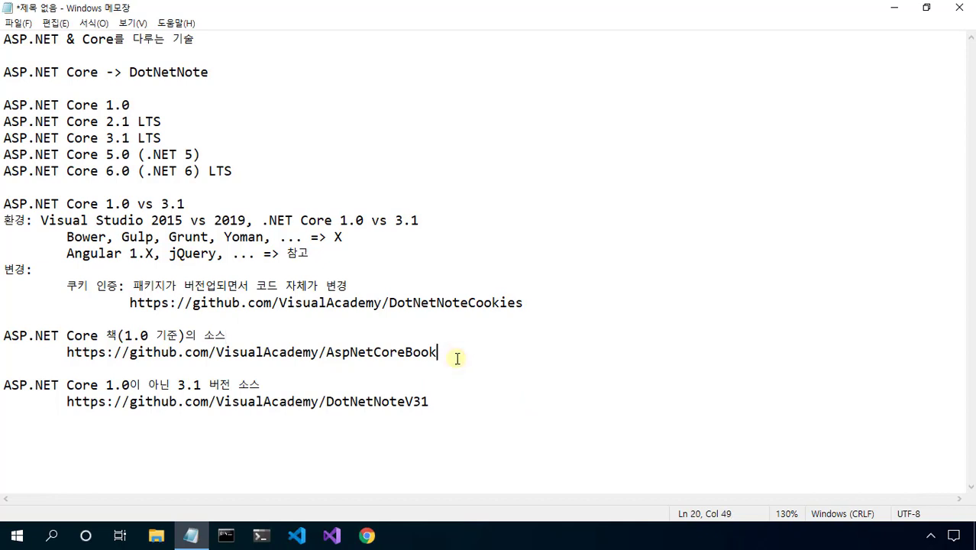
left_click(178, 445)
left_click(346, 445)
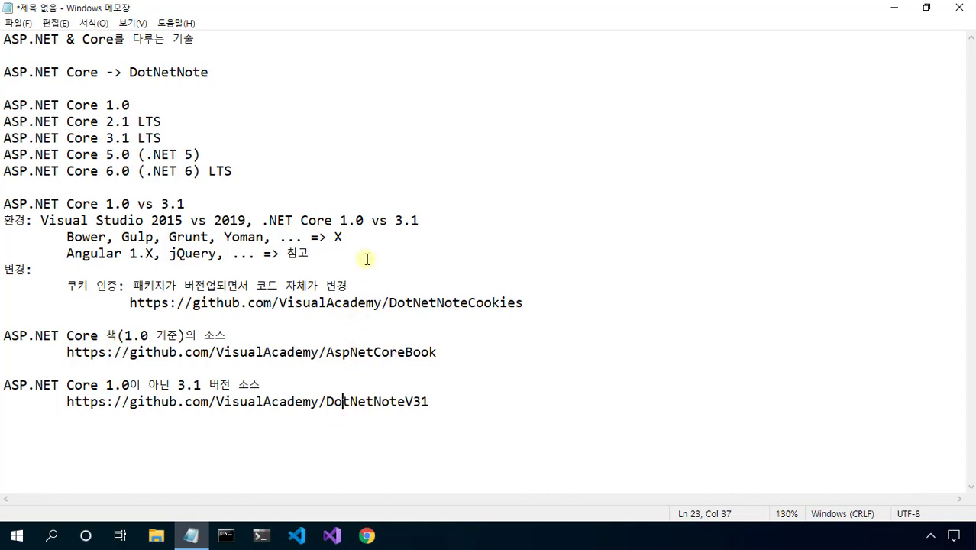
left_click_drag(366, 259, 4, 221)
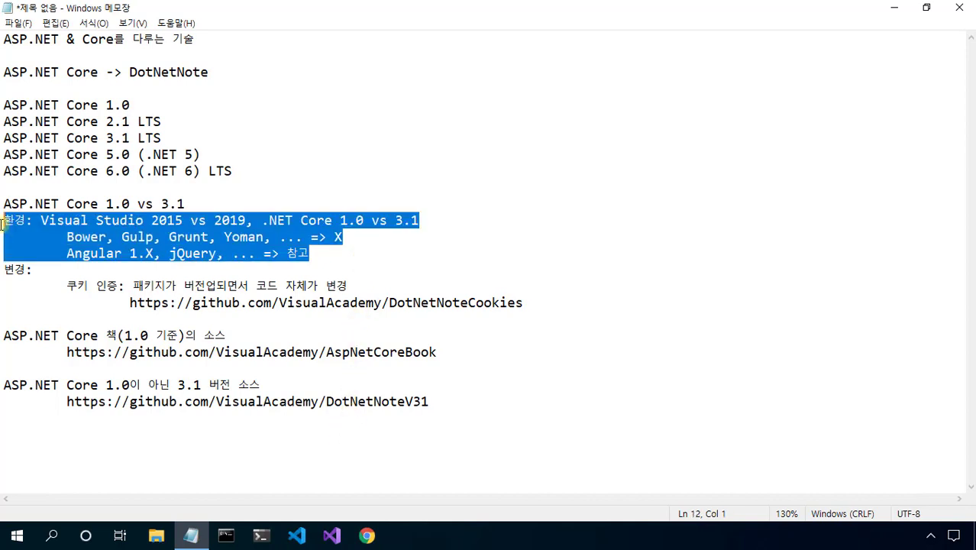
double_click(297, 254)
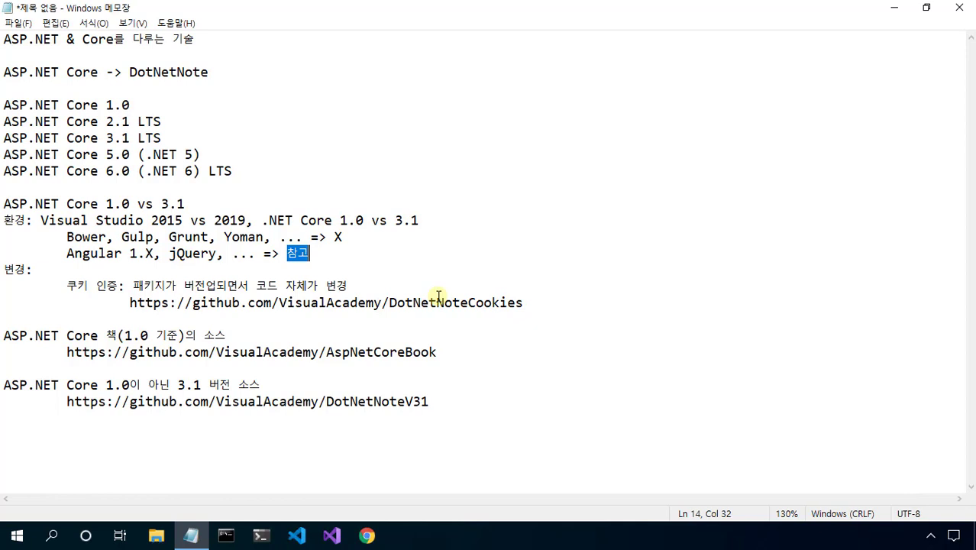
left_click(534, 305)
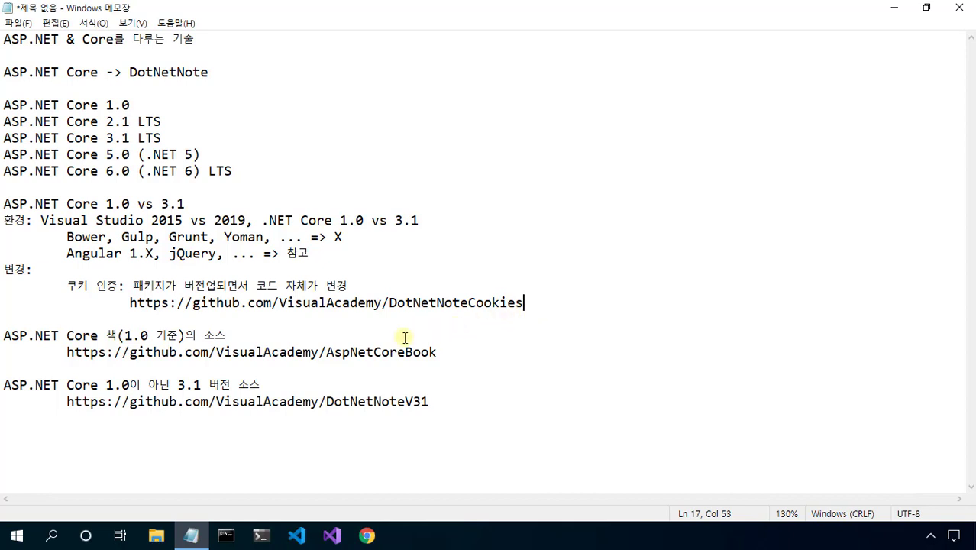
left_click(458, 352)
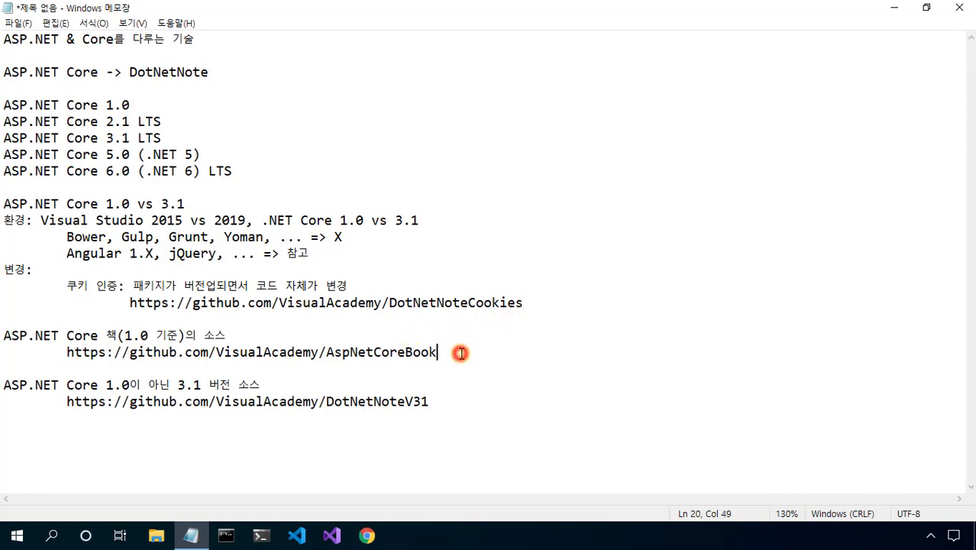
left_click(459, 404)
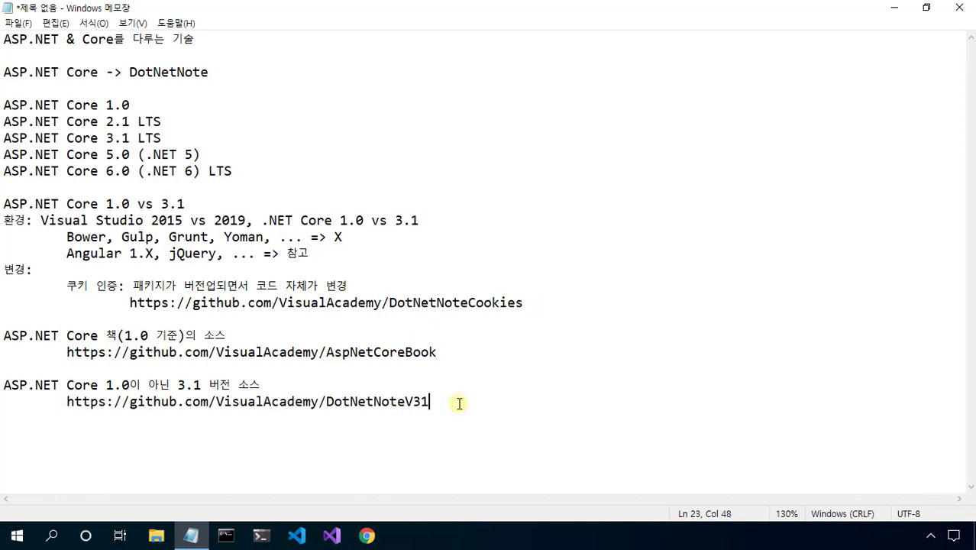
left_click(534, 304)
left_click(455, 405)
left_click(457, 407)
left_click(453, 405)
left_click_drag(453, 406, 428, 425)
Insert the line 'ASP.NET -> MemoEngine' above the DotNetNote line near the top
left_click(294, 160)
left_click(251, 80)
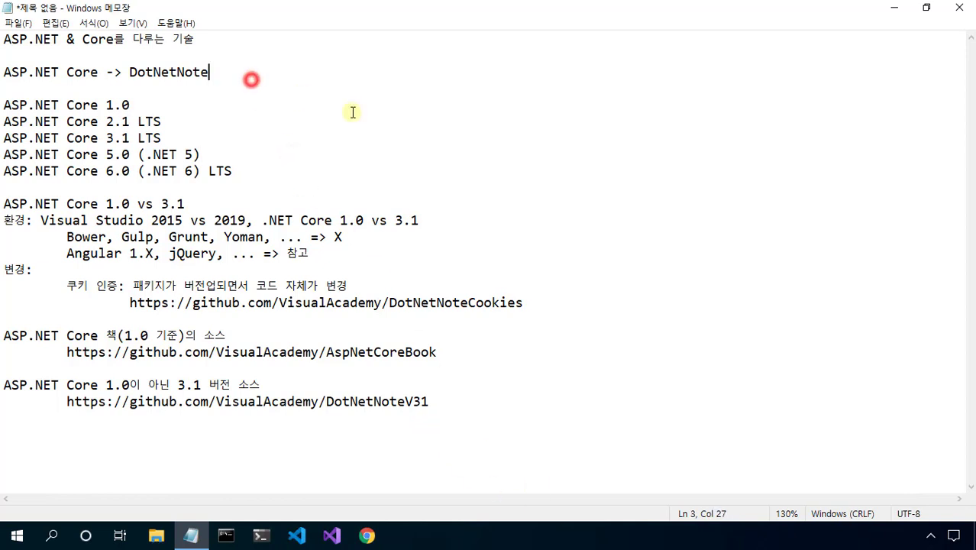
key("Up")
key("Return")
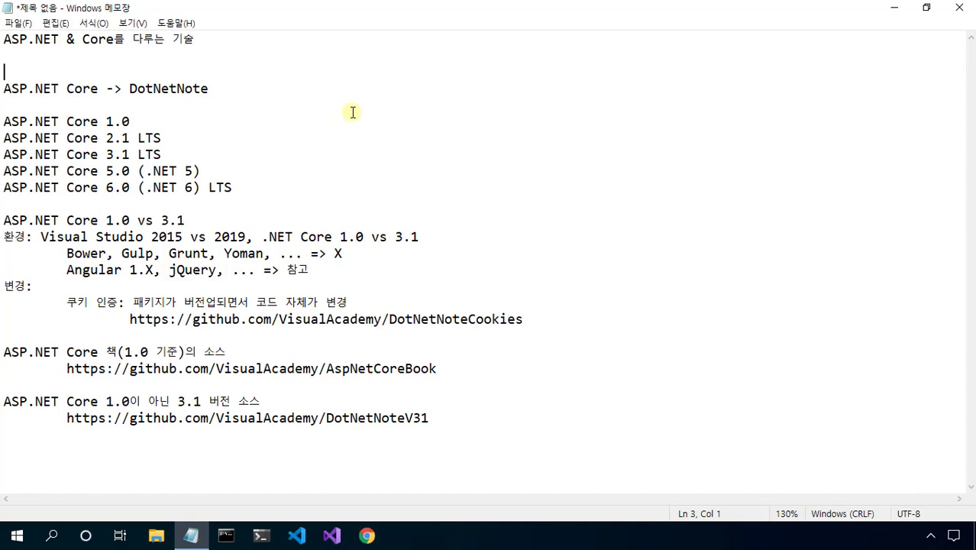
type("ASP.NET ")
type("-")
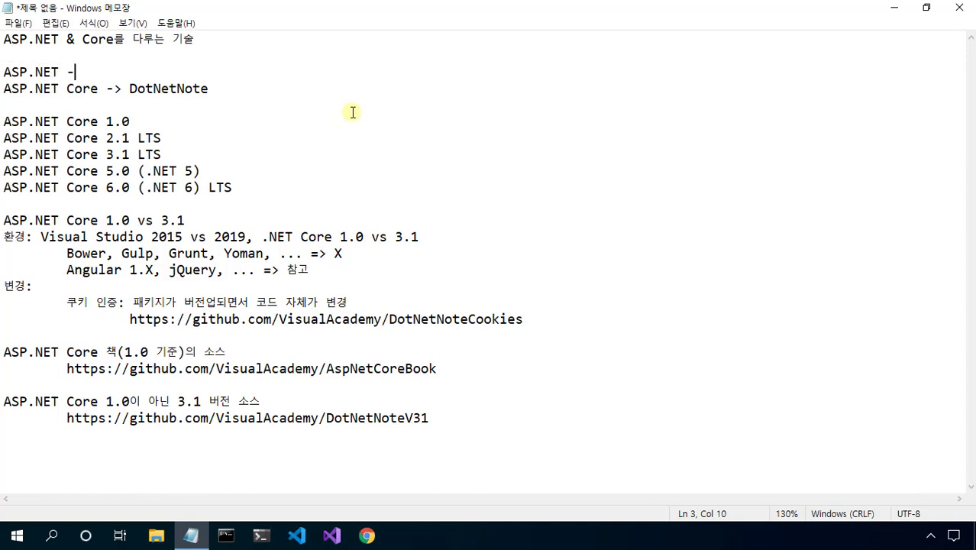
type(">")
type("M")
type("emoEng")
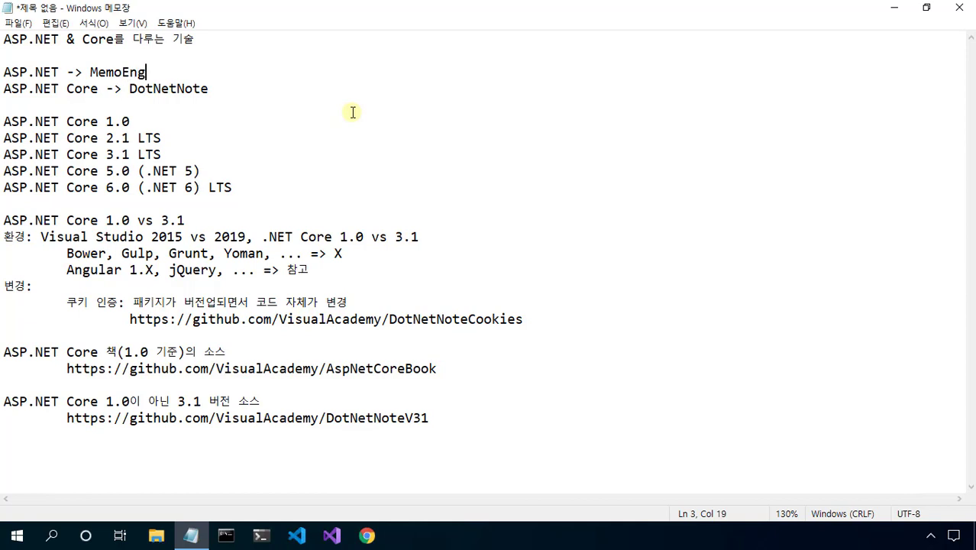
type("ine")
Check the DotNetNote and MemoEngine lines near the top of the memo
key("Down")
key("Home")
key("Down")
key("Down")
key("Down")
key("Down")
key("Down")
key("Down")
key("Up")
key("Up")
key("Up")
left_click(285, 90)
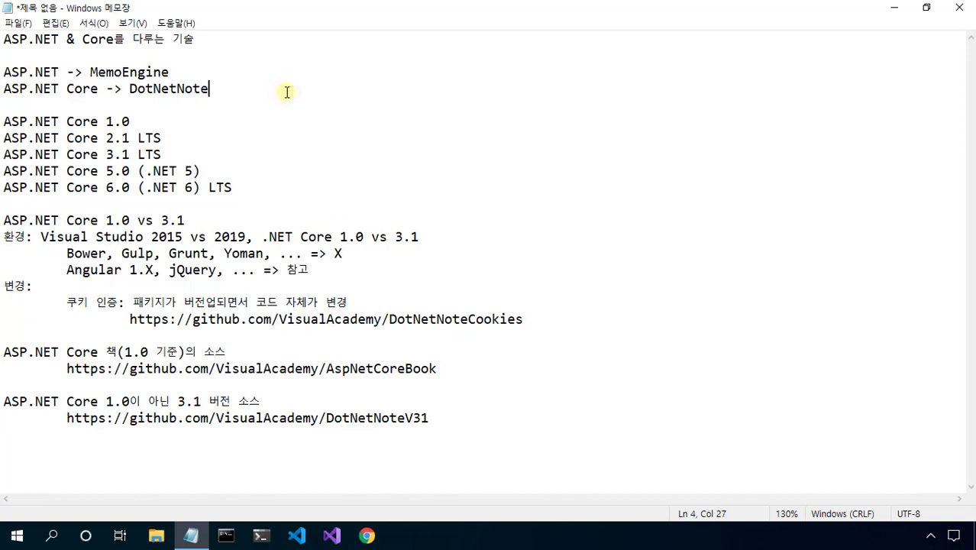
left_click(248, 76)
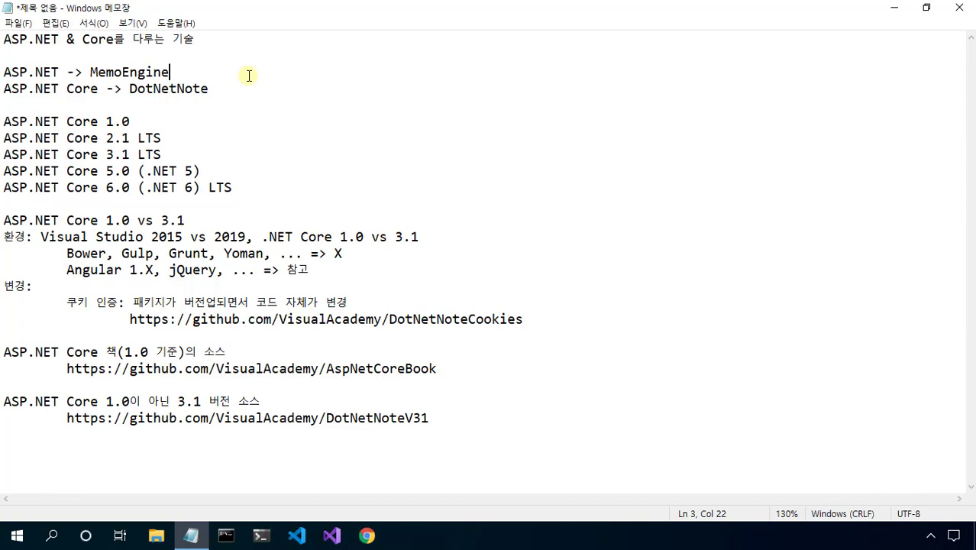
Check the 3.1 version source line and DotNetNoteV31 URL at the end of the memo
left_click(153, 457)
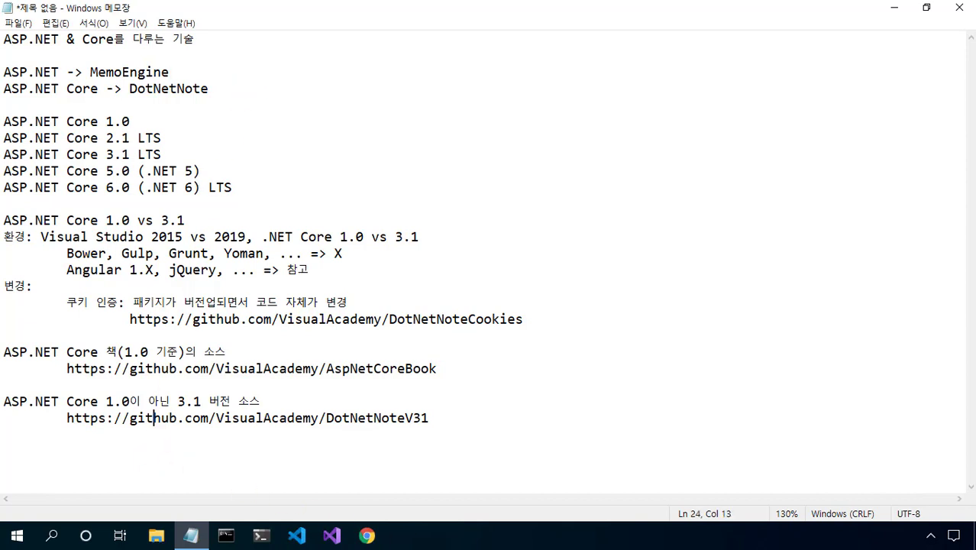
left_click(120, 444)
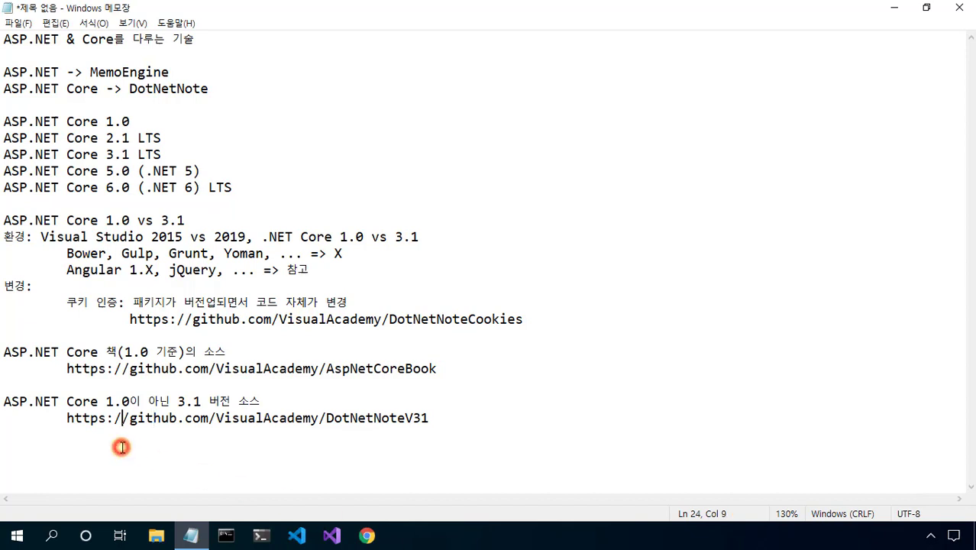
left_click(264, 400)
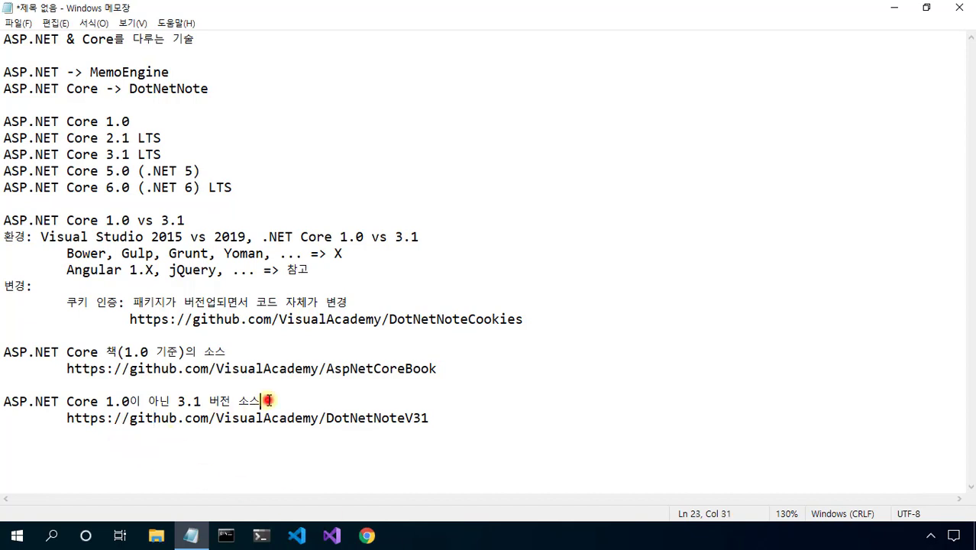
left_click(454, 419)
left_click(398, 465)
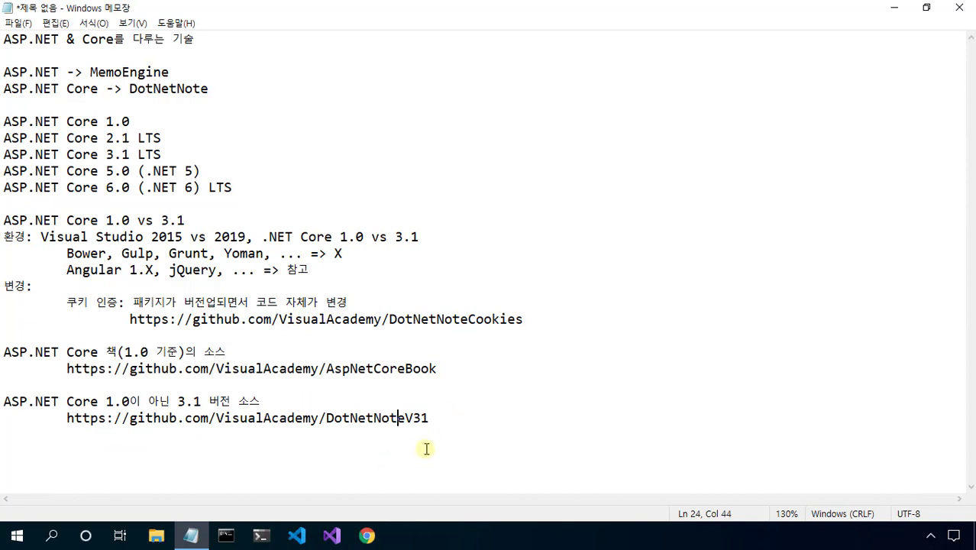
left_click(469, 421)
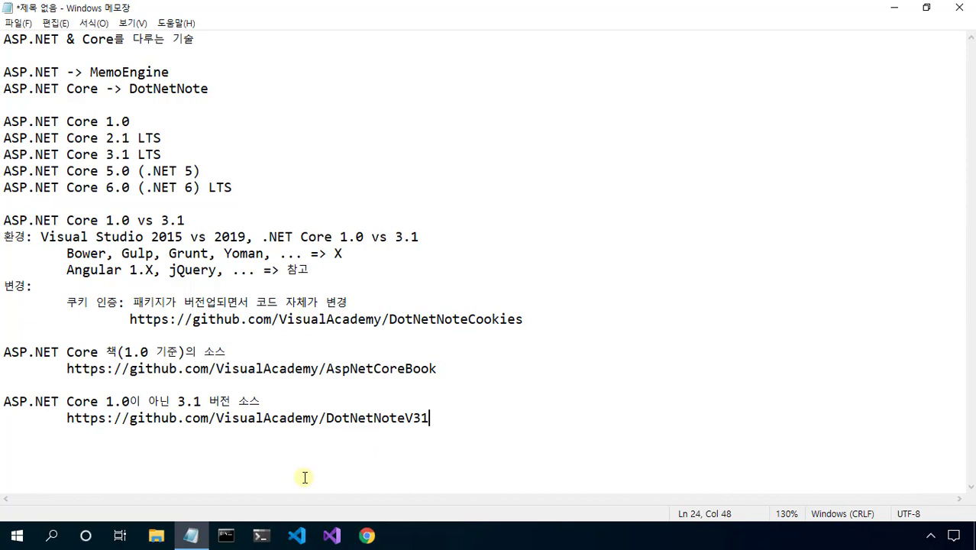
left_click(523, 424)
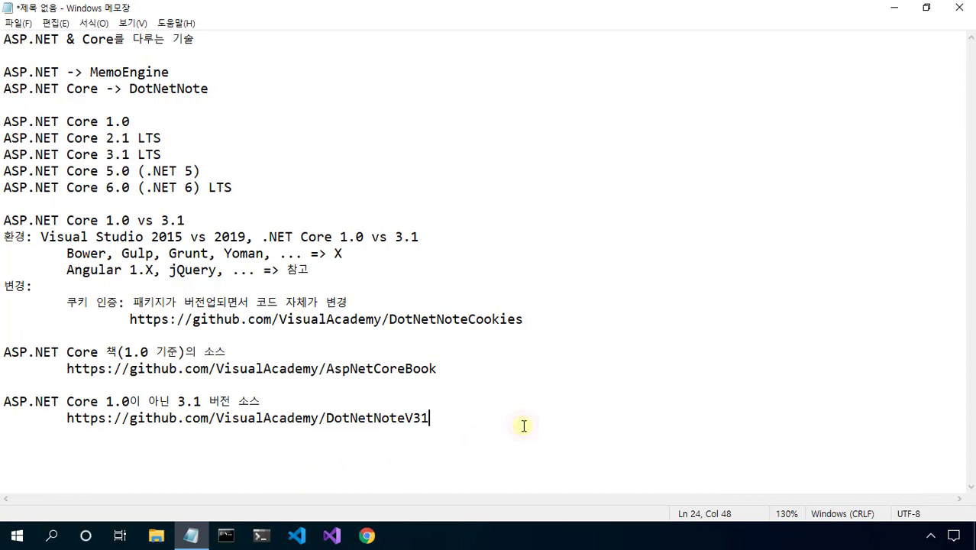
left_click(247, 47)
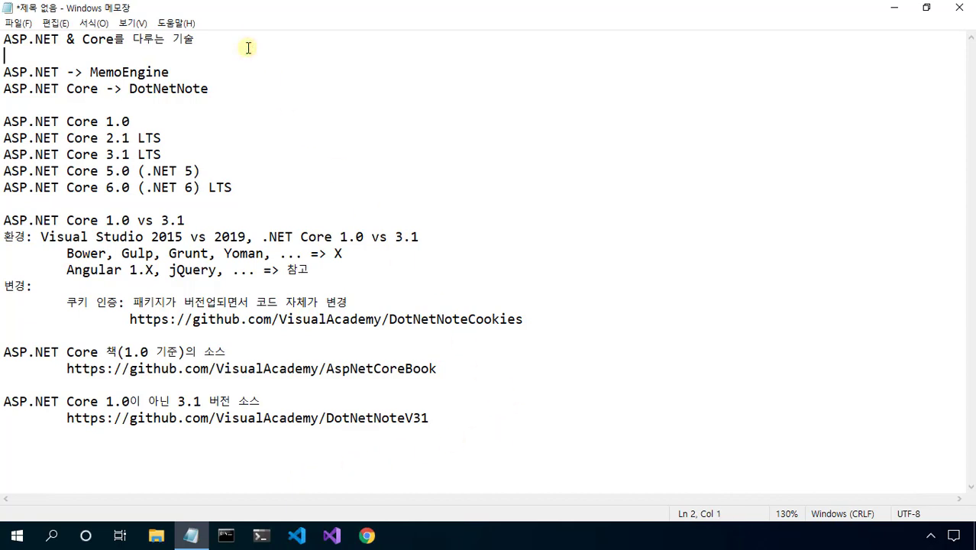
Save the memo as 'ASP.NET & Core를 다루는 기술 버전 관련 업데이트.txt' from its title line
key("Up")
key("shift+End")
key("ctrl+c")
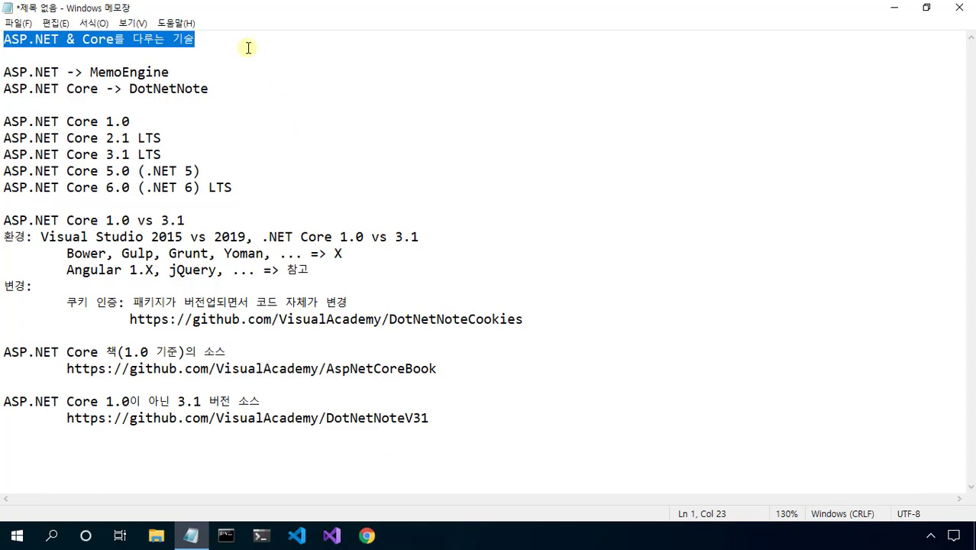
key("ctrl+s")
key("ctrl+v")
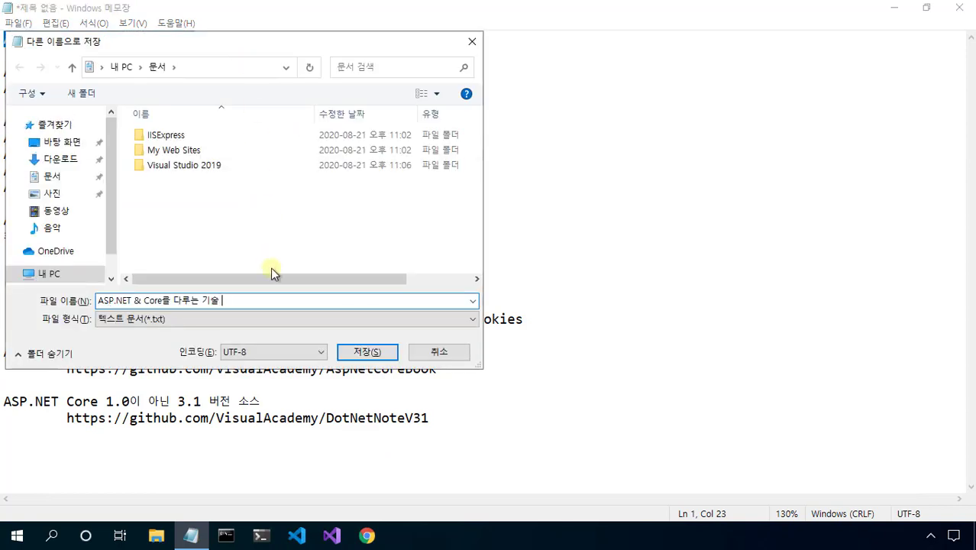
type("업데이트")
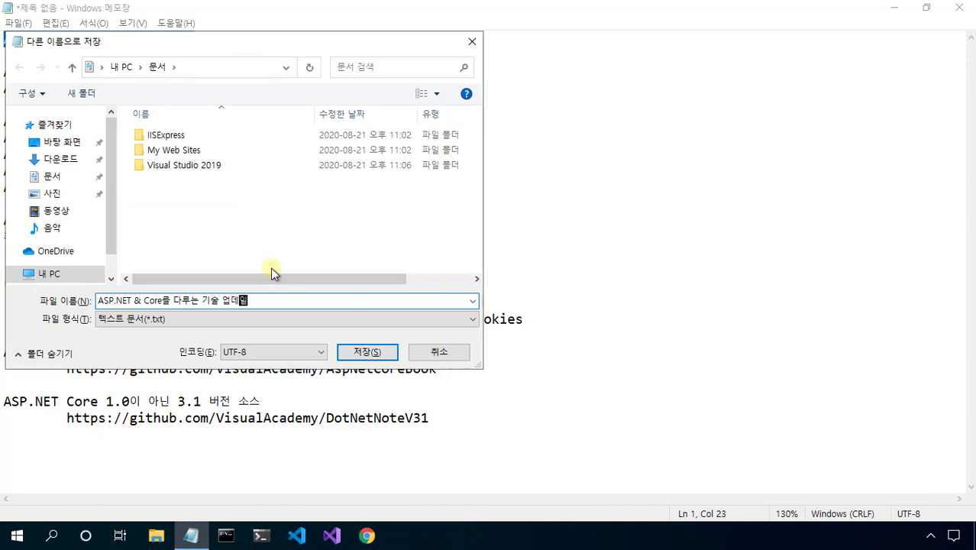
key("ctrl+Left")
type("버")
type("전 관련")
key("Return")
Place the cursor at the end of the last DotNetNoteV31 URL
left_click(229, 462)
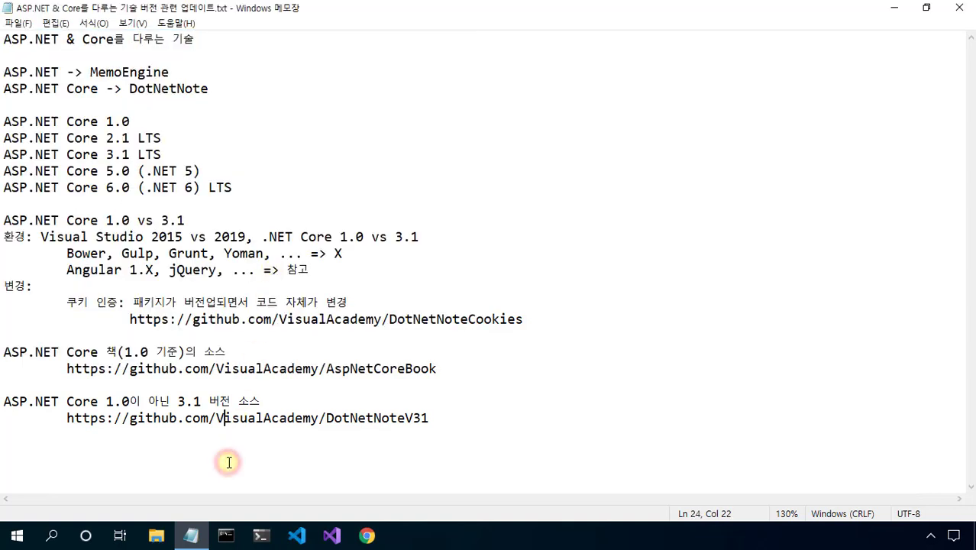
left_click(138, 453)
left_click(124, 472)
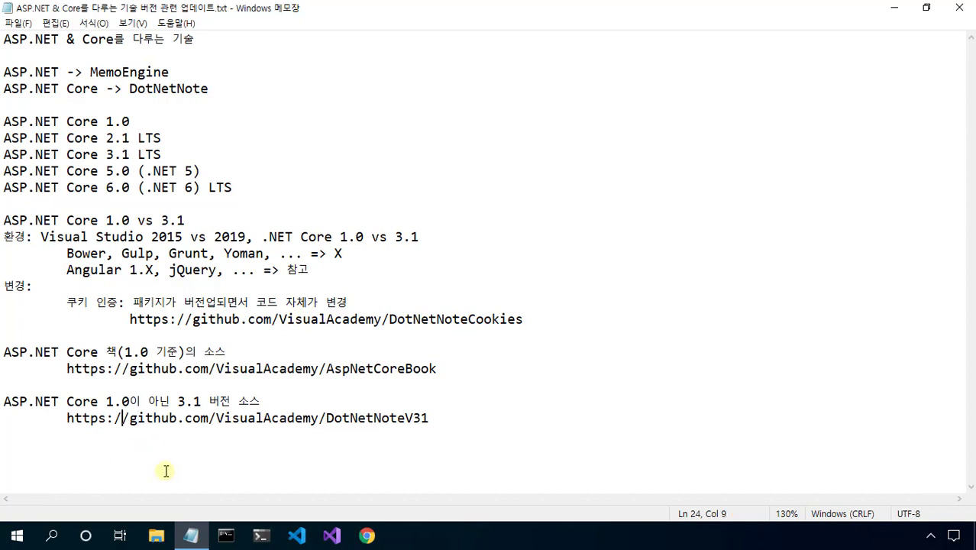
Append '데모: ASP.NET Core 파트 최신 소스 설치 및 실행 데모' after the URL and save
key("End")
key("Return")
key("Return")
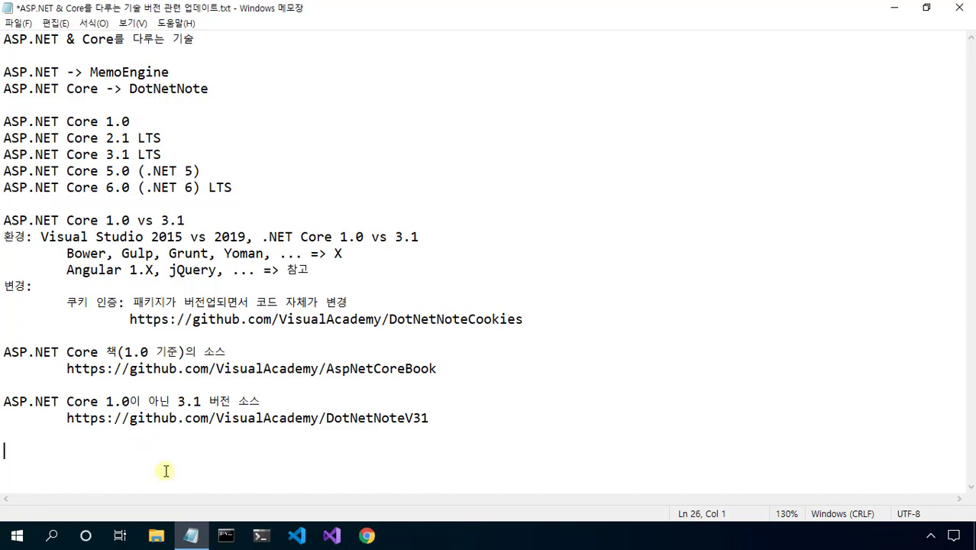
type("ep")
key("BackSpace")
key("BackSpace")
key("Hangul")
type("데모: ")
type("ASP.NET ")
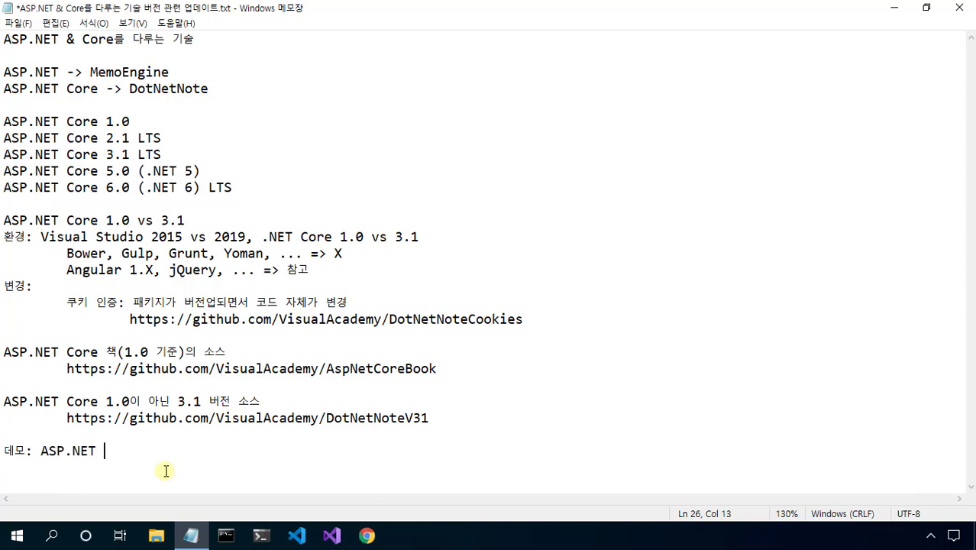
type("Core 최신")
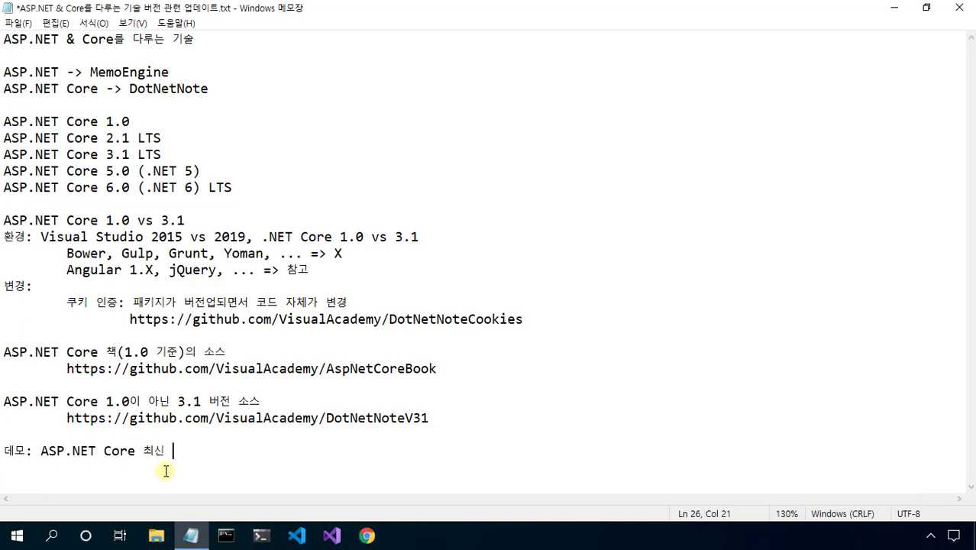
key("BackSpace")
key("BackSpace")
key("BackSpace")
type("파")
type("트 ")
type("첫최신 ")
type("소스 ")
type("설")
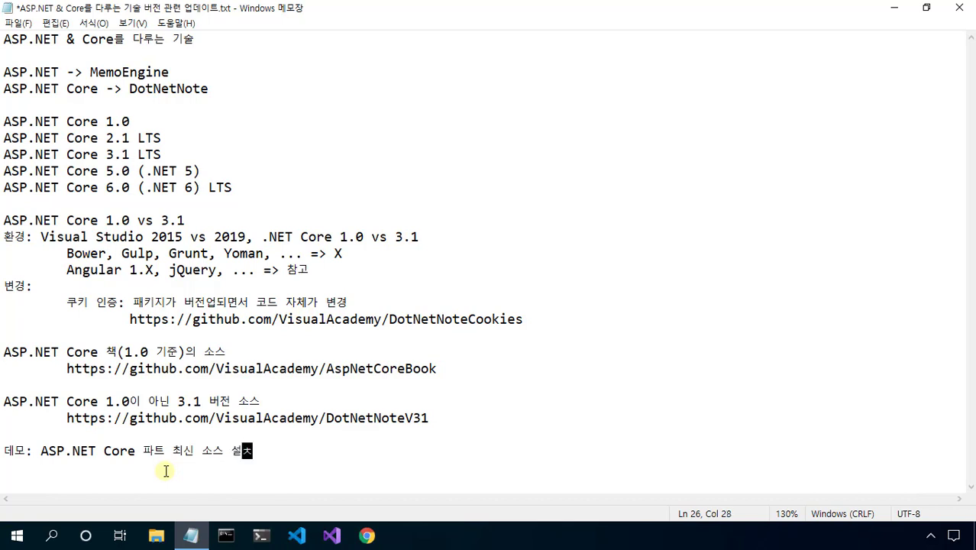
type("치 및 실해행 데")
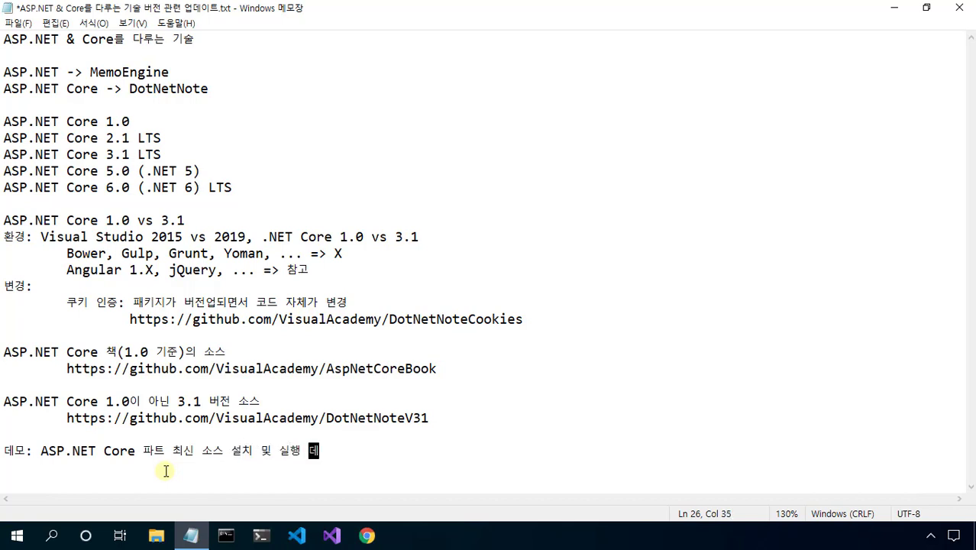
type("모")
key("Return")
key("ctrl+s")
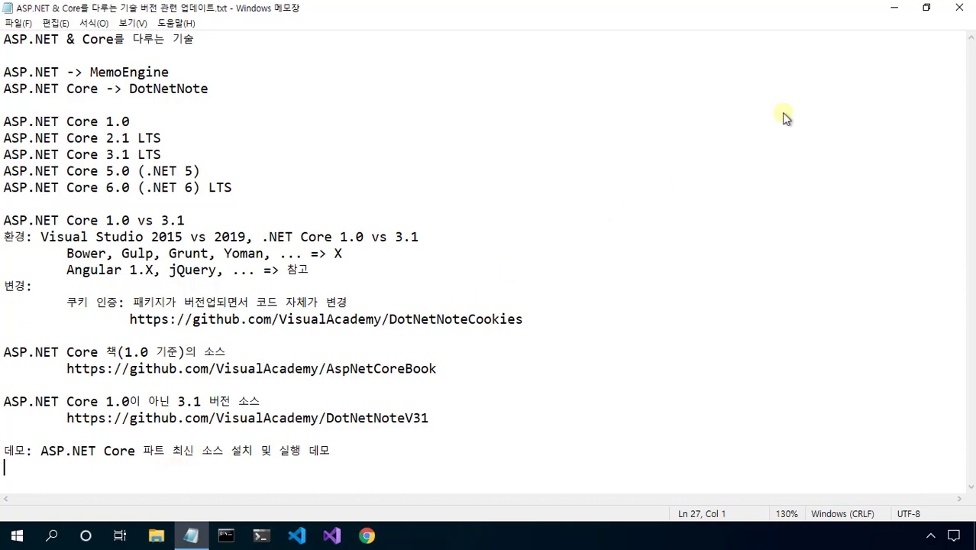
Close Notepad and open the administrator command prompt maximized with enlarged text
left_click(959, 10)
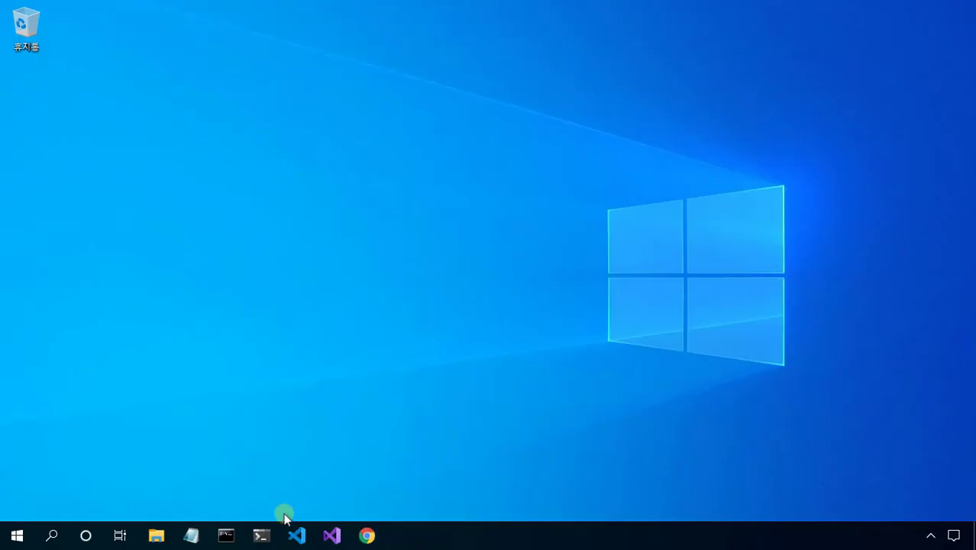
left_click(262, 535)
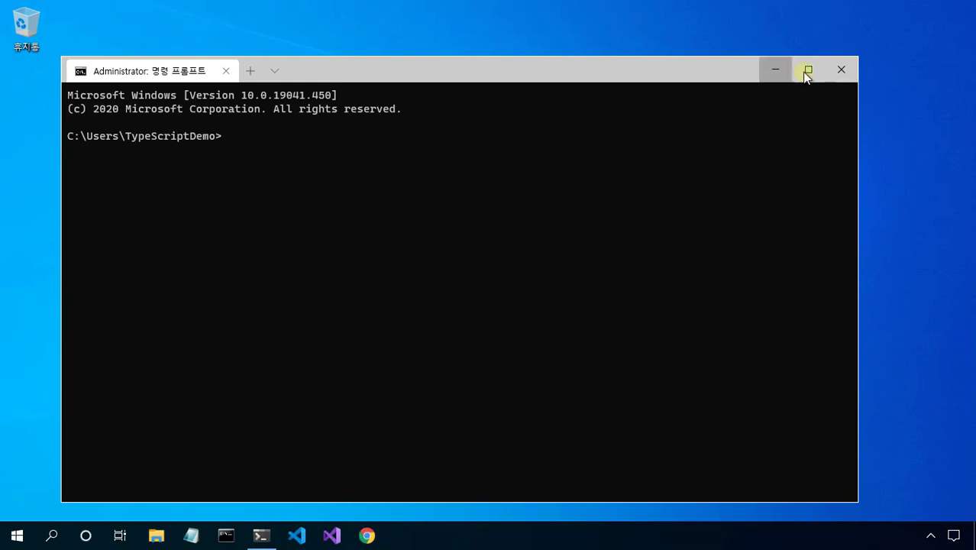
left_click(807, 70)
key("ctrl+plus")
key("ctrl+plus")
key("ctrl+plus")
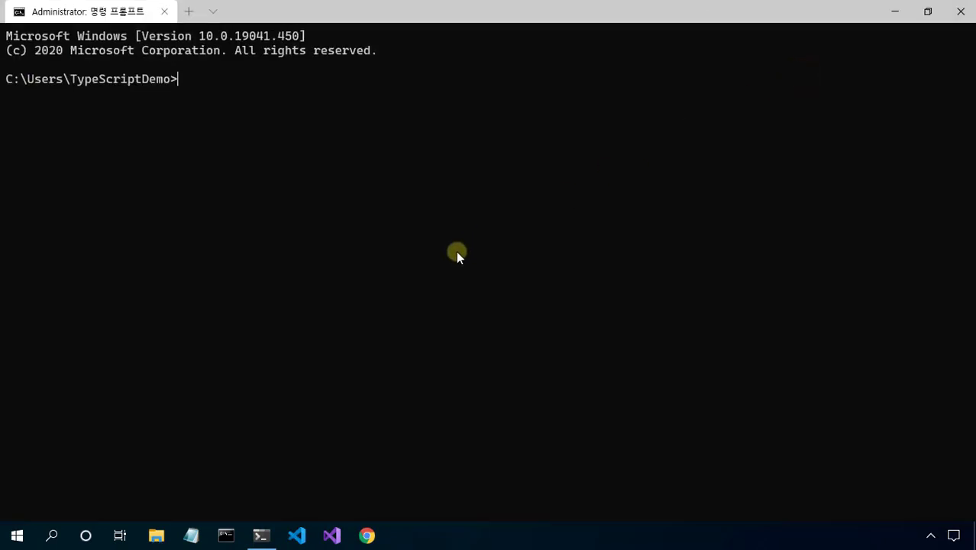
key("ctrl+plus")
key("ctrl+plus")
key("ctrl+plus")
Go to the C: root, clear the screen, create DotNetNote and move into it
type("cd")
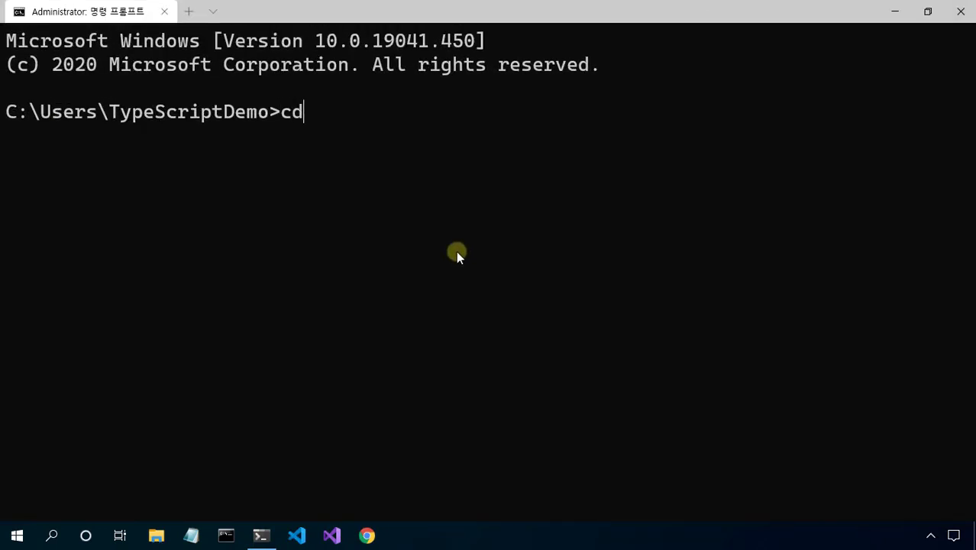
type(" \\")
key("Return")
type("cls")
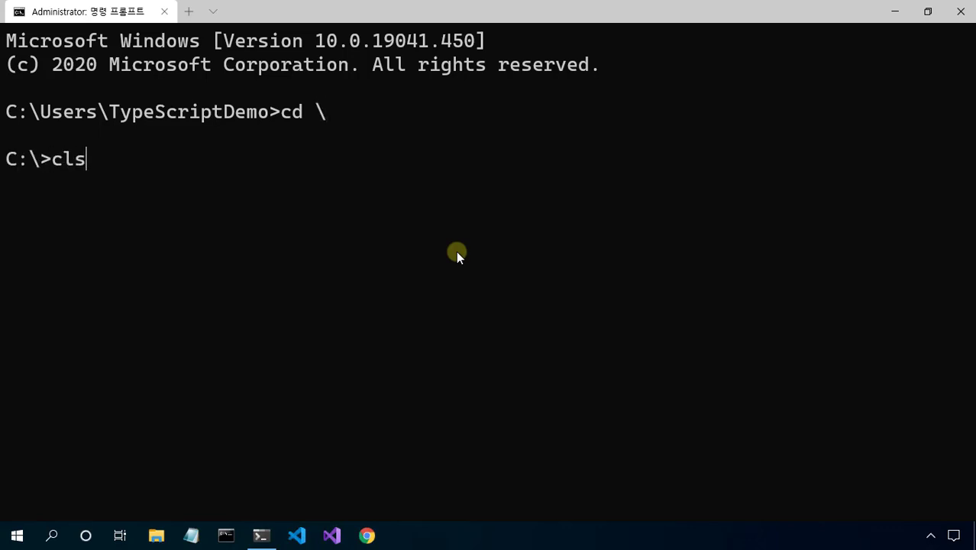
key("Return")
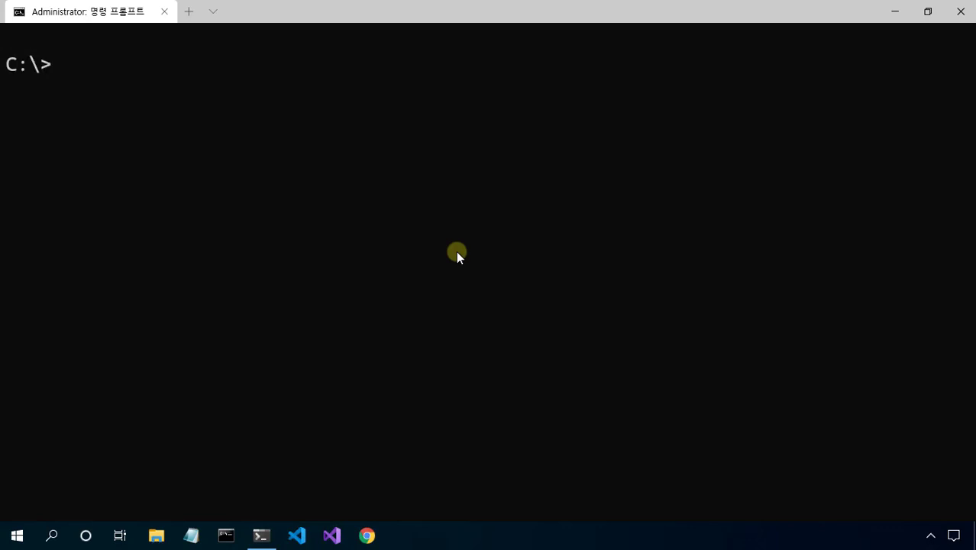
type("m")
type("d DotNe")
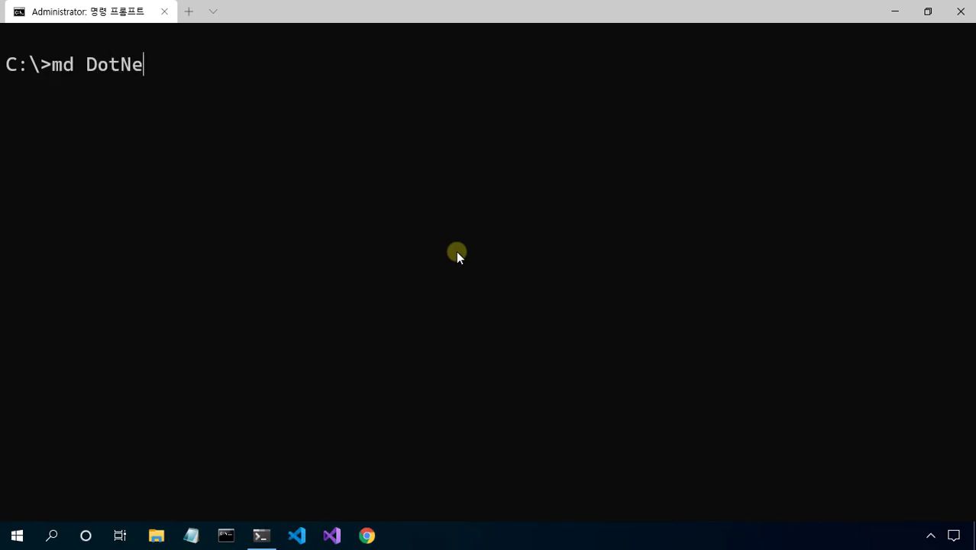
type("tNote")
key("Return")
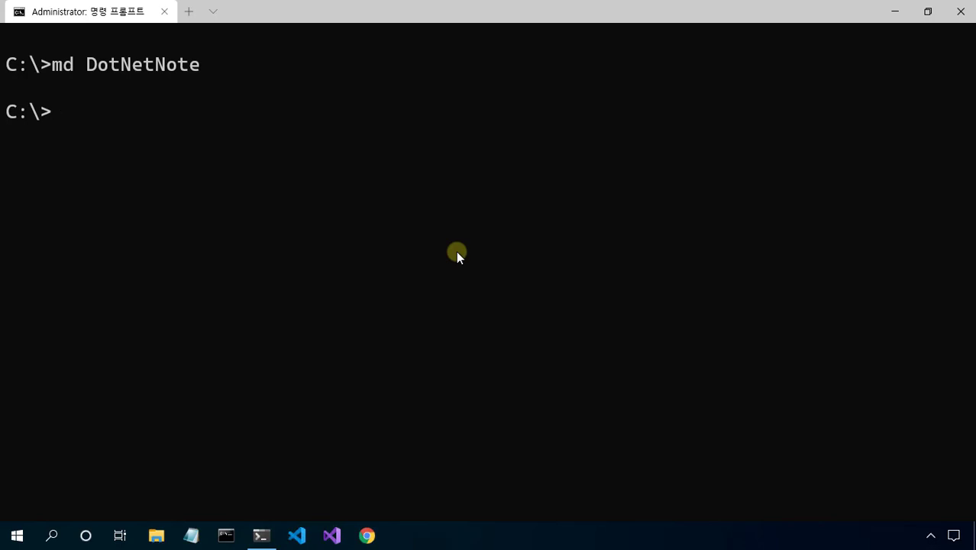
type("cd D")
type("otNetNote")
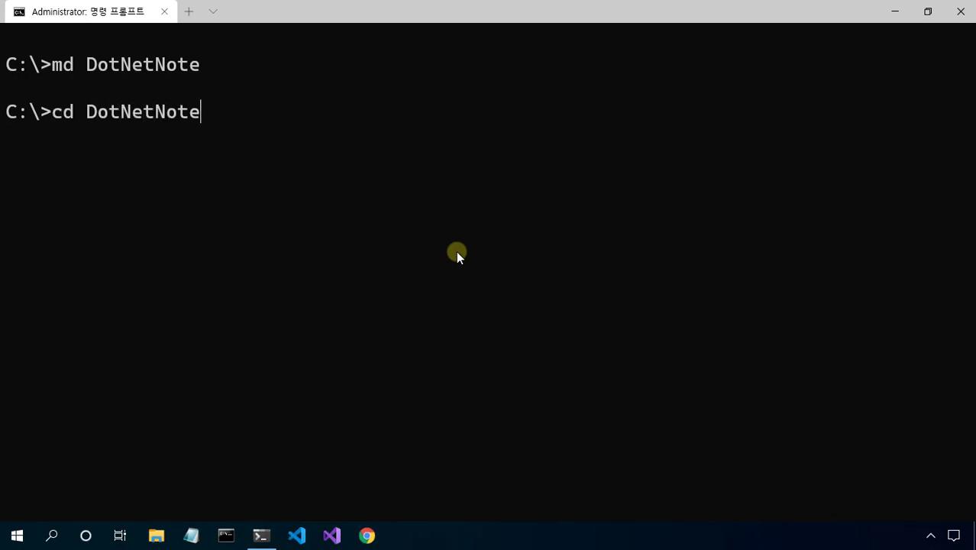
key("Return")
type("git ")
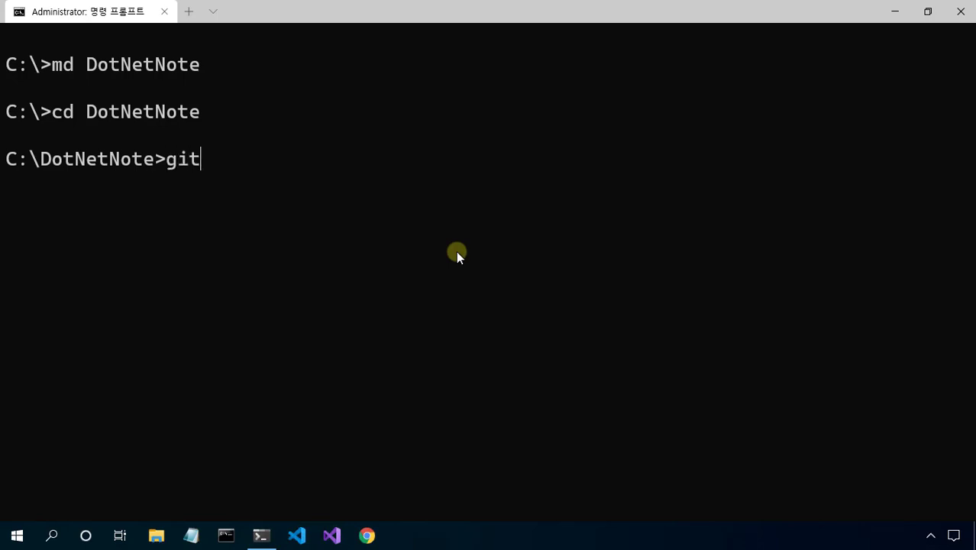
type("clone ht")
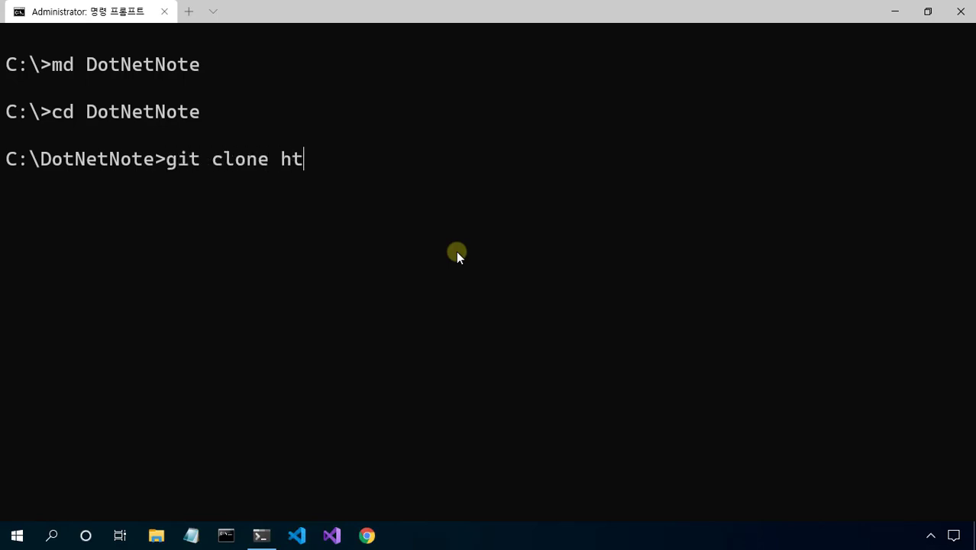
type("tps://githu")
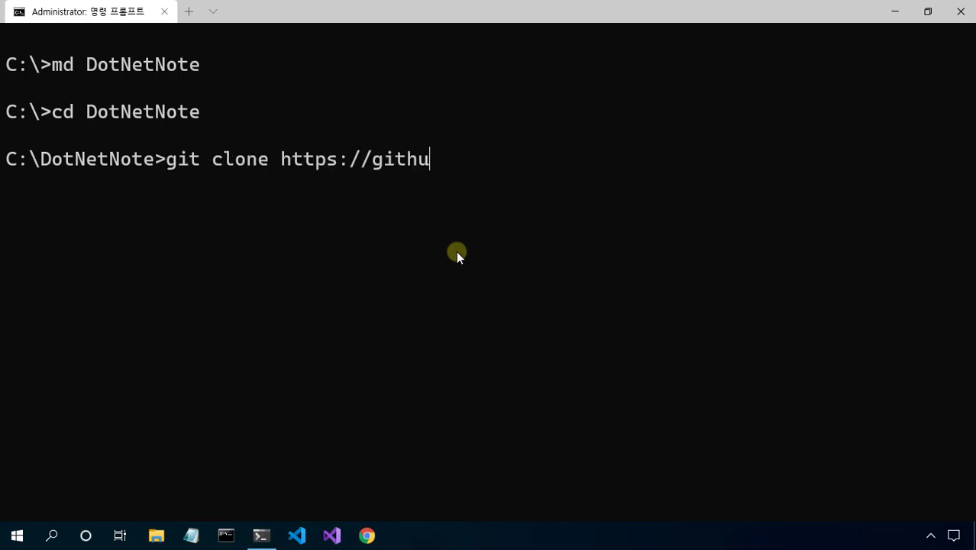
type(".b")
key("BackSpace")
key("BackSpace")
type("b.com/")
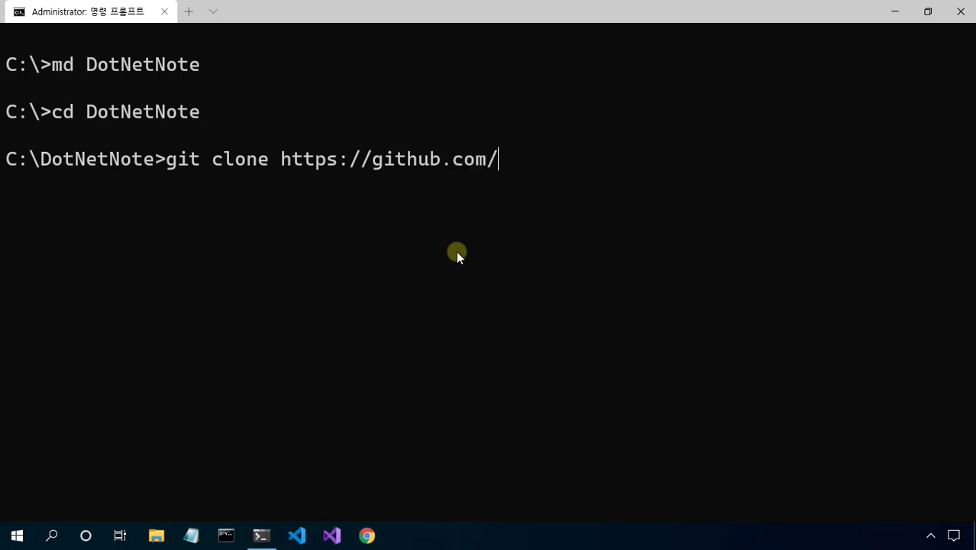
type("VisualAcademy")
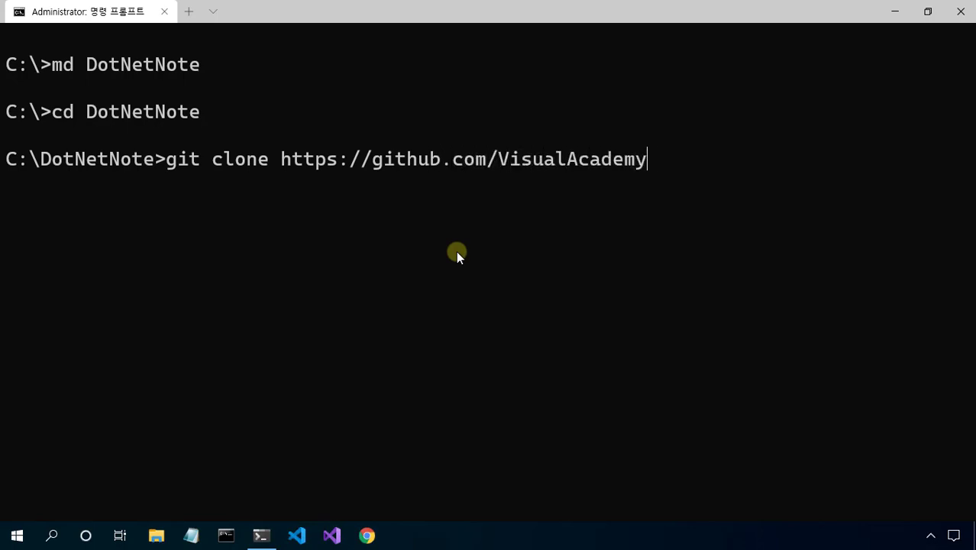
type("/DotNetN")
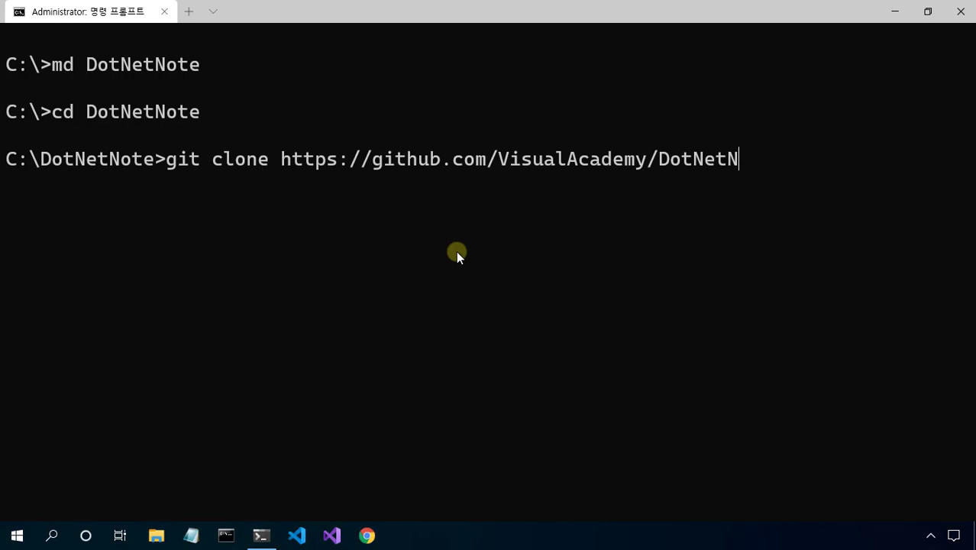
type("ote")
key("BackSpace")
key("BackSpace")
key("BackSpace")
key("BackSpace")
type("NoteV")
type("31.git")
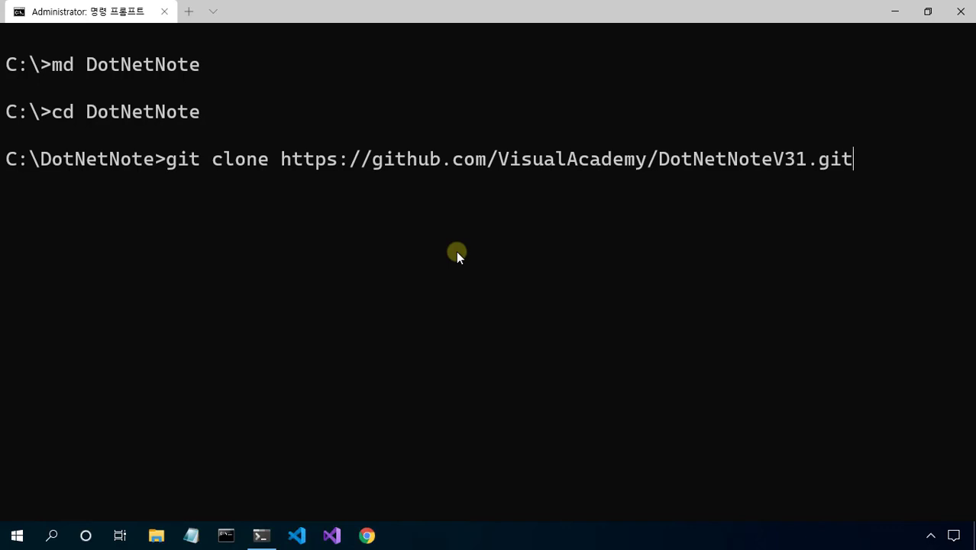
key("Return")
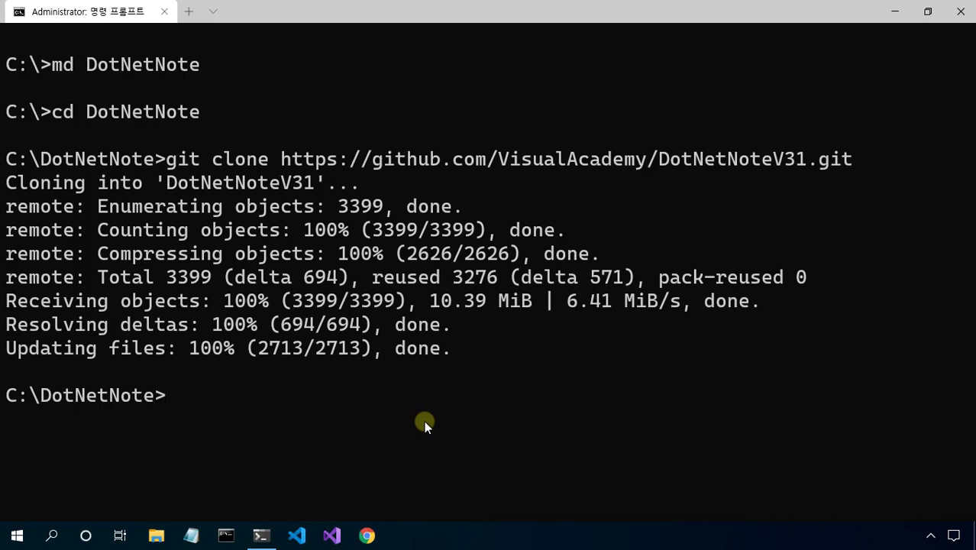
type("cd D")
Move into DotNetNoteV31\DotNetNote and list its contents with dir
key("Tab")
key("Return")
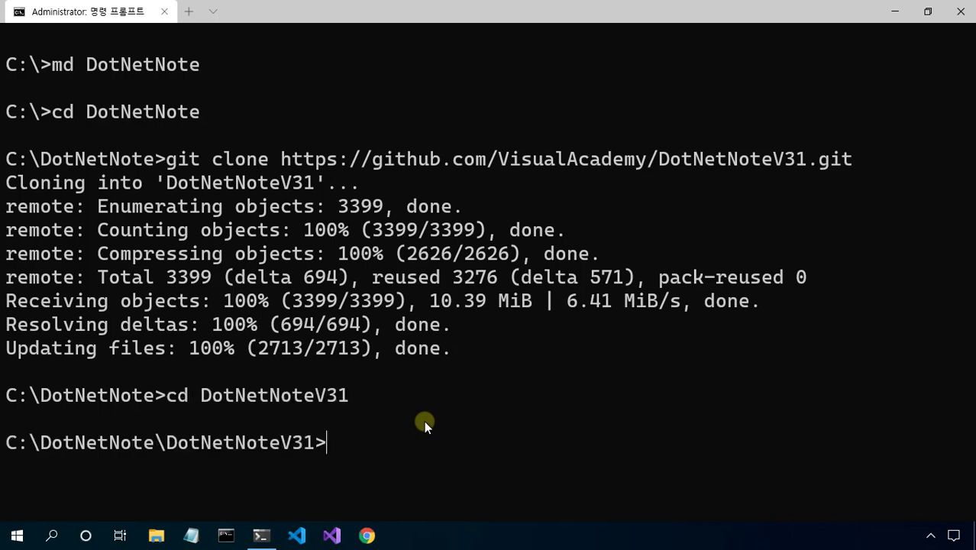
type("cd D")
type("o")
key("Tab")
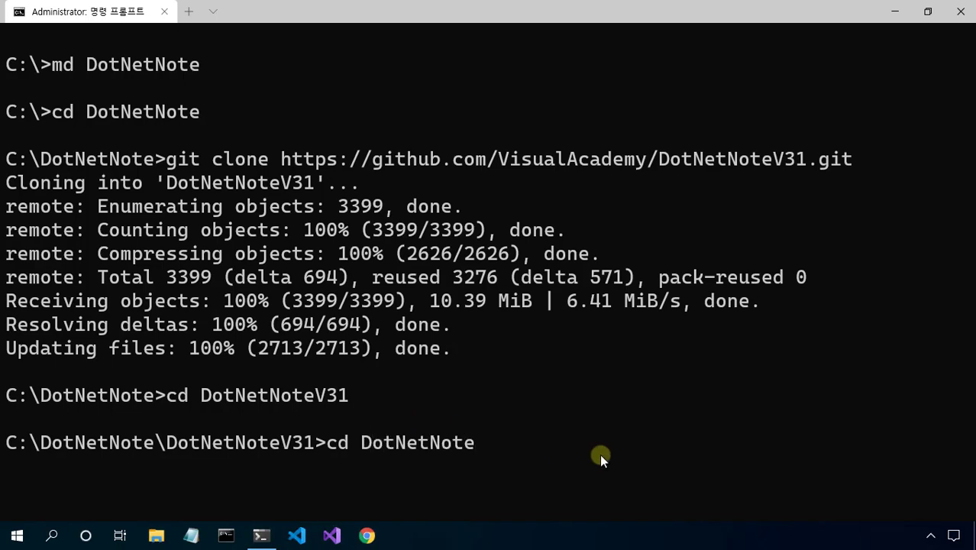
key("Return")
type("dir")
key("Return")
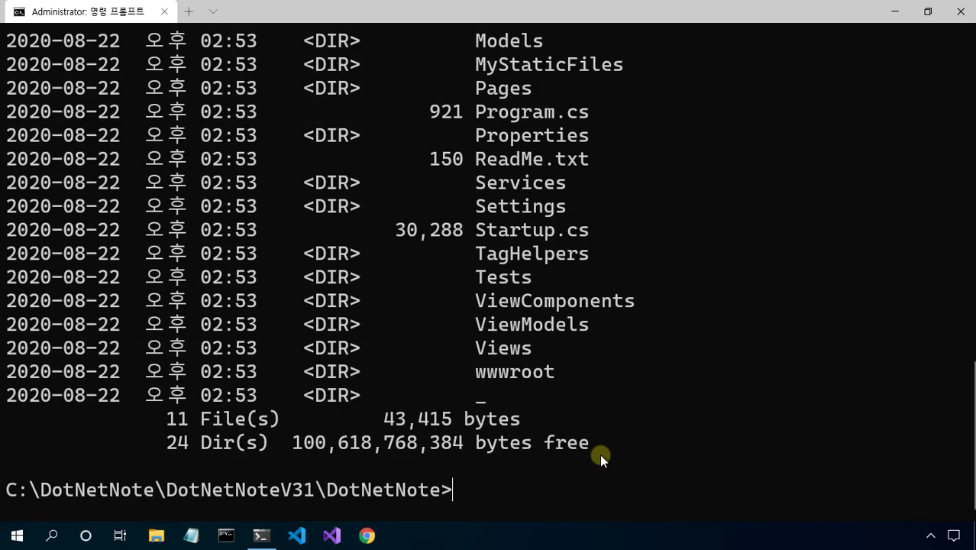
scroll(599, 454, "up", 1)
scroll(599, 454, "up", 3)
scroll(599, 453, "up", 4)
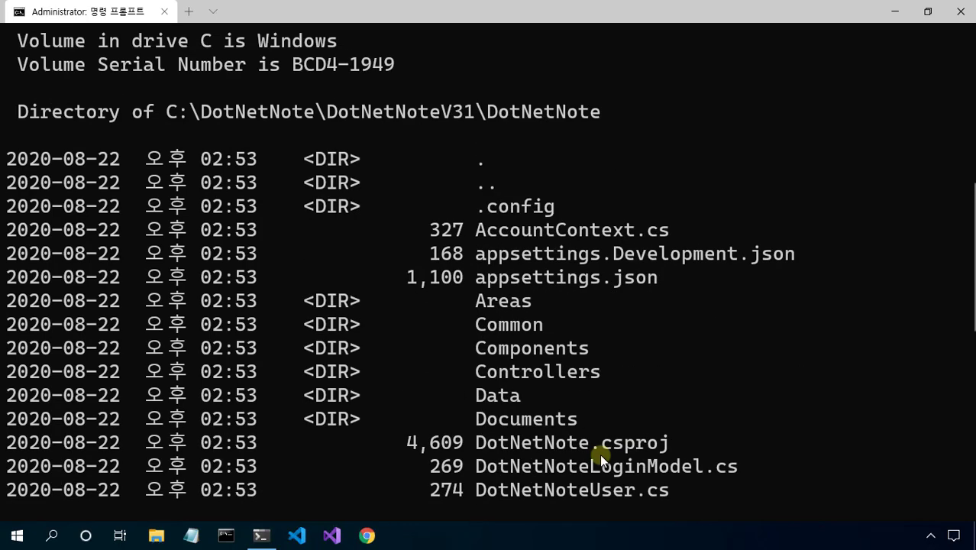
Go back up to DotNetNoteV31 and list its contents
type("cd")
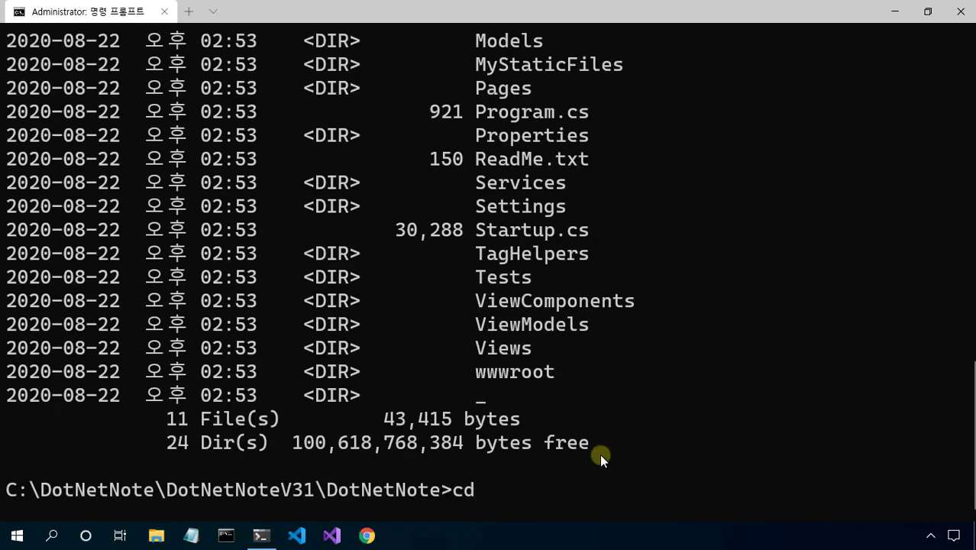
type(" ..")
key("Return")
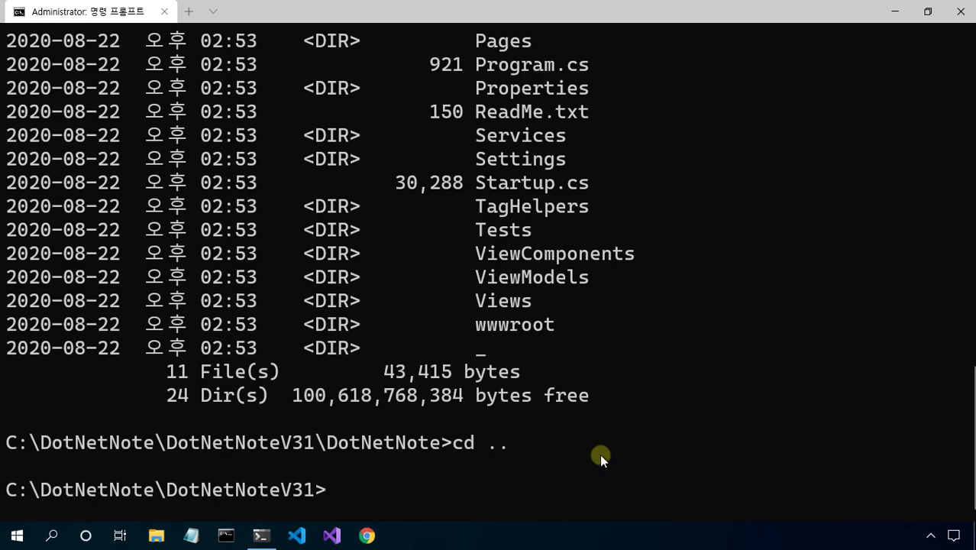
type("dir")
key("Return")
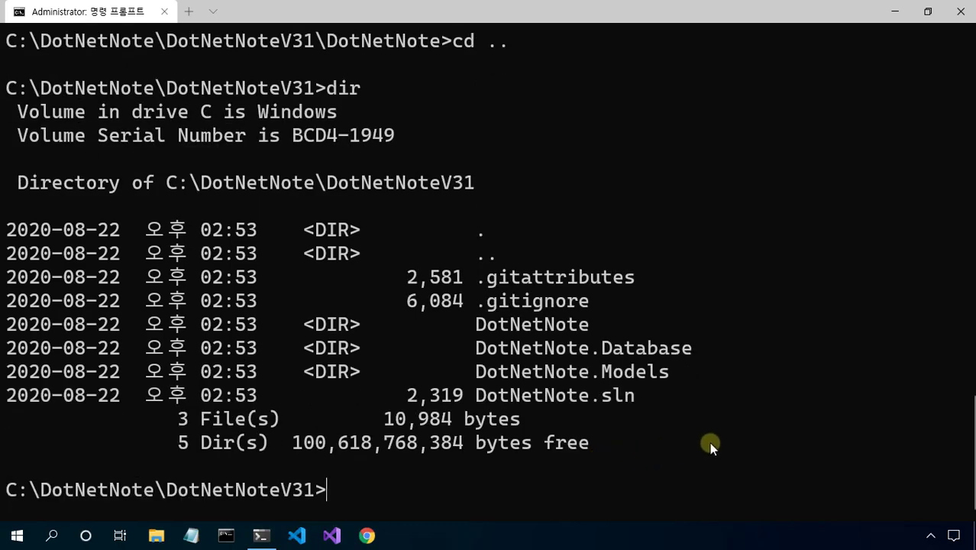
Launch DotNetNote.sln with the start command
type("start")
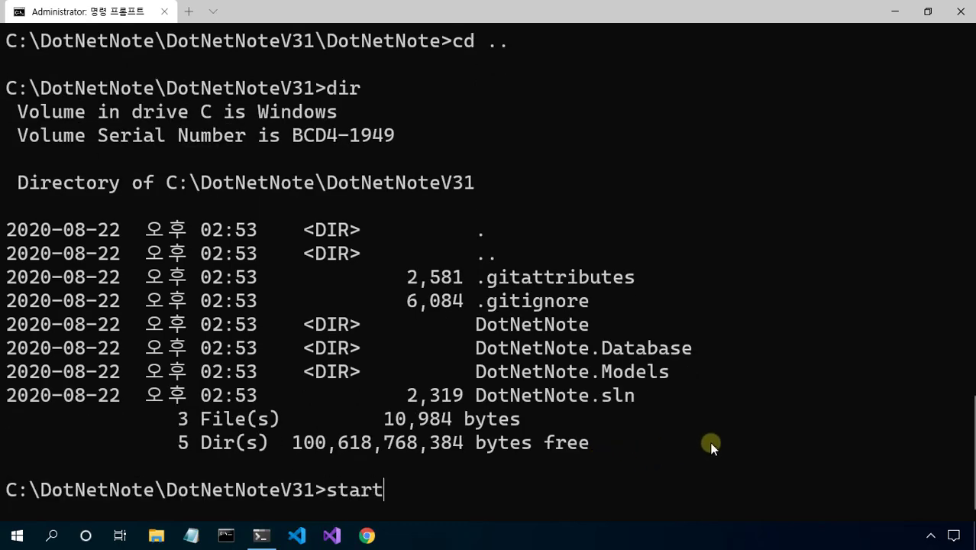
type(" D")
key("Tab")
type(".s")
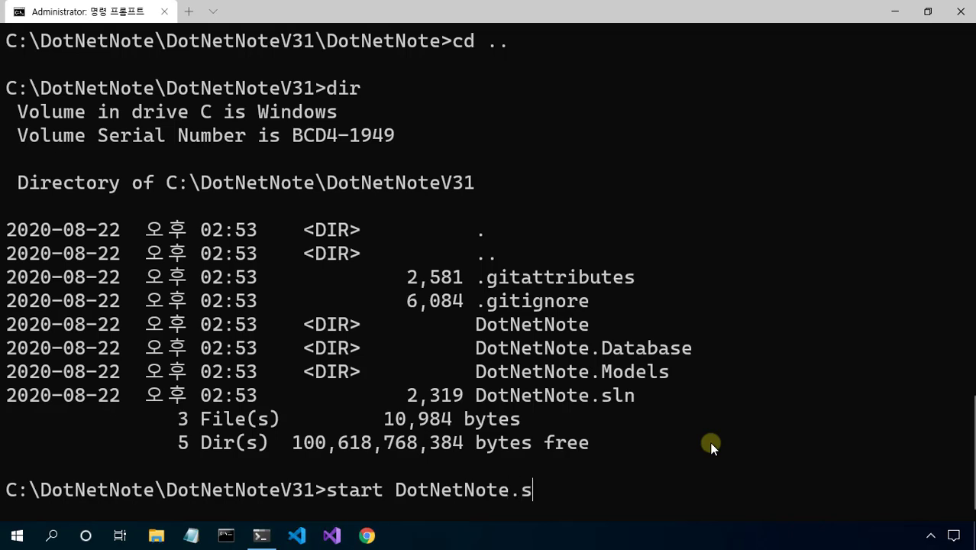
key("Tab")
key("Return")
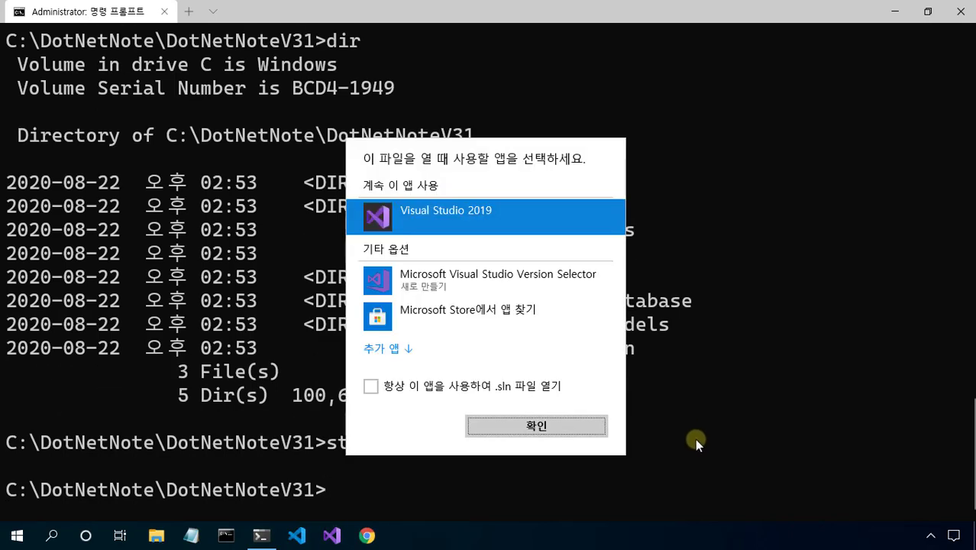
Open DotNetNote.sln in Visual Studio 2019, always using it for .sln files
left_click(495, 390)
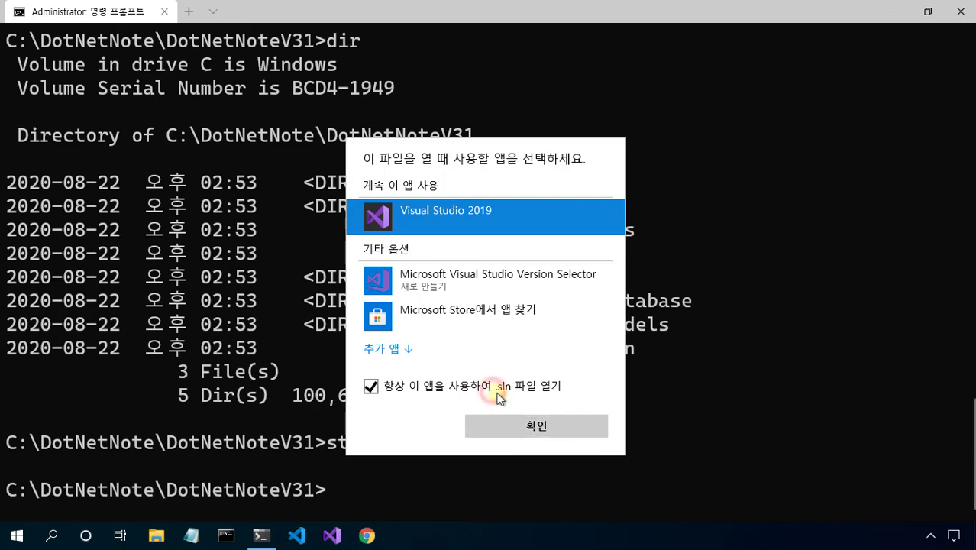
left_click(571, 428)
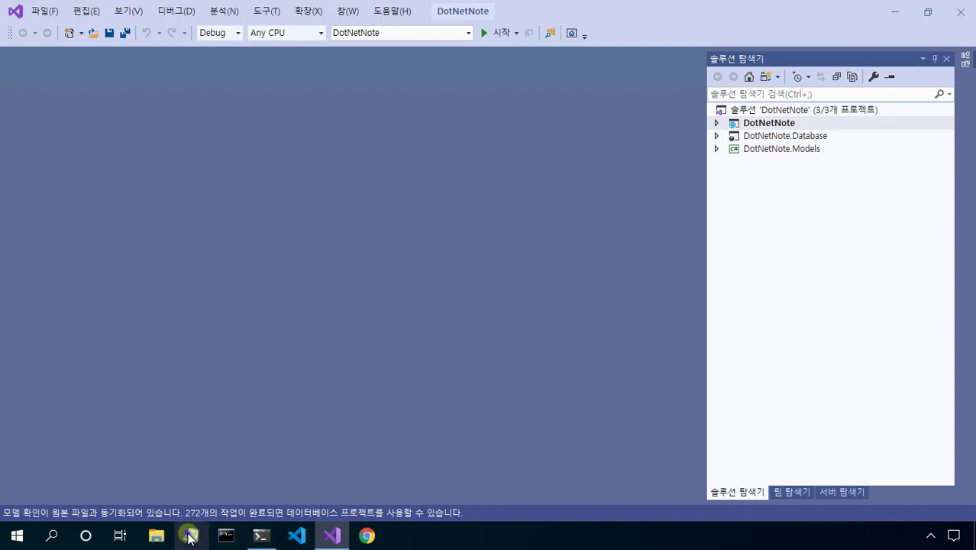
right_click(190, 537)
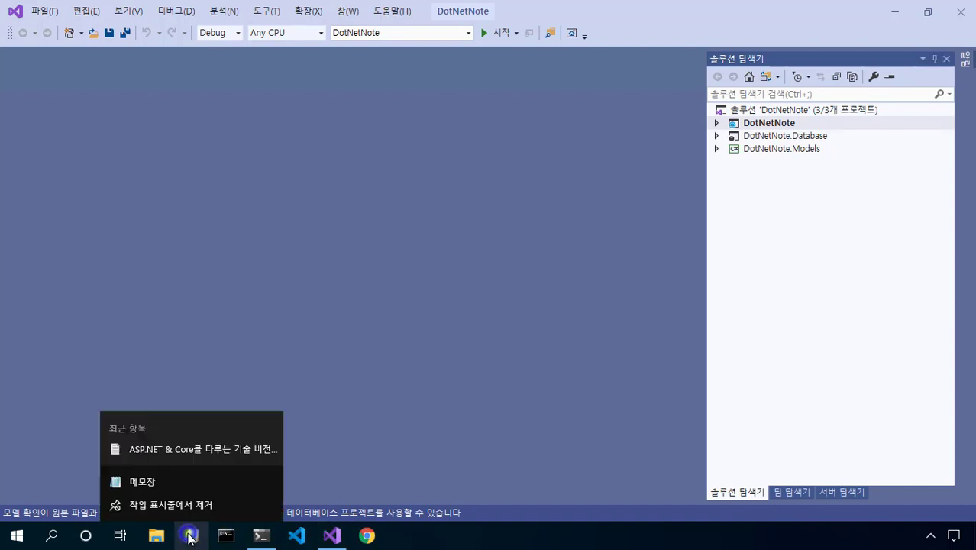
left_click(205, 448)
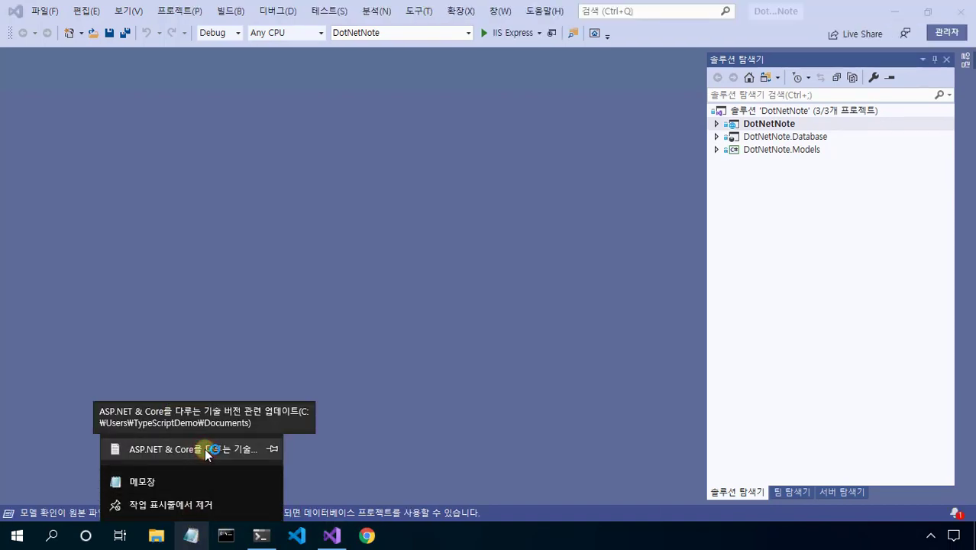
left_click(444, 294)
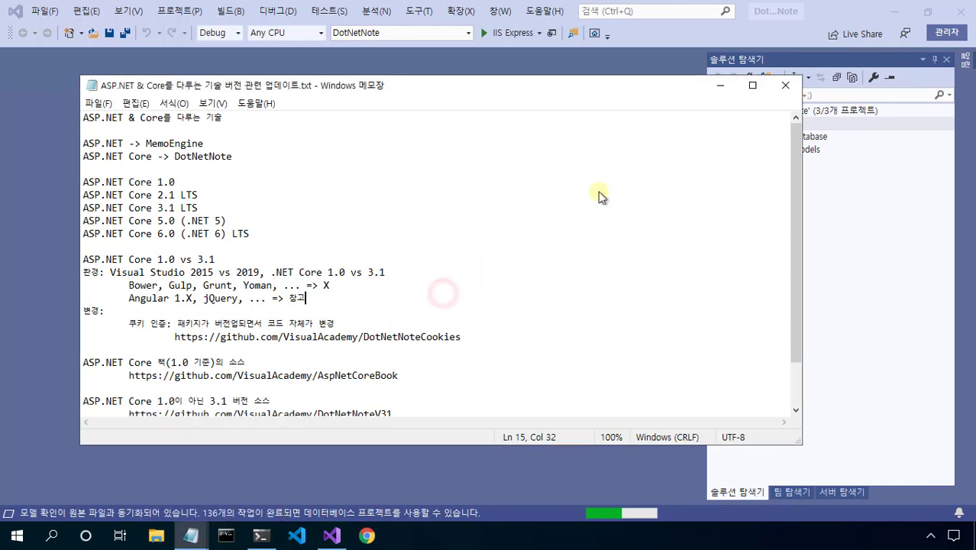
left_click(752, 85)
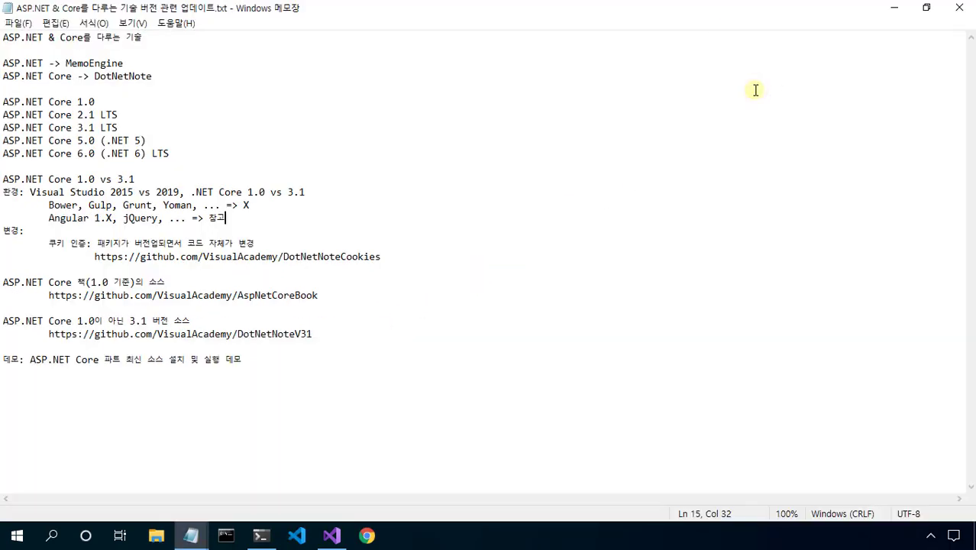
left_click(430, 253)
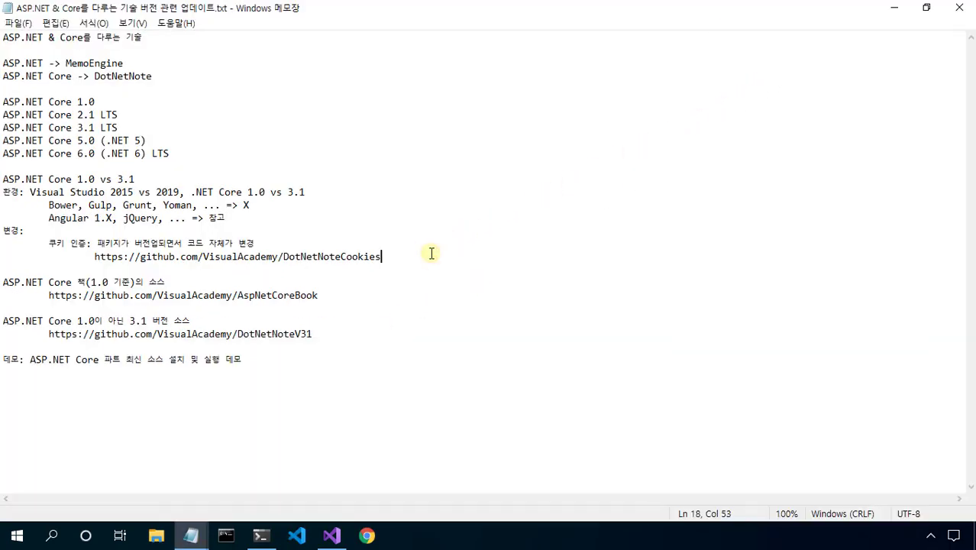
left_click(400, 258)
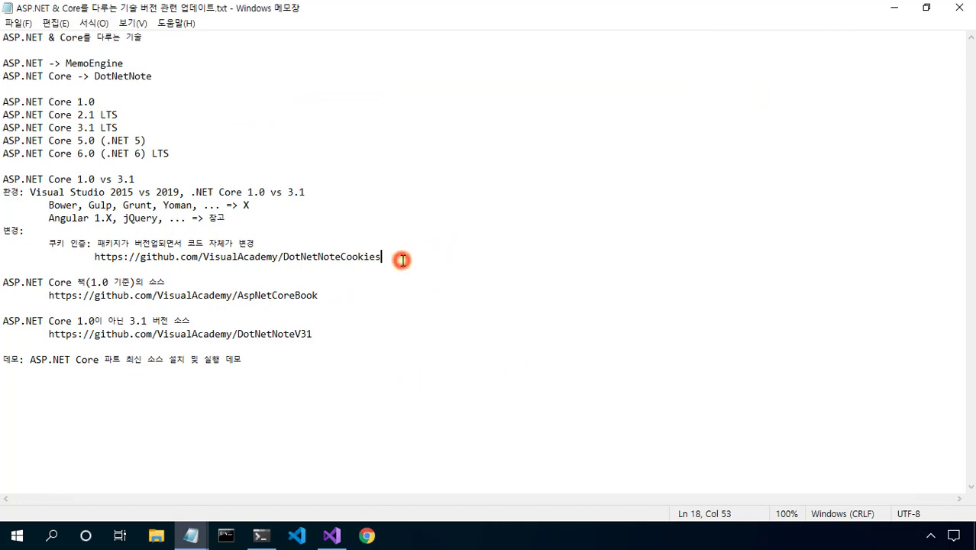
left_click(959, 9)
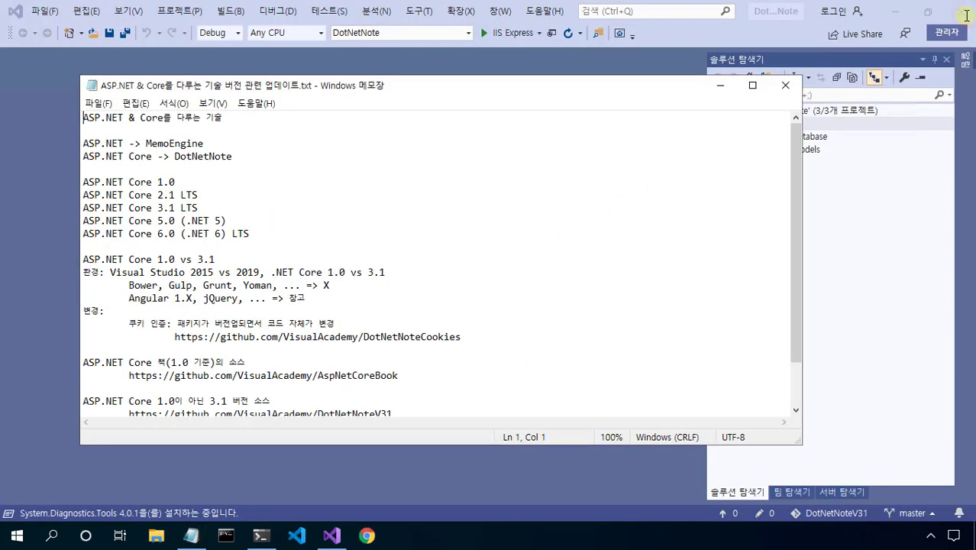
left_click(785, 84)
Browse the DotNetNote project and its dependencies in Solution Explorer, then collapse it again
left_click(619, 242)
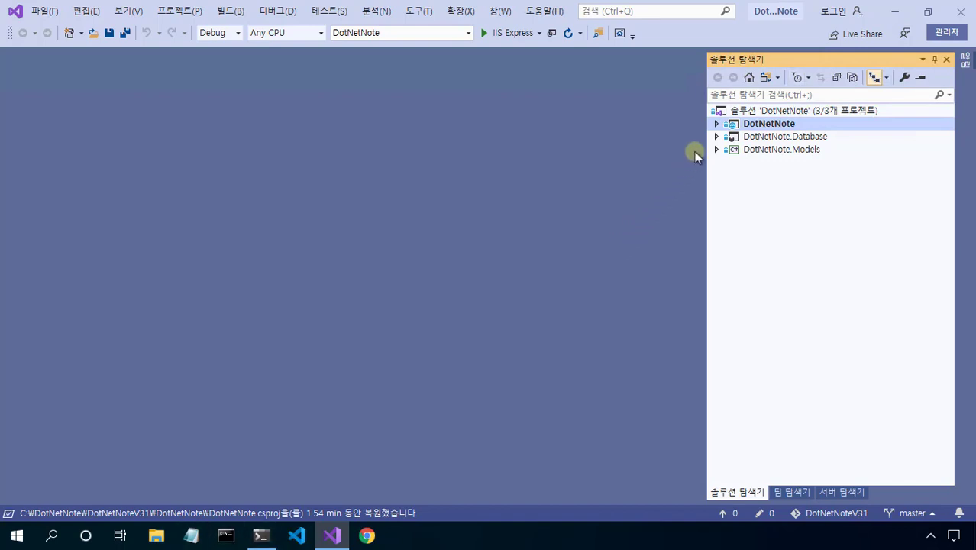
left_click(717, 125)
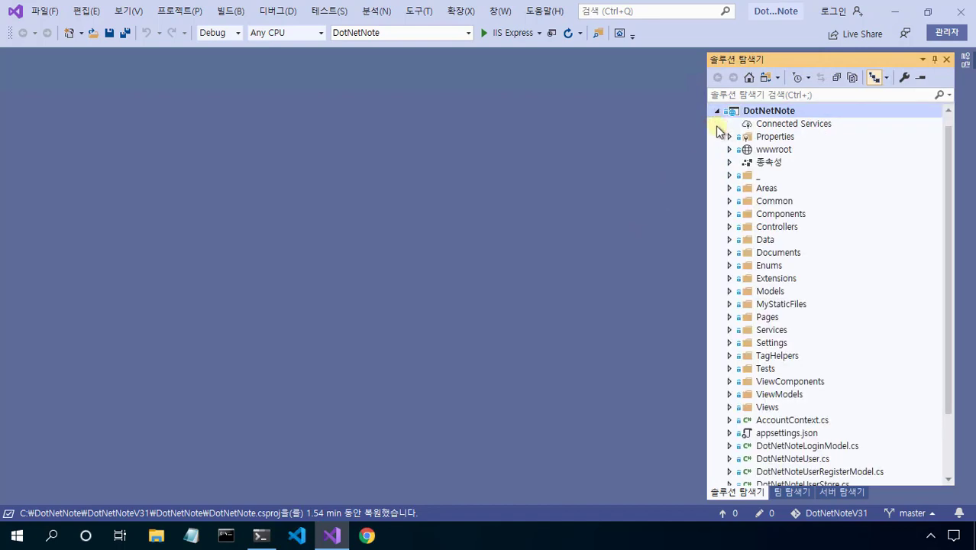
left_click(729, 163)
left_click(730, 163)
left_click(716, 111)
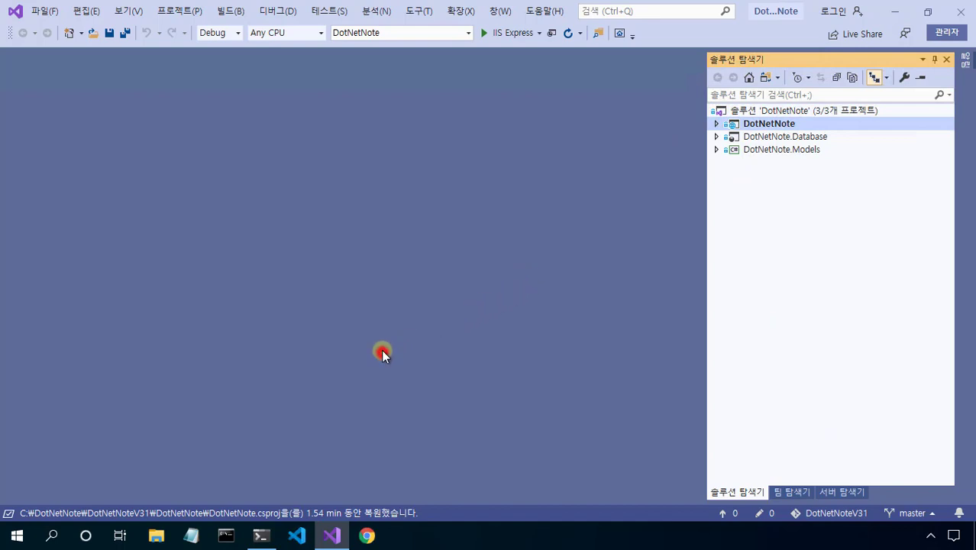
Rebuild the entire DotNetNote solution from its context menu
left_click(788, 111)
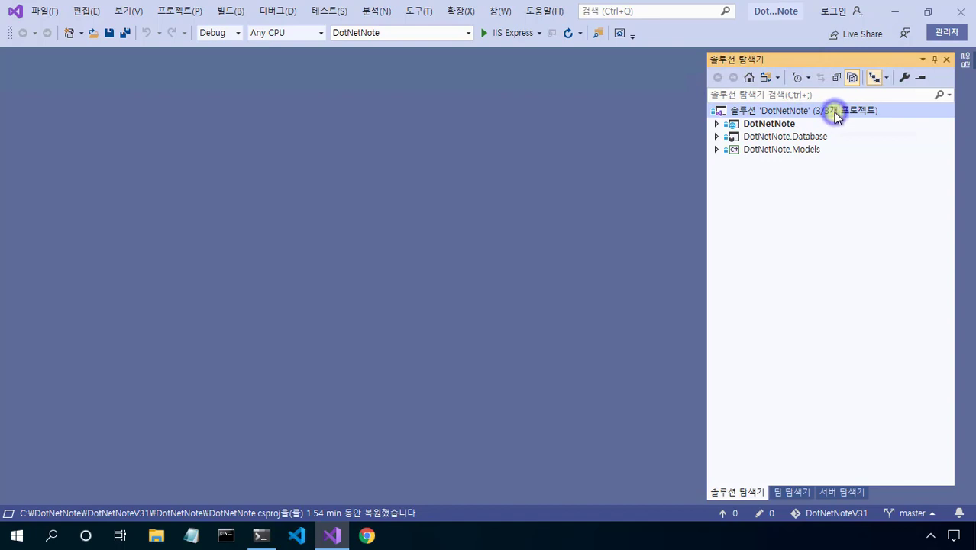
right_click(836, 113)
left_click(865, 137)
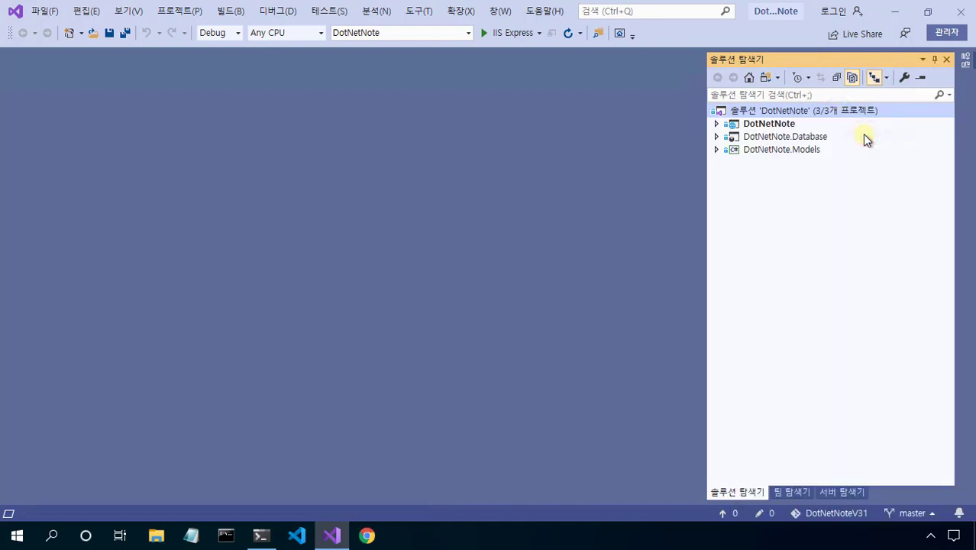
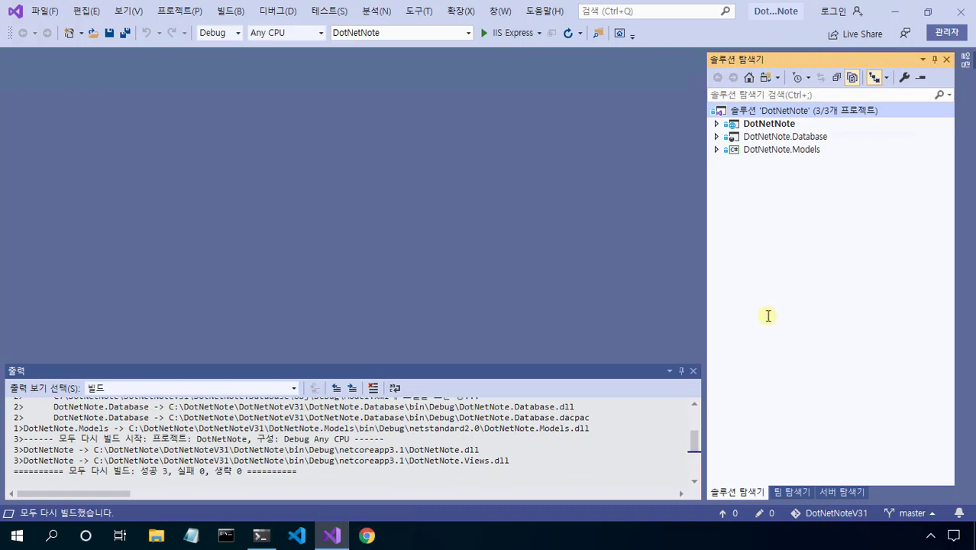
Close the build Output window and select DotNetNote.Database as the startup project
left_click(326, 475)
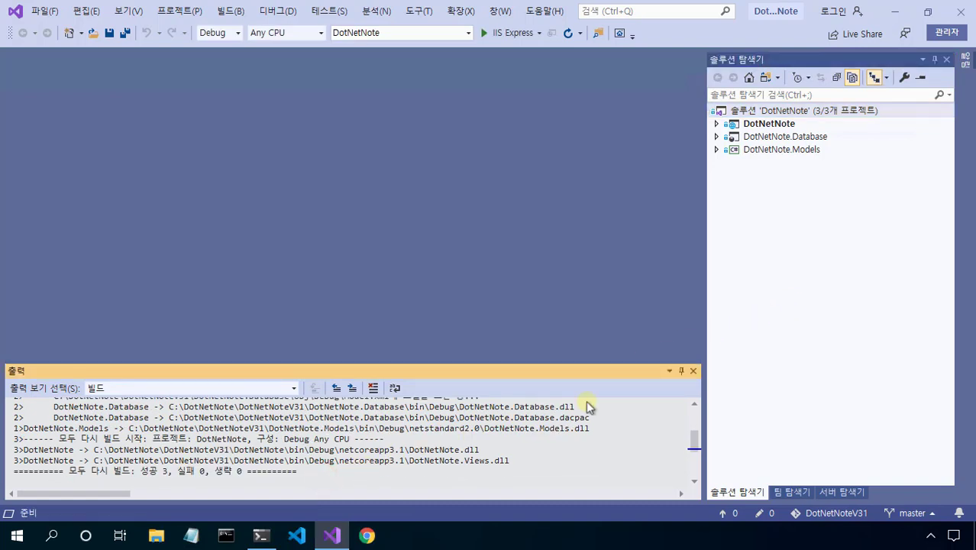
left_click(693, 370)
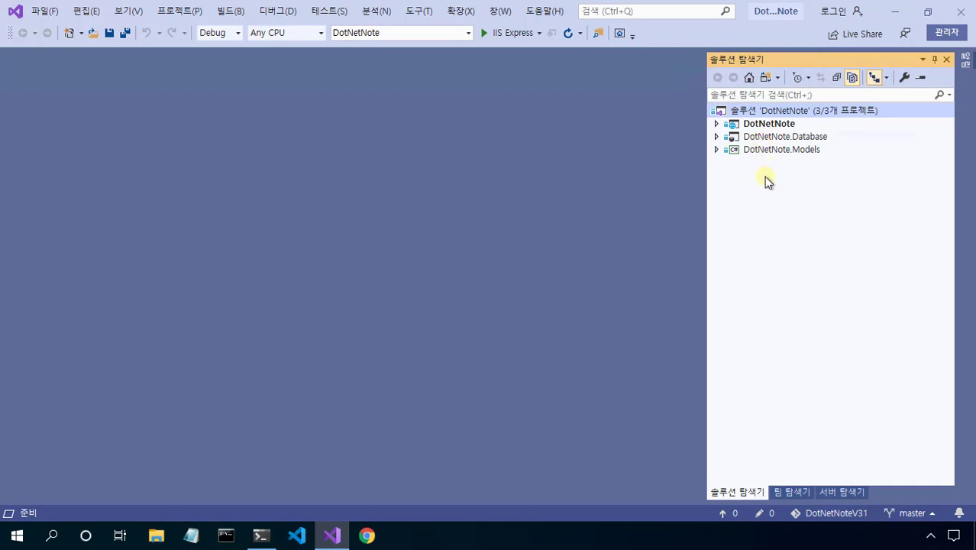
left_click(821, 136)
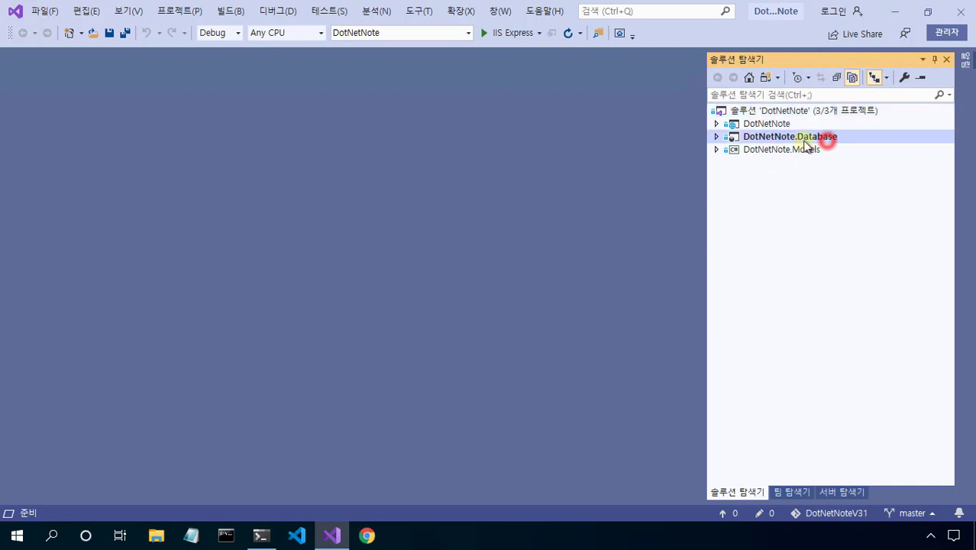
left_click(721, 142)
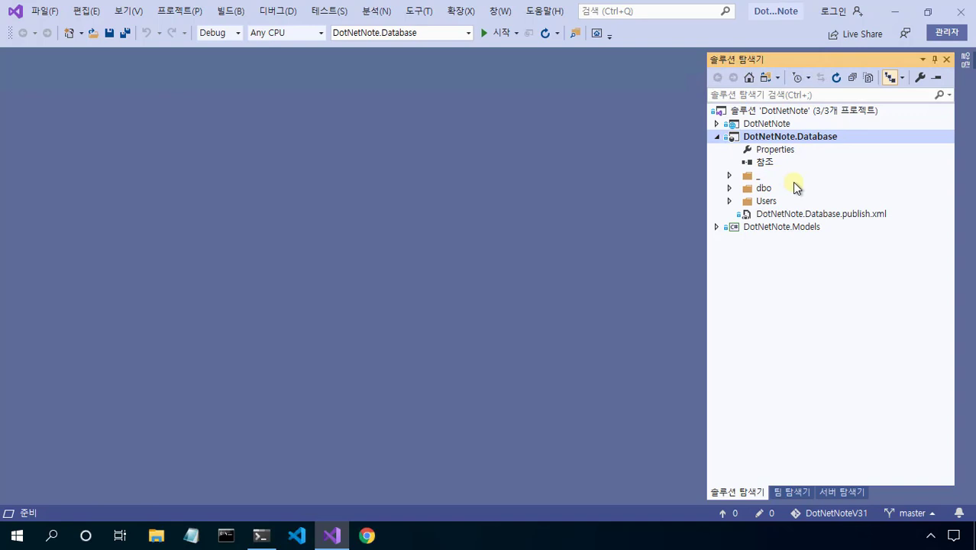
left_click(716, 136)
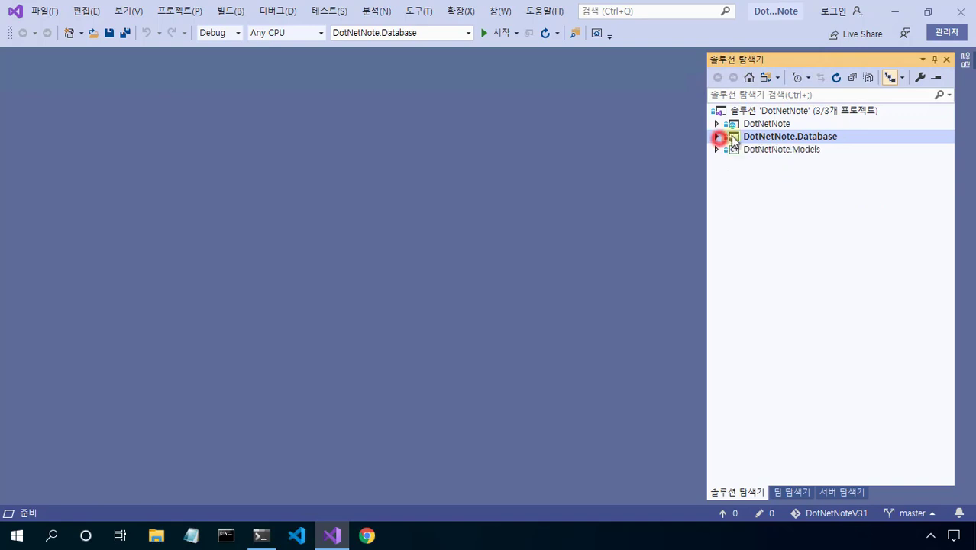
left_click(789, 125)
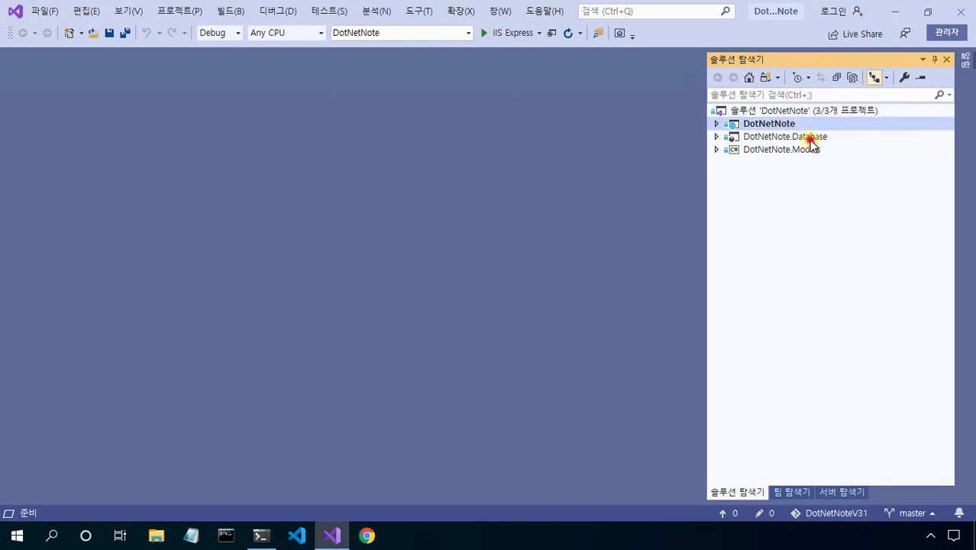
left_click(805, 137)
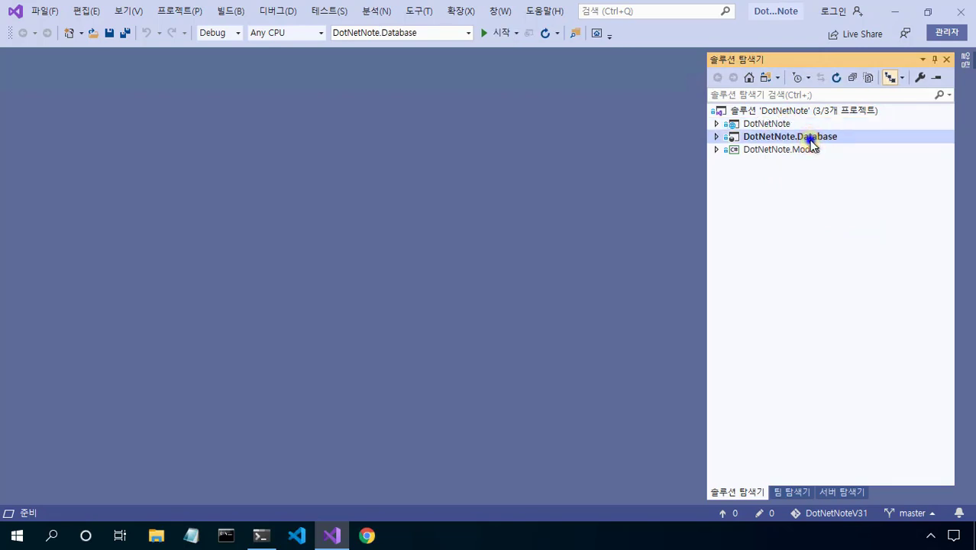
Start publishing DotNetNote.Database and set its target server to (localdb)\MSSQLLocalDB
right_click(811, 140)
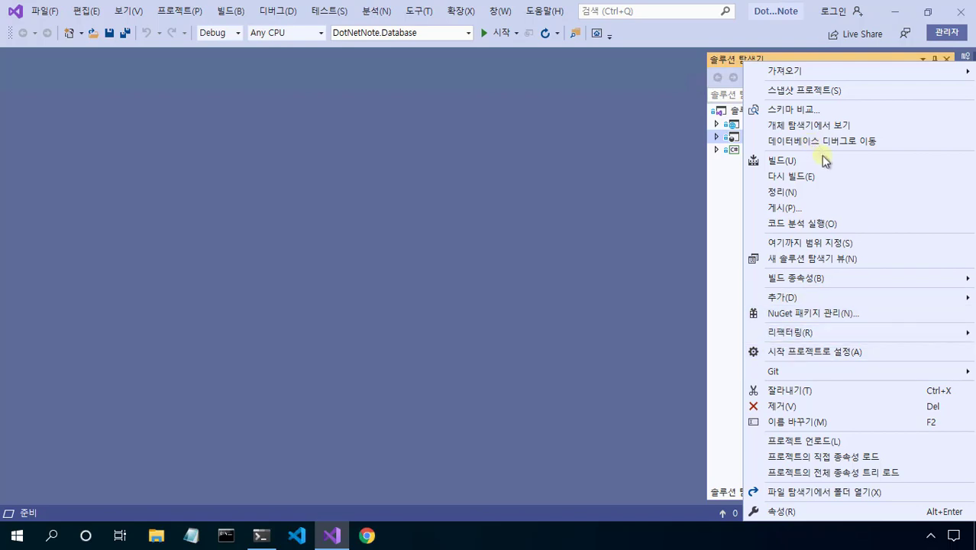
left_click(864, 208)
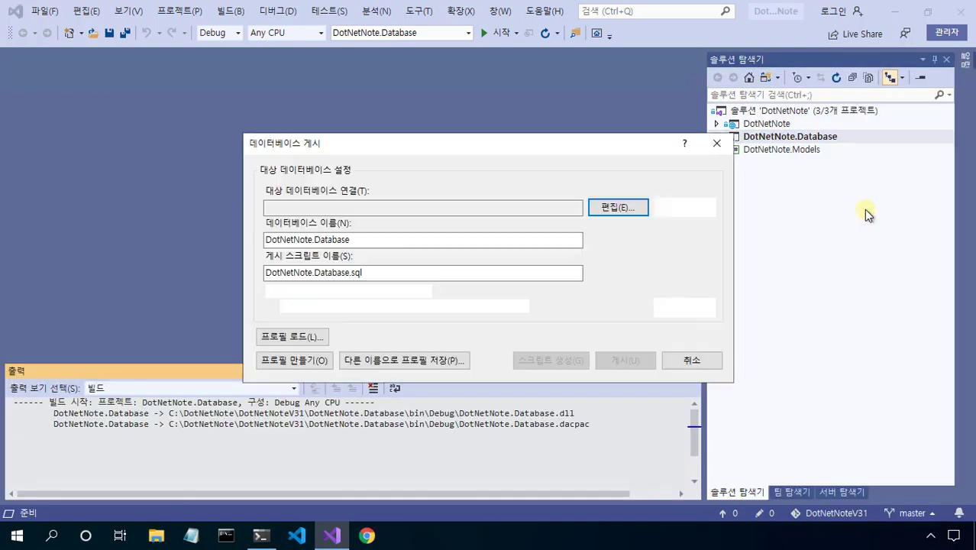
left_click(641, 218)
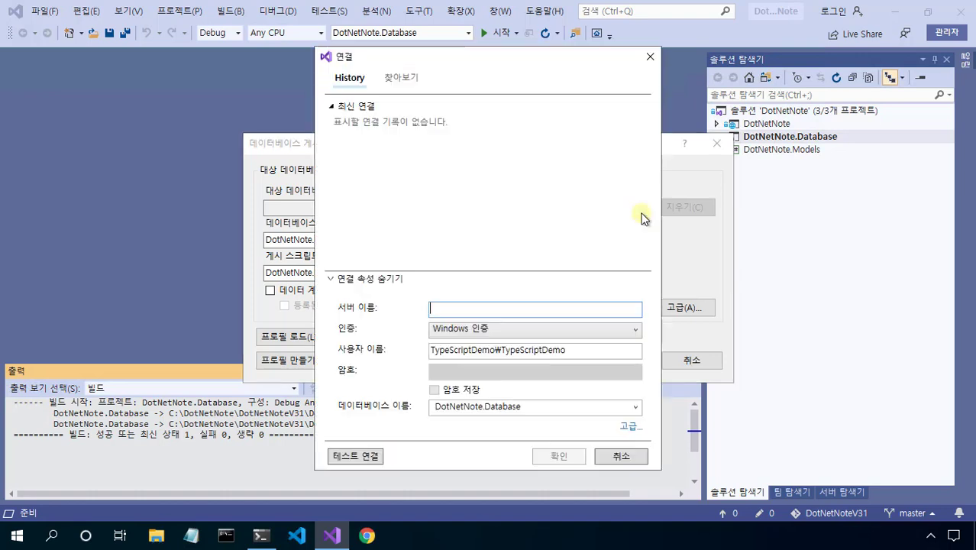
left_click(413, 82)
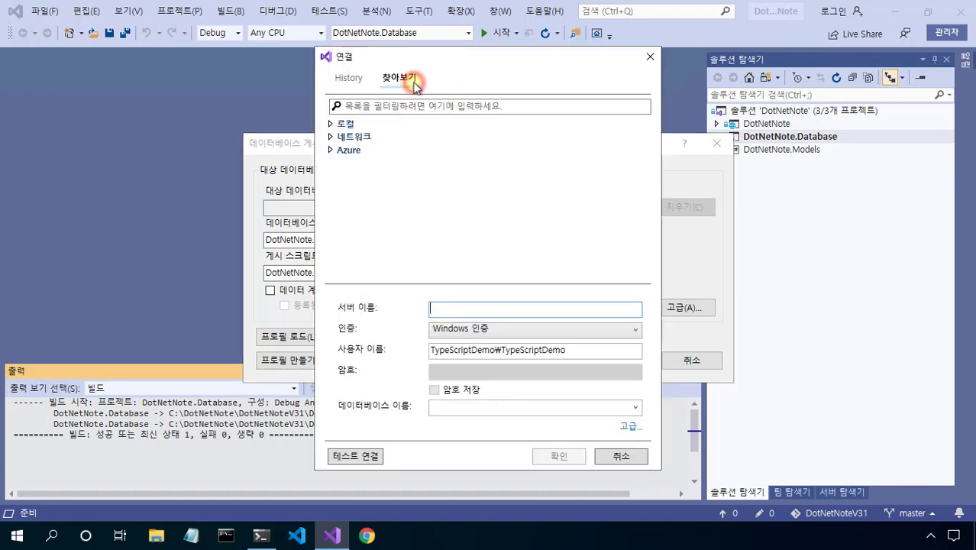
left_click(331, 124)
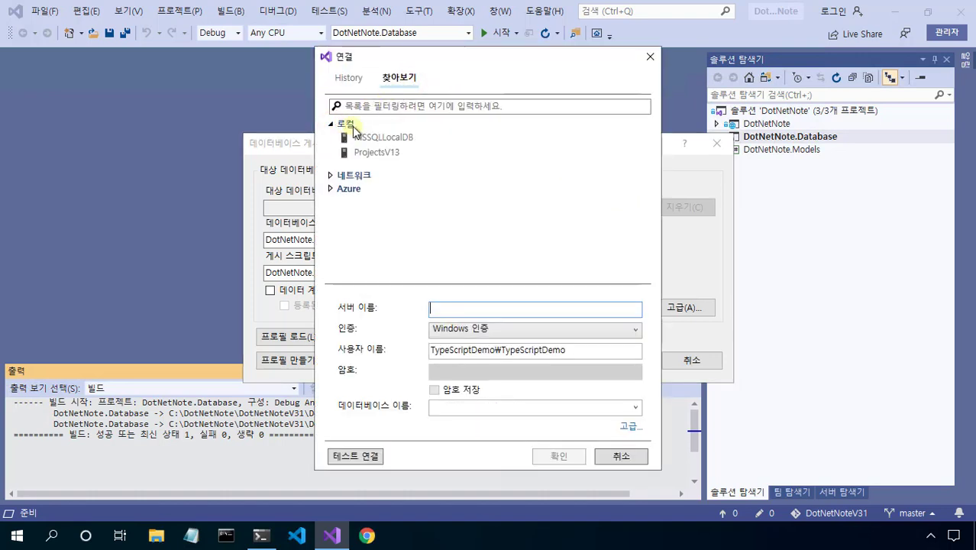
left_click(423, 140)
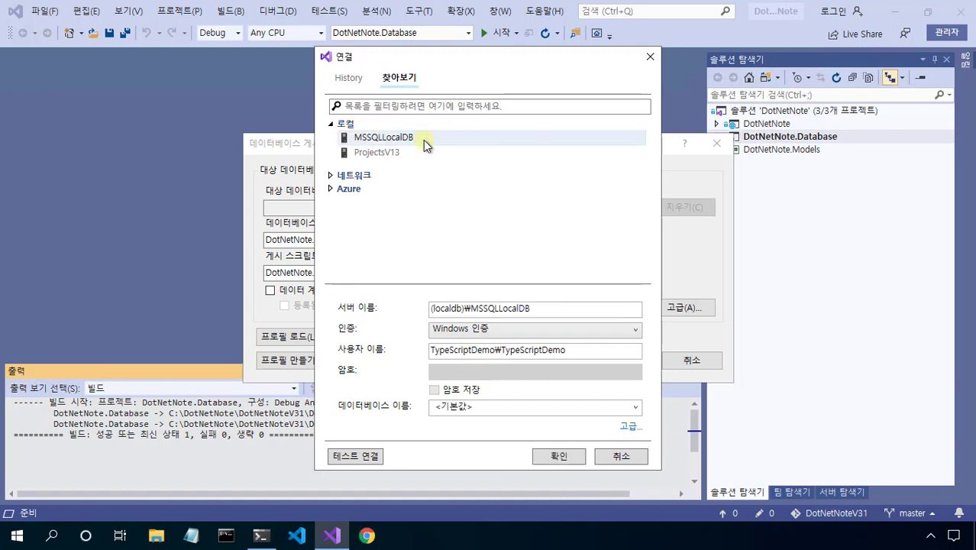
left_click(575, 456)
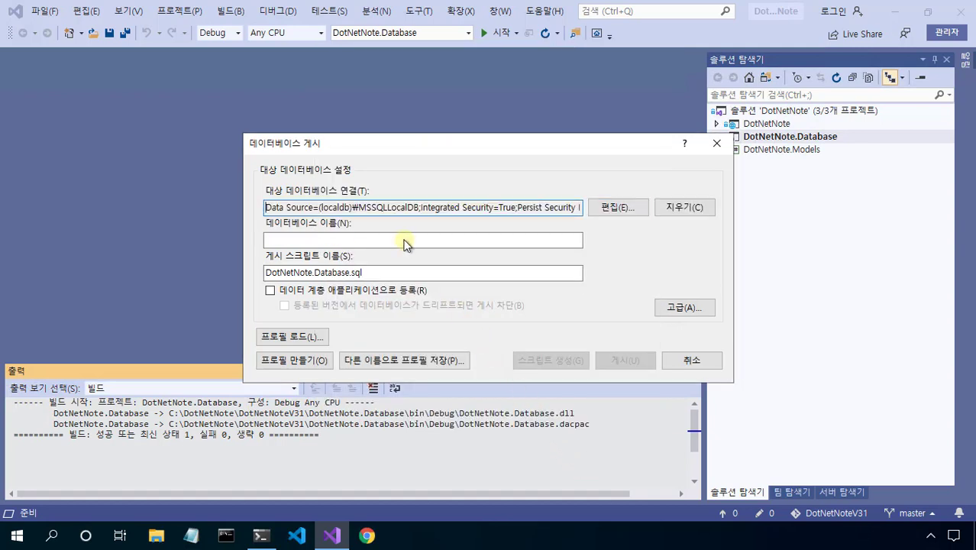
Name the target database DotNetNote, publish it, and close the publish result panels
left_click(405, 241)
type("Dot")
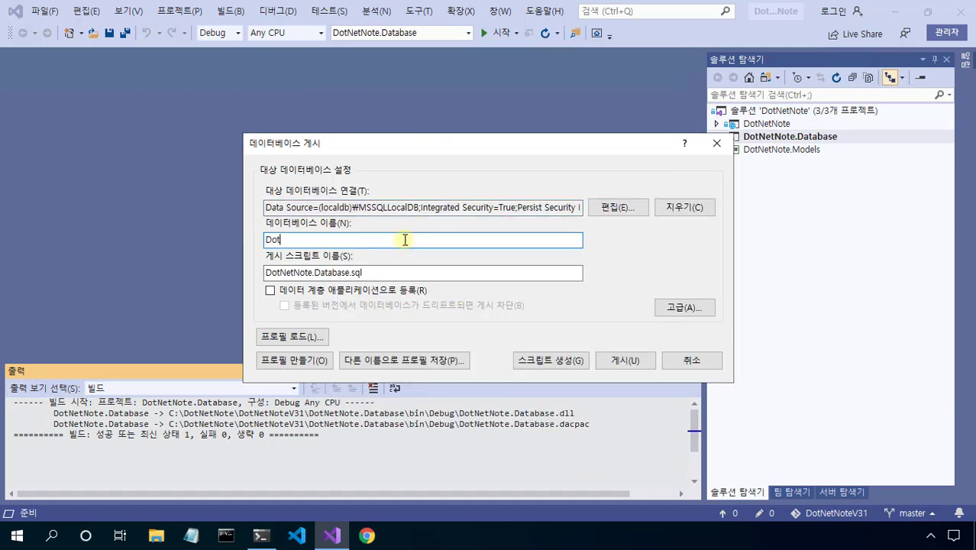
type("NetNote")
left_click(649, 358)
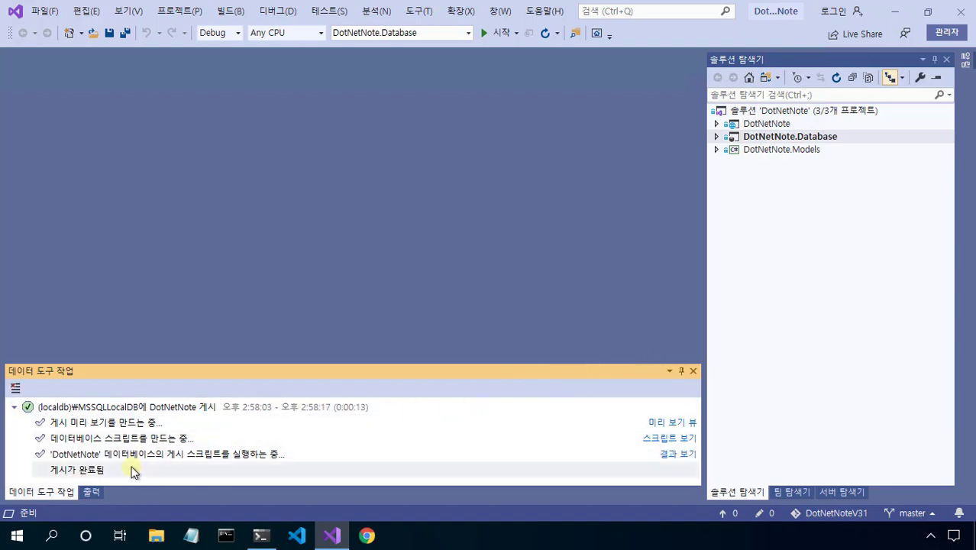
left_click(130, 466)
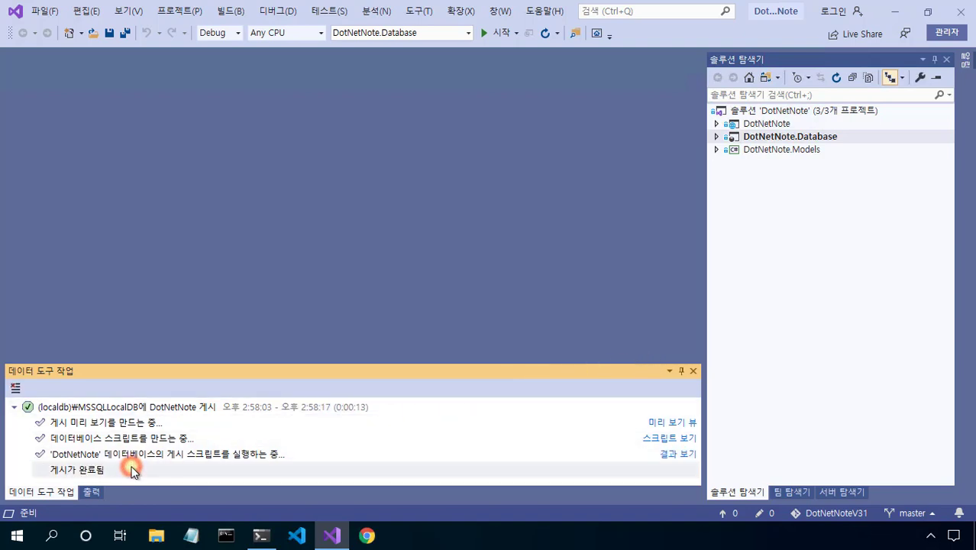
left_click(692, 374)
left_click(691, 374)
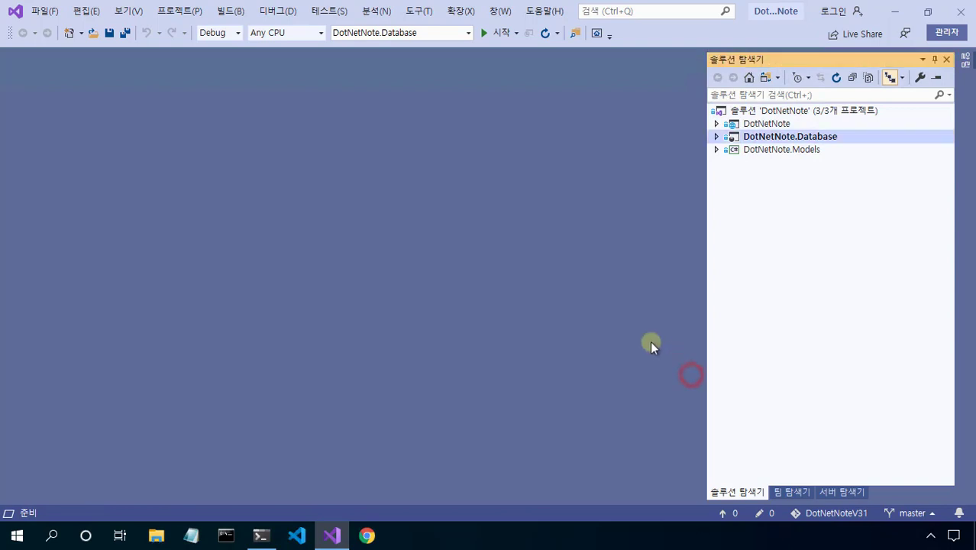
left_click(128, 10)
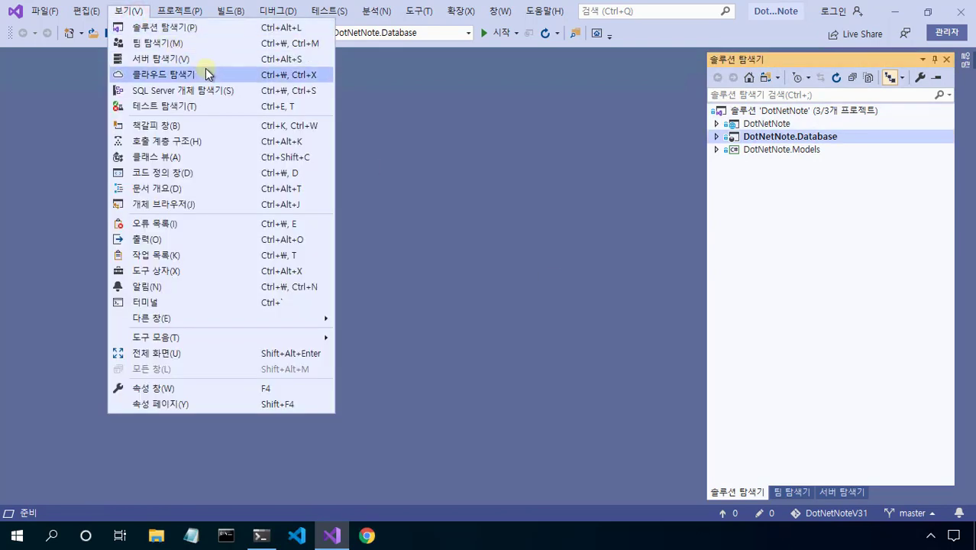
left_click(244, 93)
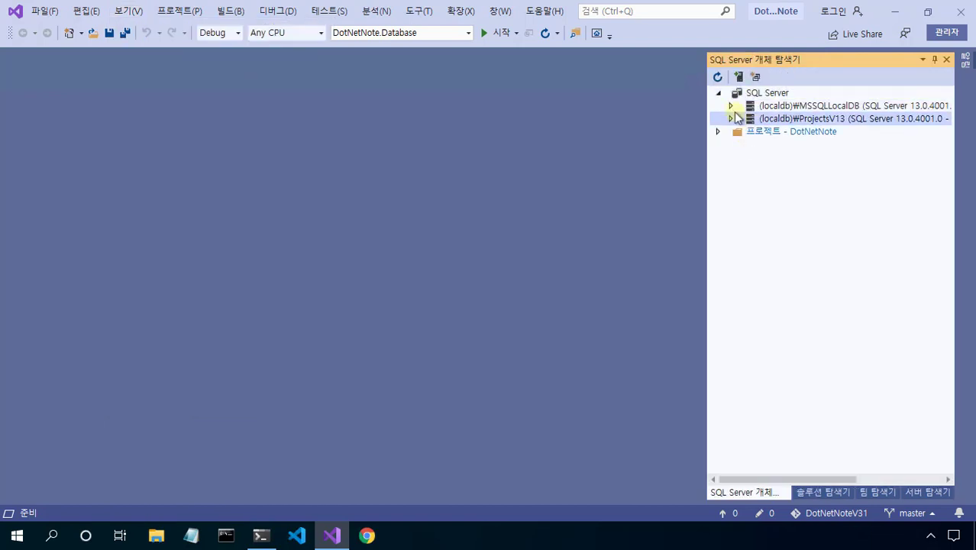
left_click(730, 106)
left_click(746, 120)
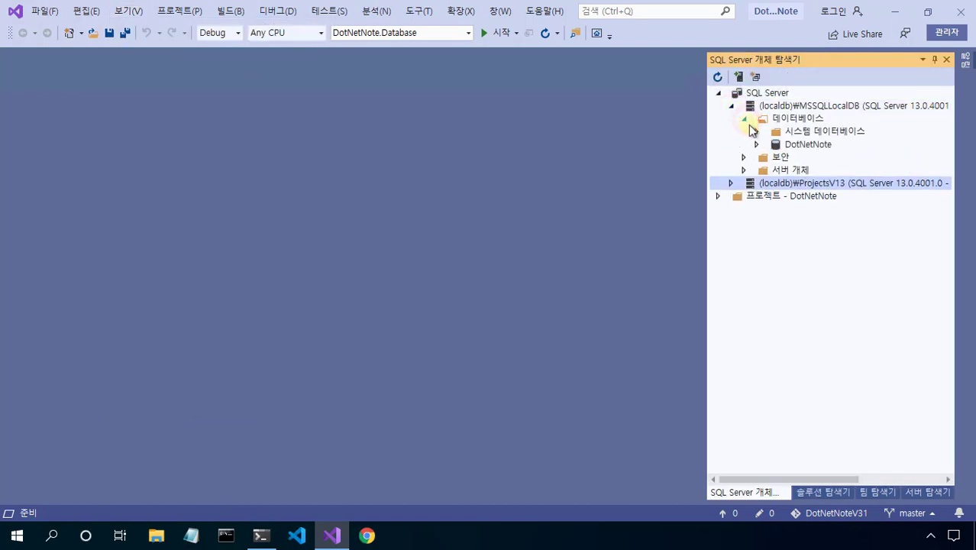
left_click(756, 144)
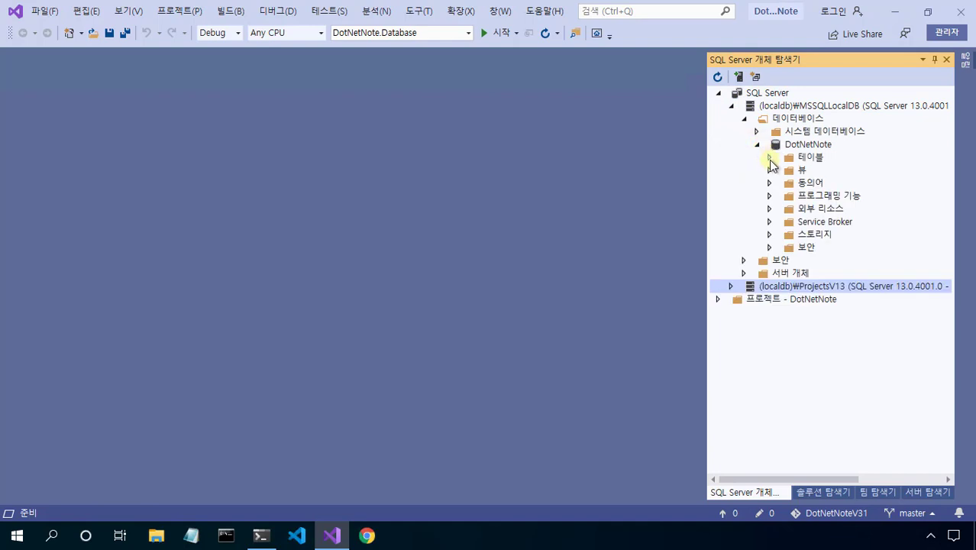
left_click(769, 157)
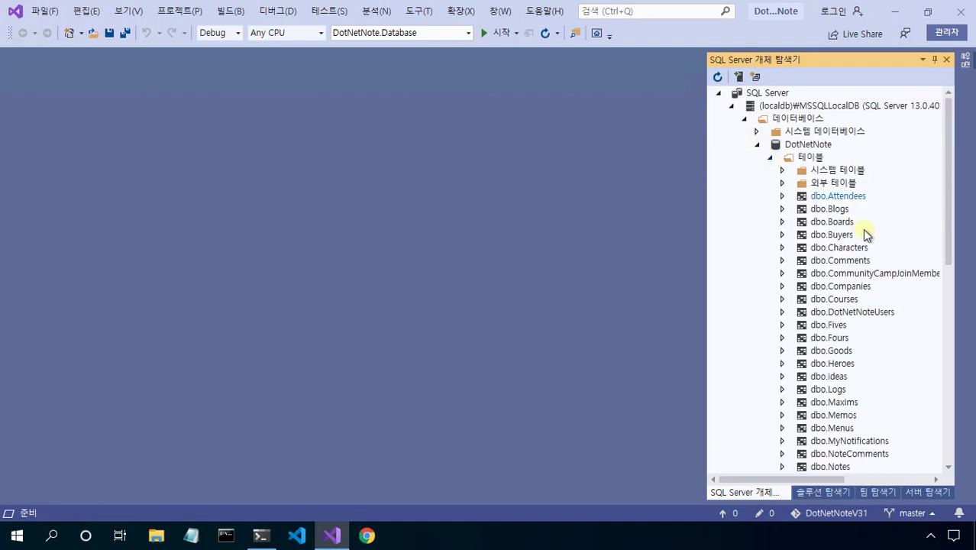
scroll(864, 230, "down", 7)
scroll(864, 231, "down", 5)
scroll(864, 230, "up", 2)
scroll(863, 230, "up", 3)
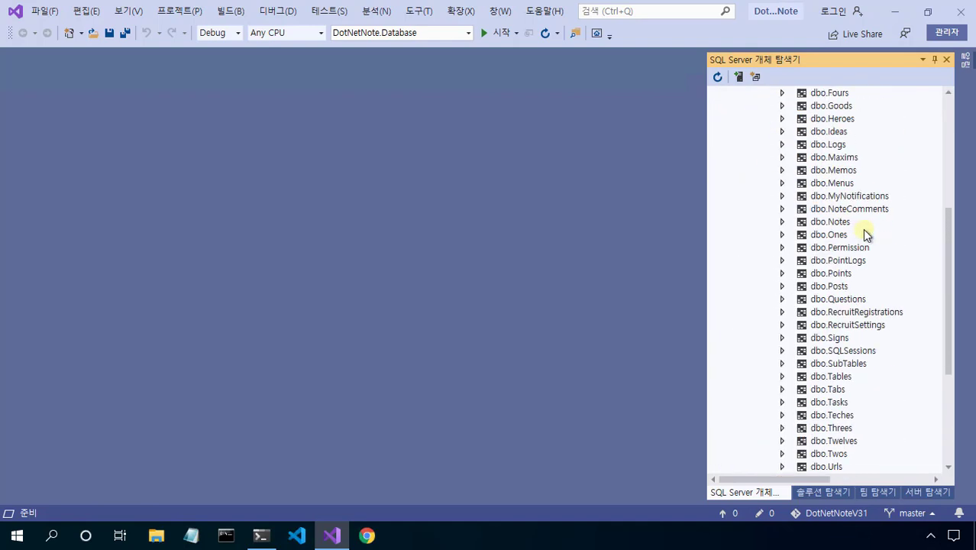
scroll(864, 230, "up", 4)
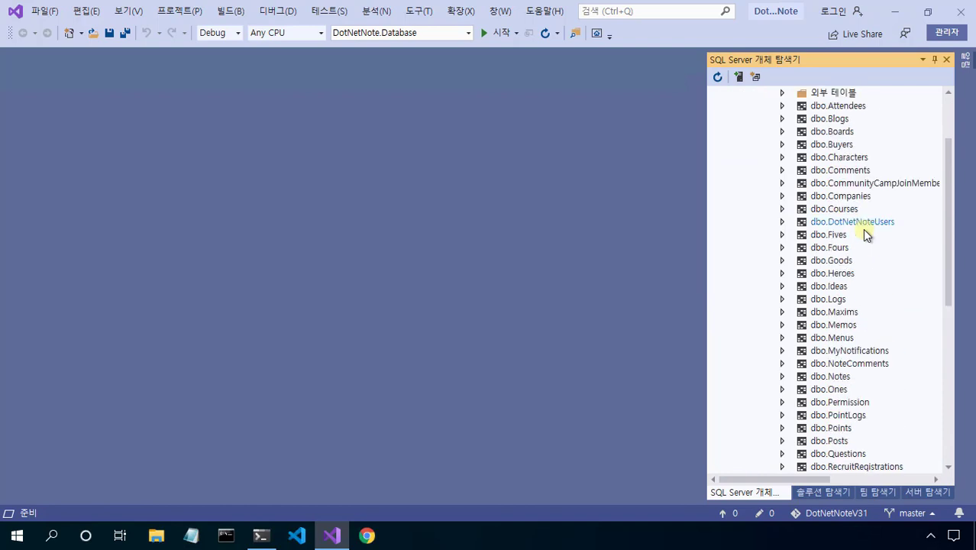
scroll(863, 233, "up", 2)
scroll(864, 230, "down", 1)
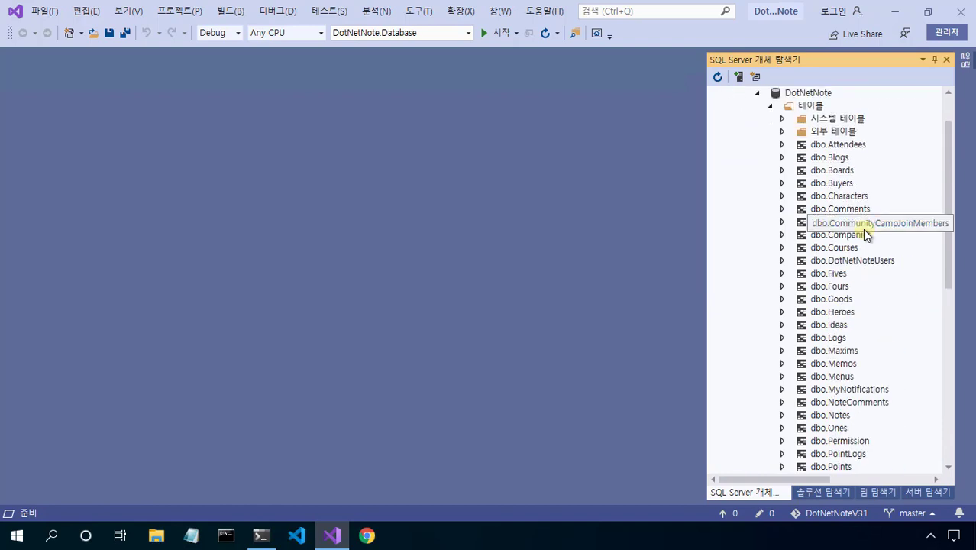
scroll(864, 231, "down", 3)
scroll(864, 233, "down", 1)
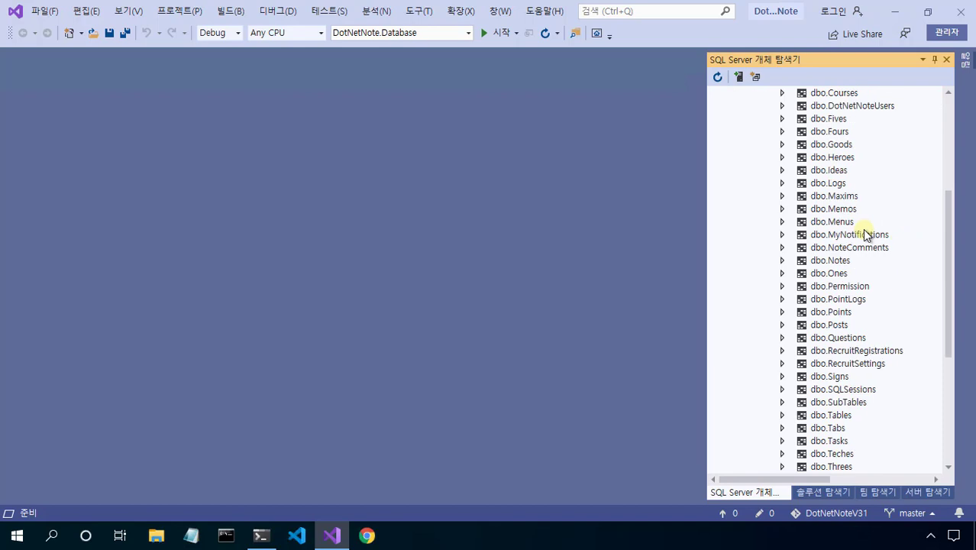
left_click(848, 261)
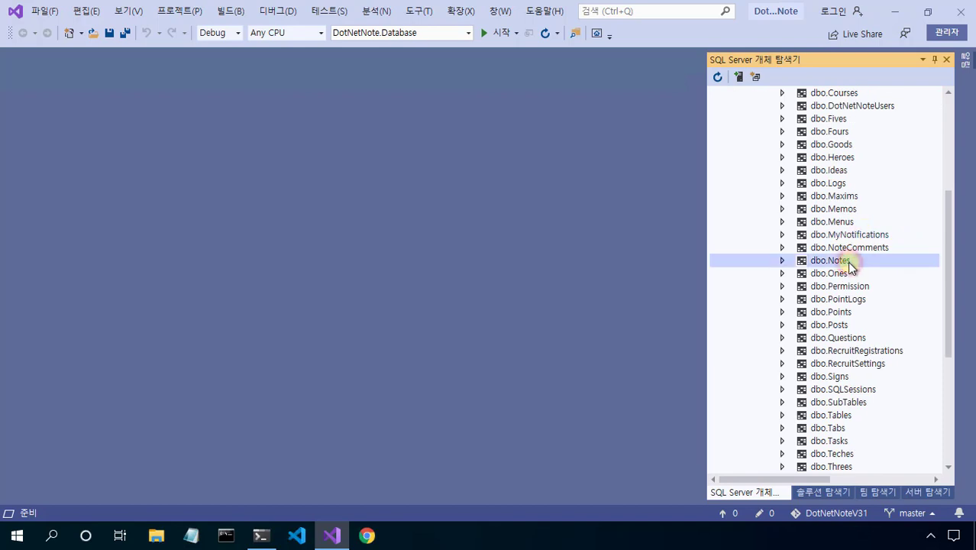
left_click(893, 248)
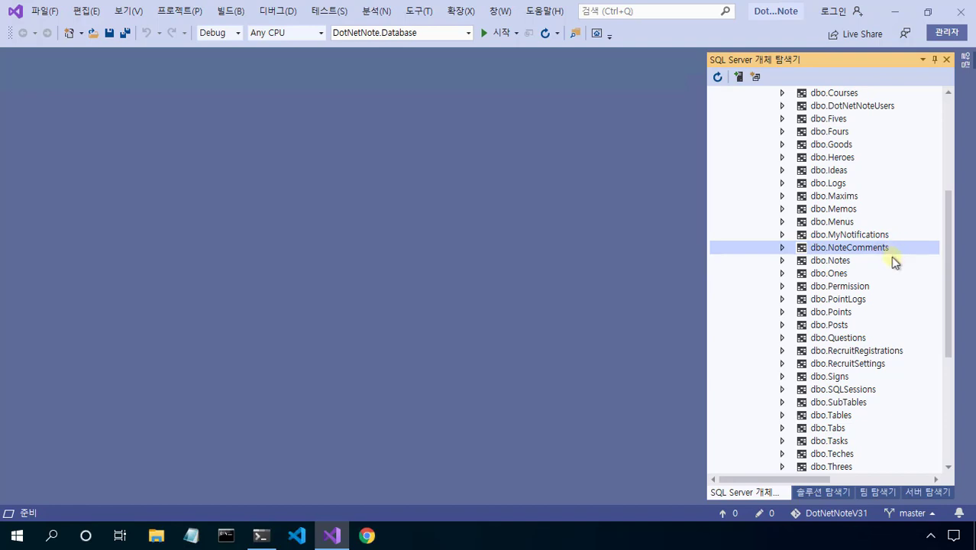
left_click(893, 260)
left_click(899, 250)
left_click(905, 262)
Close the SQL Server objects window and set DotNetNote as the startup project
left_click(946, 59)
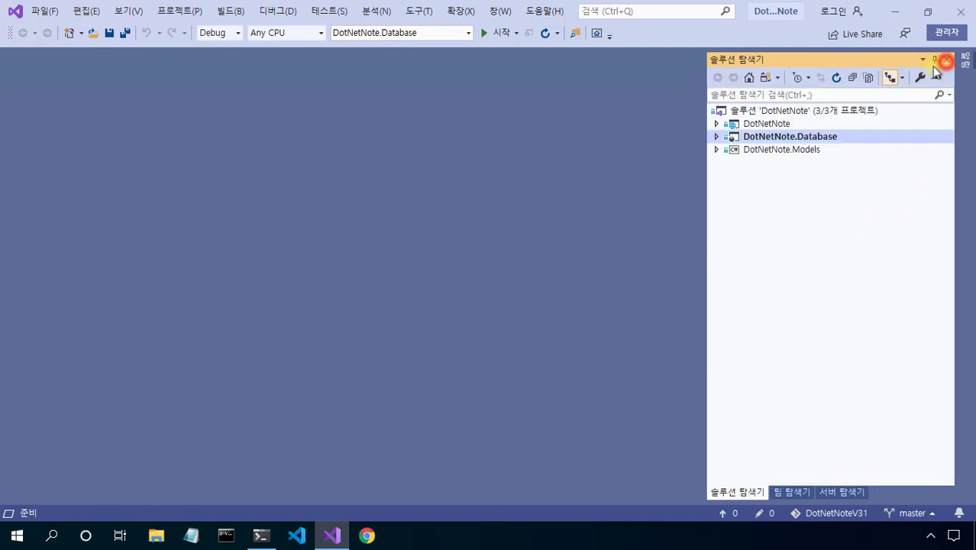
left_click(579, 181)
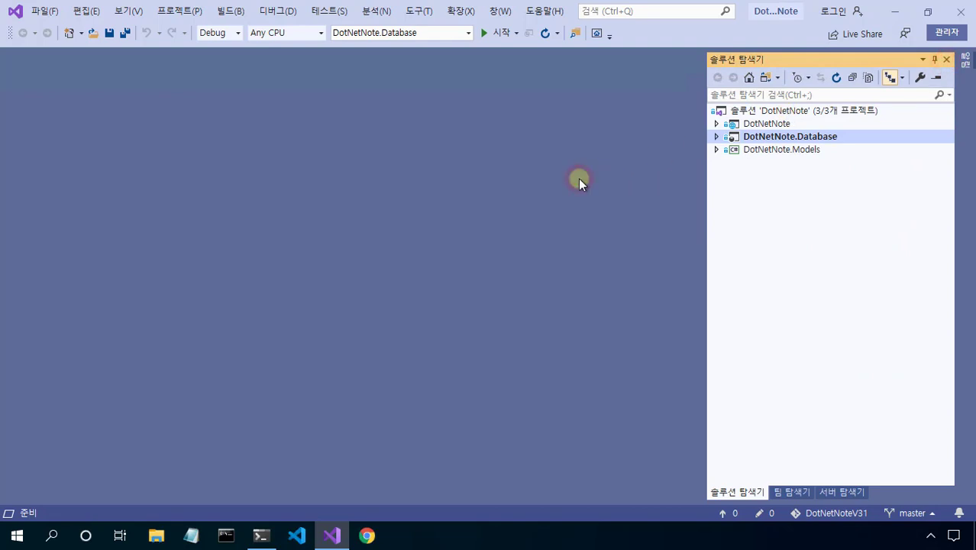
left_click(716, 123)
left_click(721, 124)
left_click(772, 113)
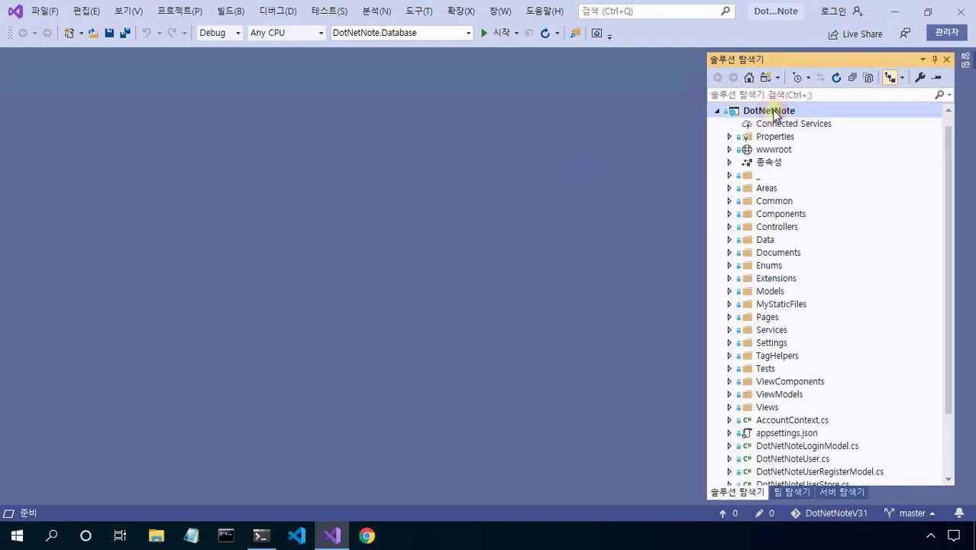
right_click(794, 113)
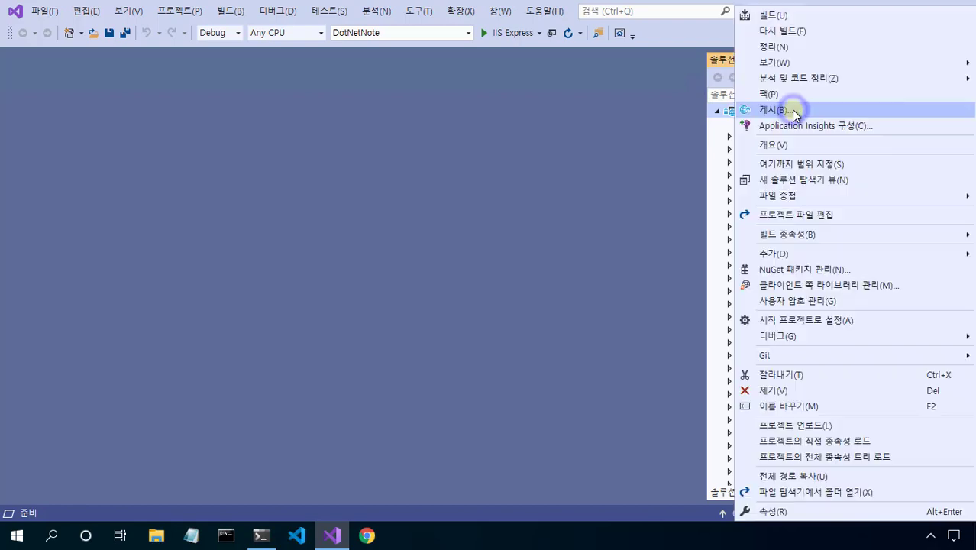
left_click(849, 321)
Open appsettings.json and check the DotNetNote database name on lines 2, 4 and 8
scroll(849, 323, "down", 2)
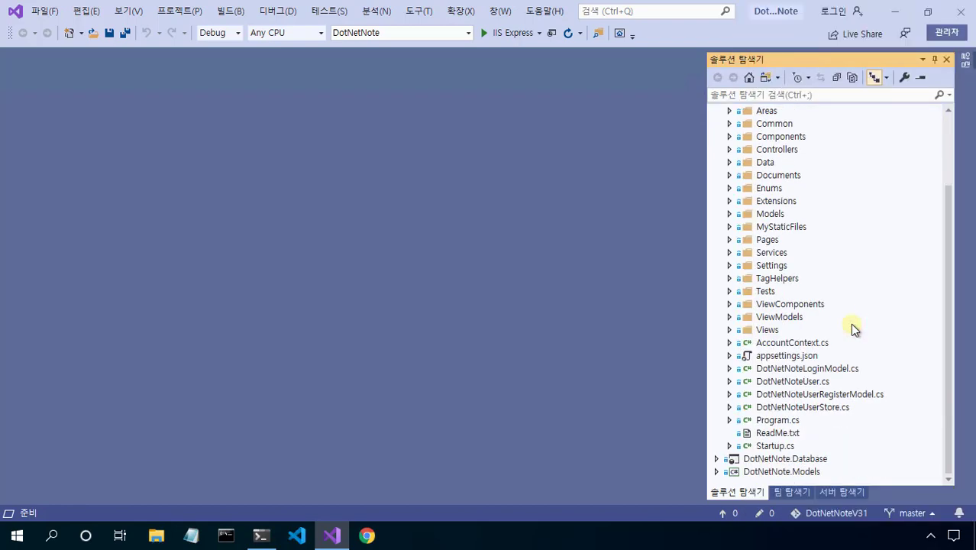
left_click(830, 353)
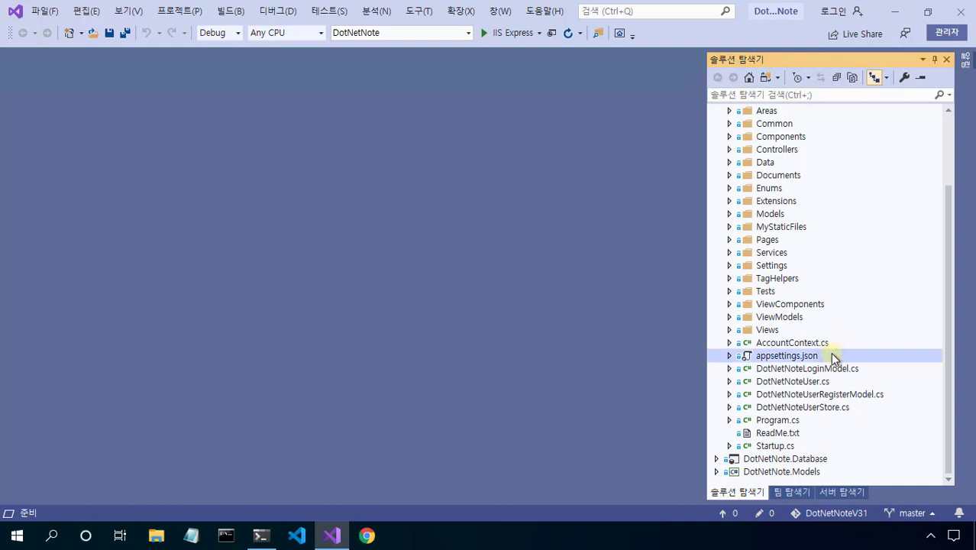
double_click(830, 355)
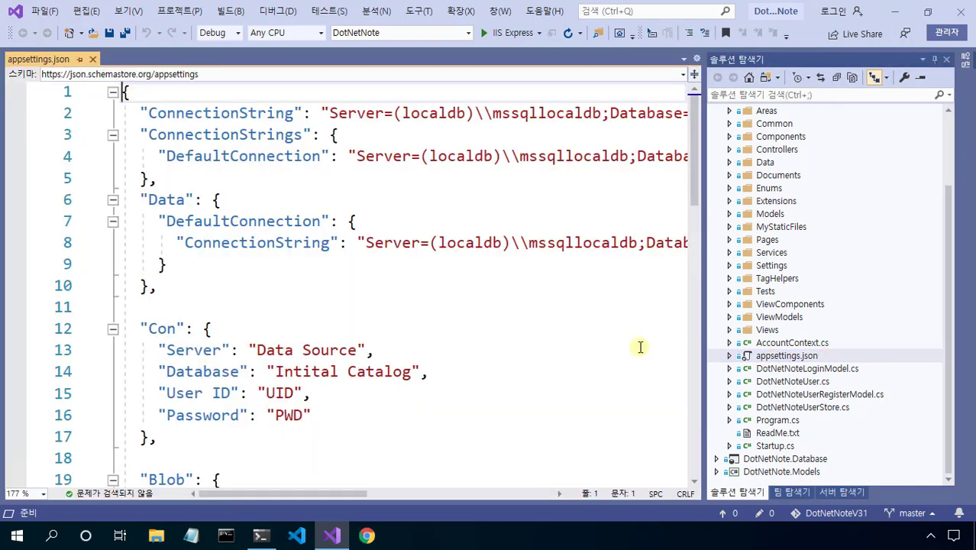
scroll(640, 348, "down", 3)
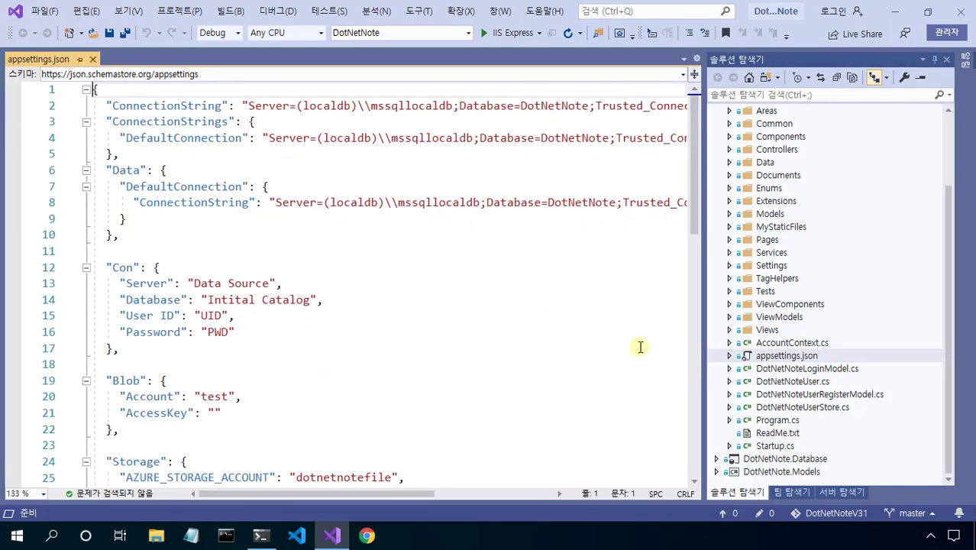
double_click(567, 106)
left_click(580, 138)
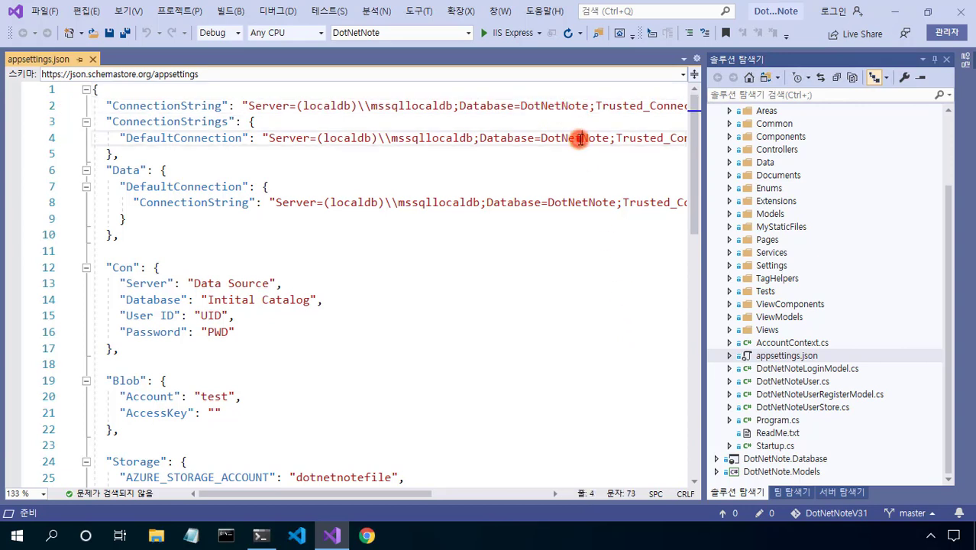
double_click(580, 138)
double_click(583, 202)
left_click(547, 237)
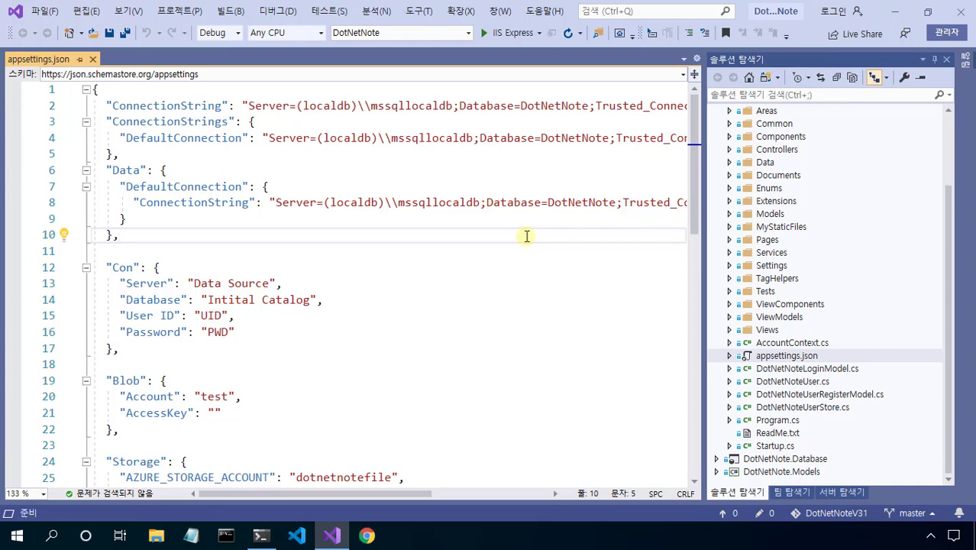
Review the Data and ConnectionStrings blocks in appsettings.json, then close the file
mouse_move(176, 223)
left_mouse_down()
mouse_move(56, 187)
mouse_move(47, 170)
left_mouse_up()
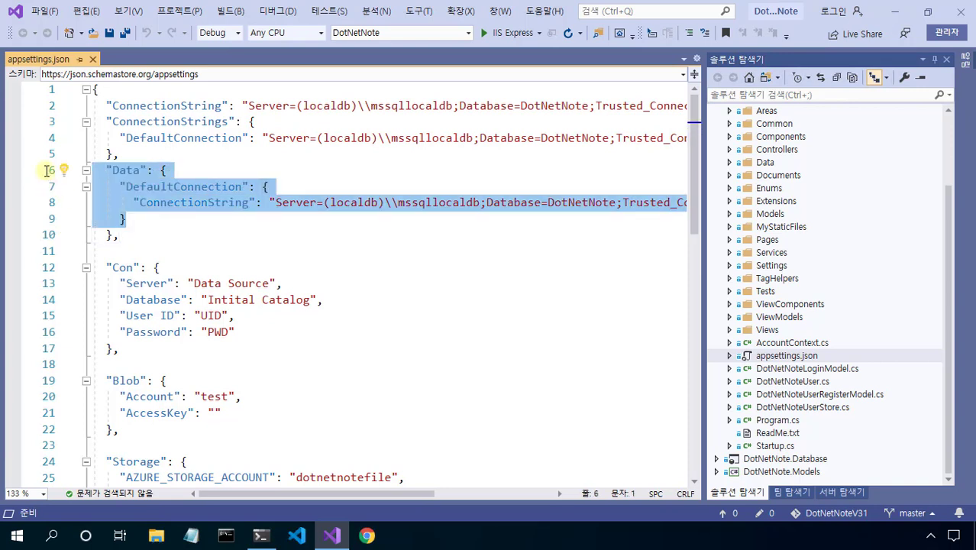
left_click(177, 225)
mouse_move(178, 225)
left_mouse_down()
mouse_move(61, 189)
mouse_move(59, 170)
left_mouse_up()
left_click(136, 154)
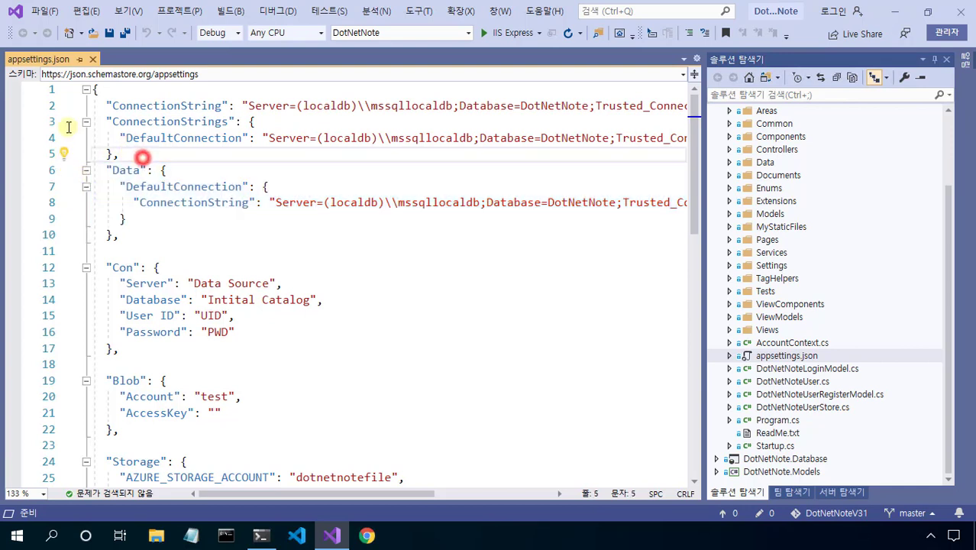
left_click_drag(139, 156, 61, 120)
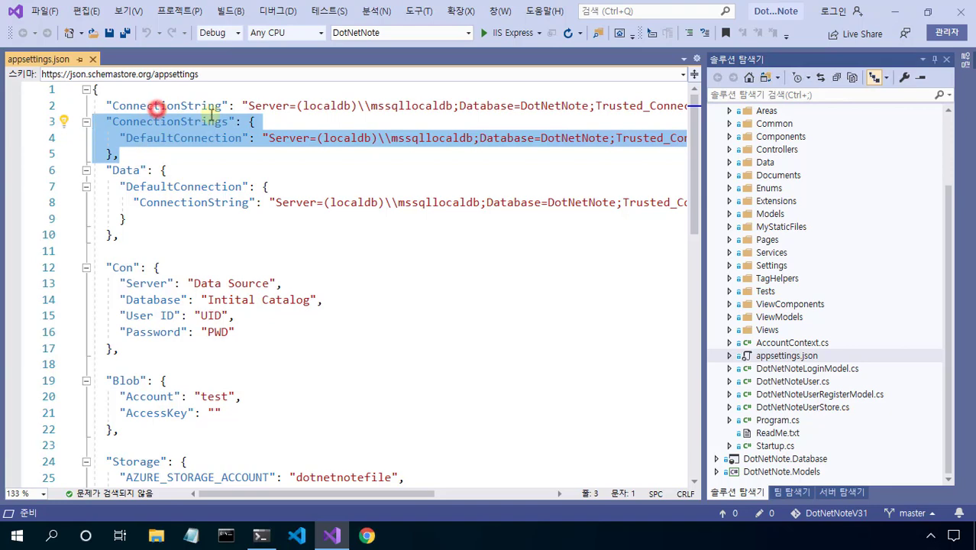
left_click(154, 105)
key("Home")
key("Home")
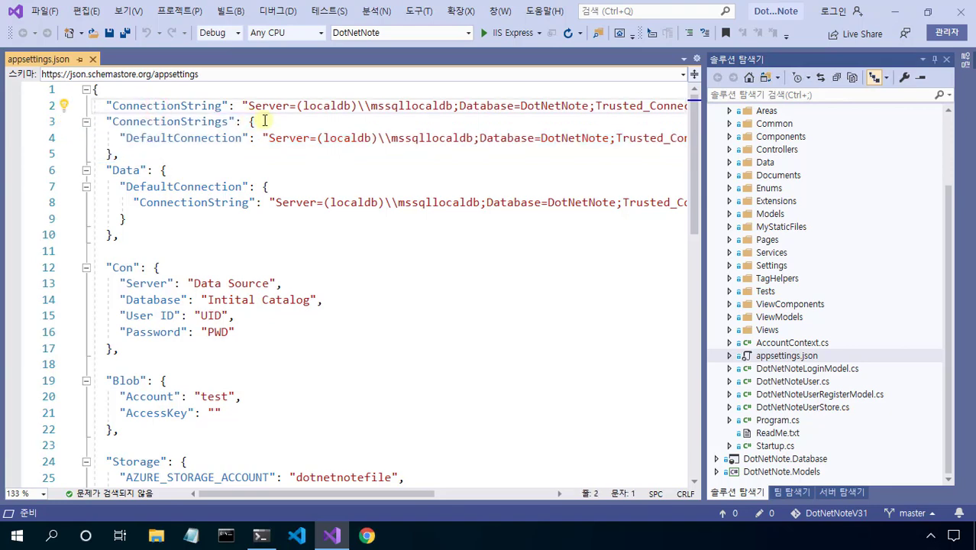
key("shift+End")
key("Left")
key("shift+Down")
key("shift+Down")
key("shift+Down")
key("shift+Down")
key("shift+Down")
key("shift+Down")
key("shift+Down")
key("shift+Down")
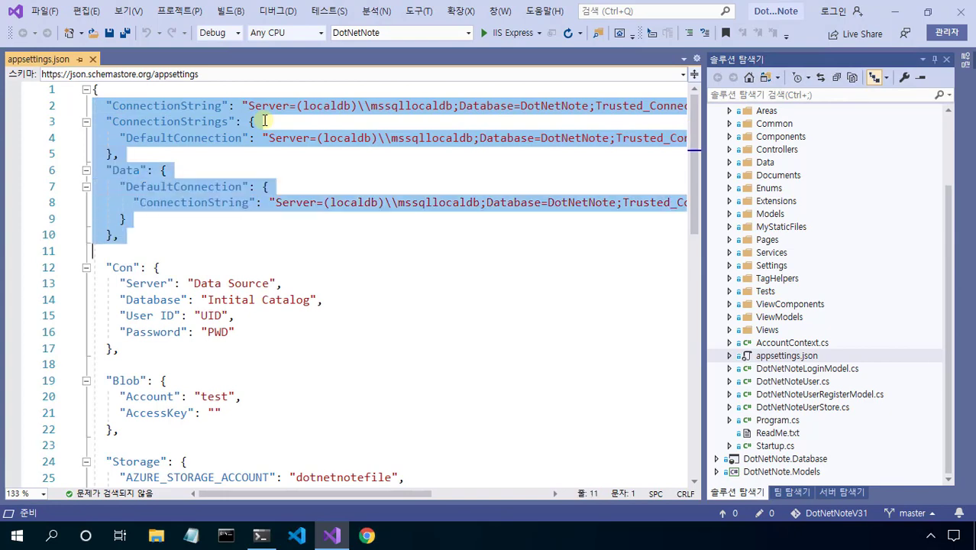
key("Down")
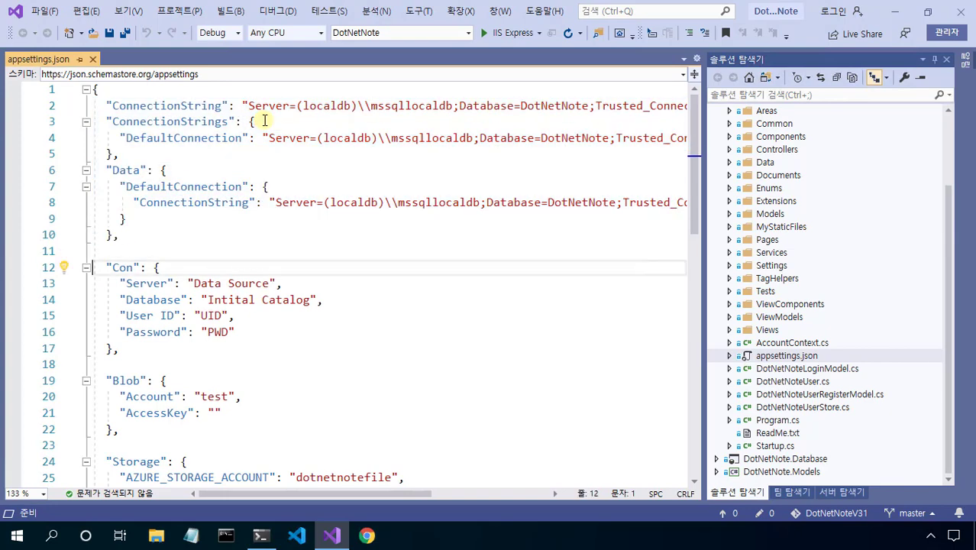
left_click(93, 58)
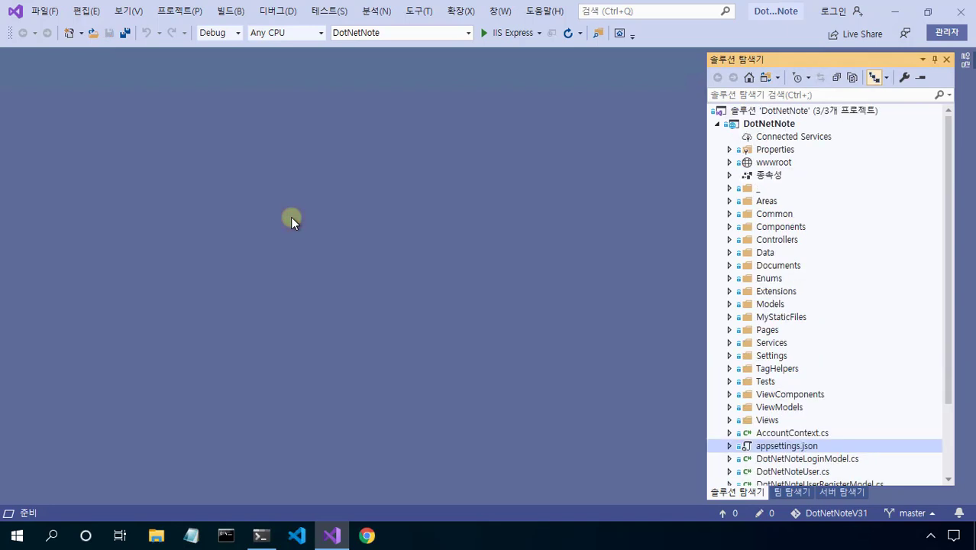
Run the DotNetNote site with Debug > Start Without Debugging
left_click(277, 11)
left_click(396, 67)
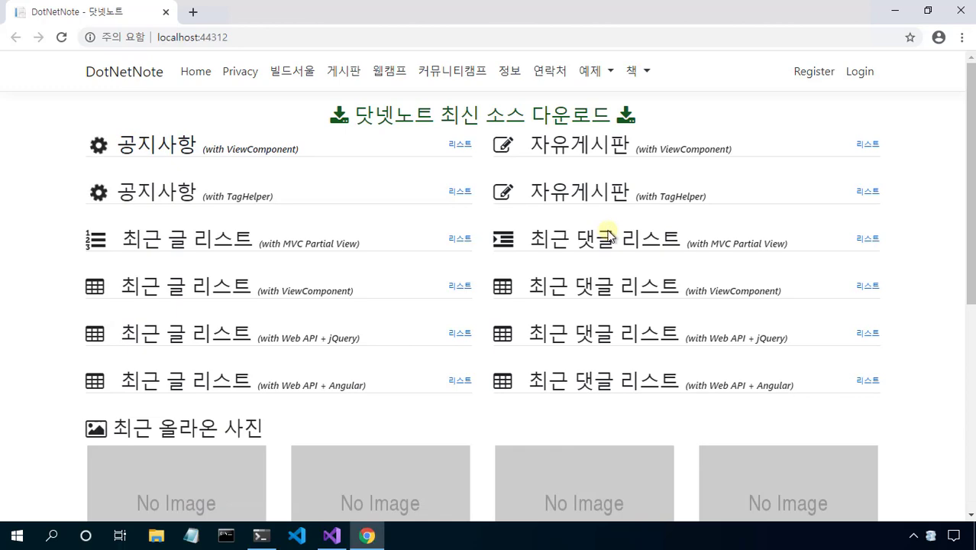
scroll(609, 236, "down", 5)
scroll(608, 230, "up", 2)
scroll(609, 229, "up", 3)
scroll(609, 230, "down", 4)
scroll(608, 230, "up", 4)
scroll(609, 229, "up", 1)
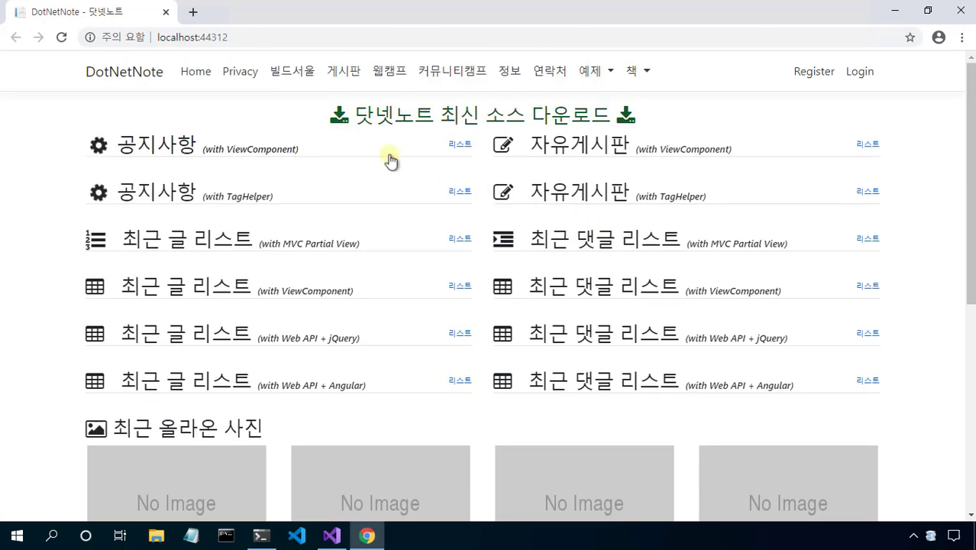
left_click(62, 38)
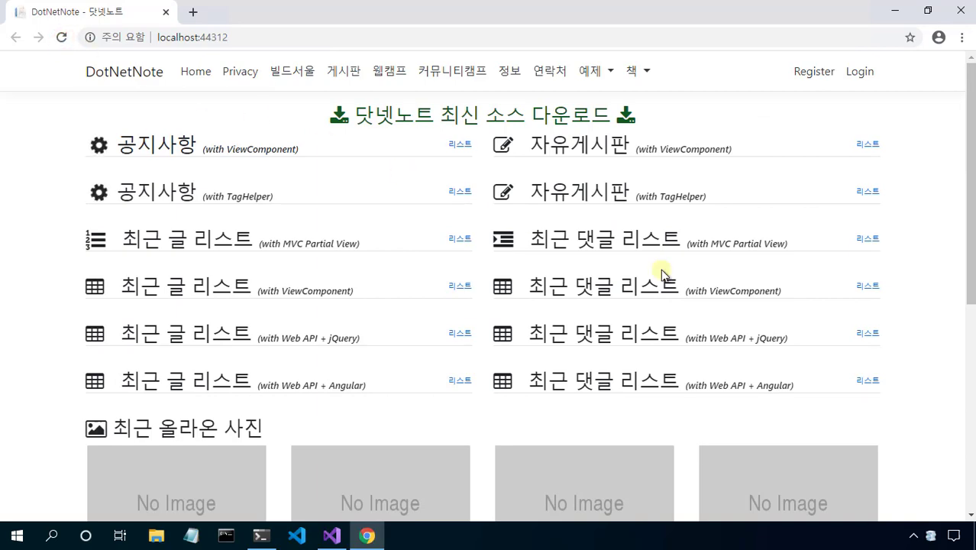
scroll(663, 271, "down", 5)
scroll(663, 271, "up", 3)
scroll(663, 271, "up", 2)
scroll(661, 269, "down", 5)
scroll(660, 269, "up", 5)
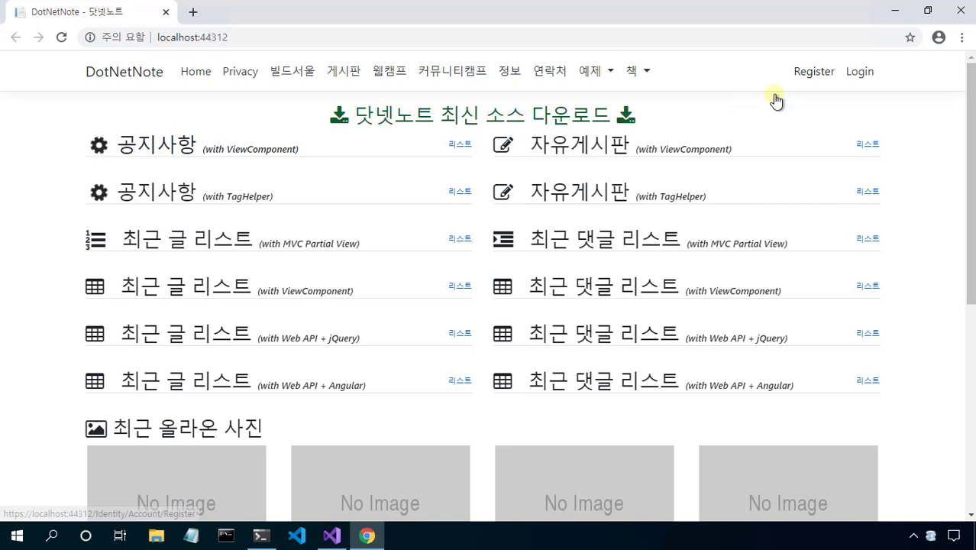
Visit the empty 게시판 board, dismiss the translate popup, and try creating a post with 글쓰기
left_click(349, 77)
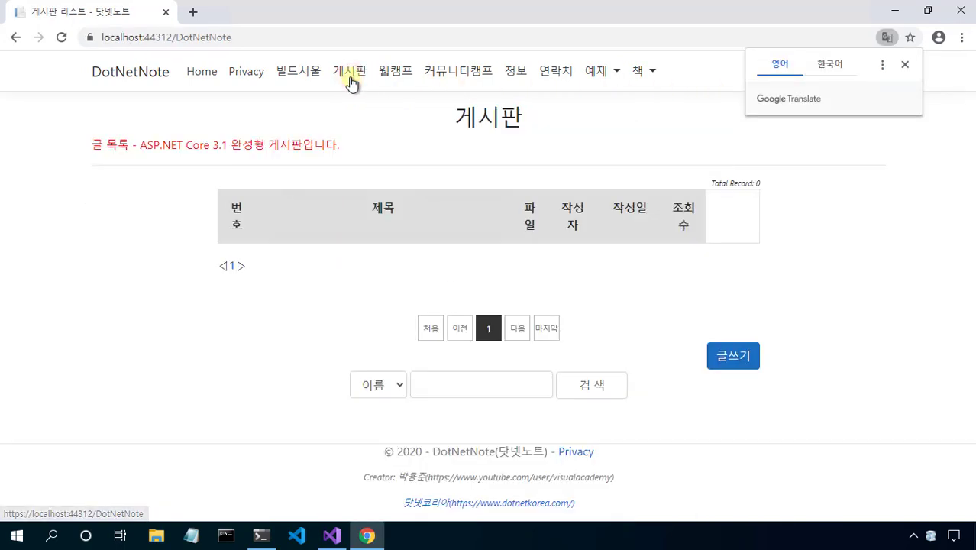
left_click(905, 64)
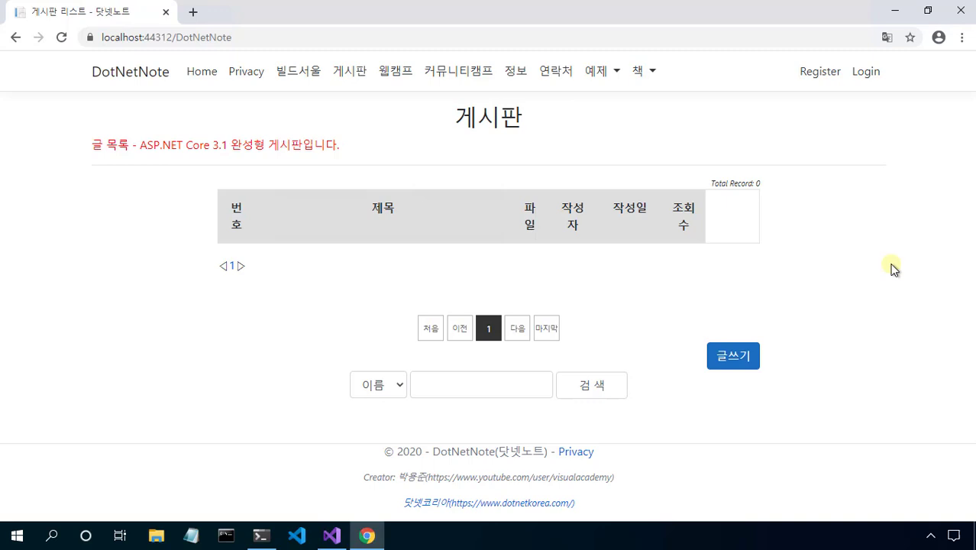
left_click(817, 241)
left_click(746, 367)
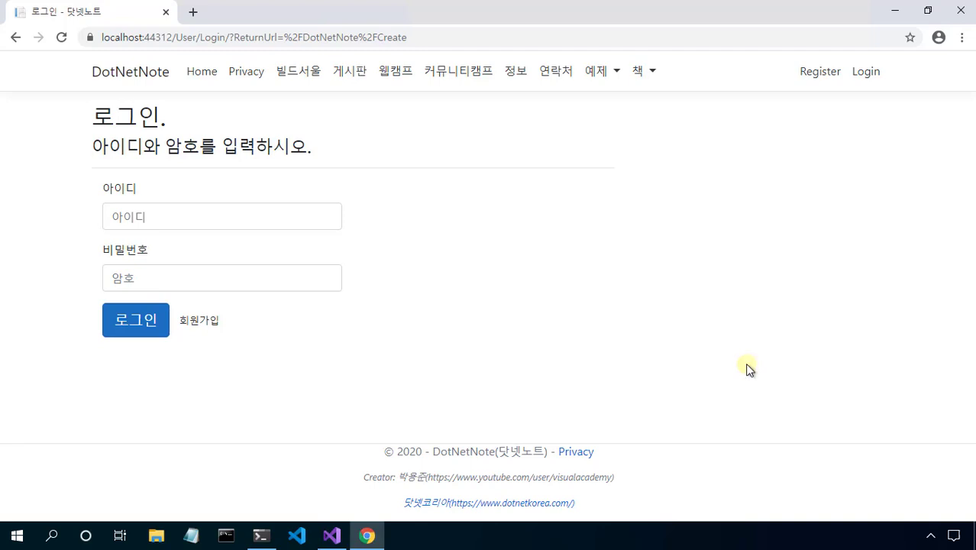
Fill in the registration form with an e-mail and password and submit it
left_click(817, 82)
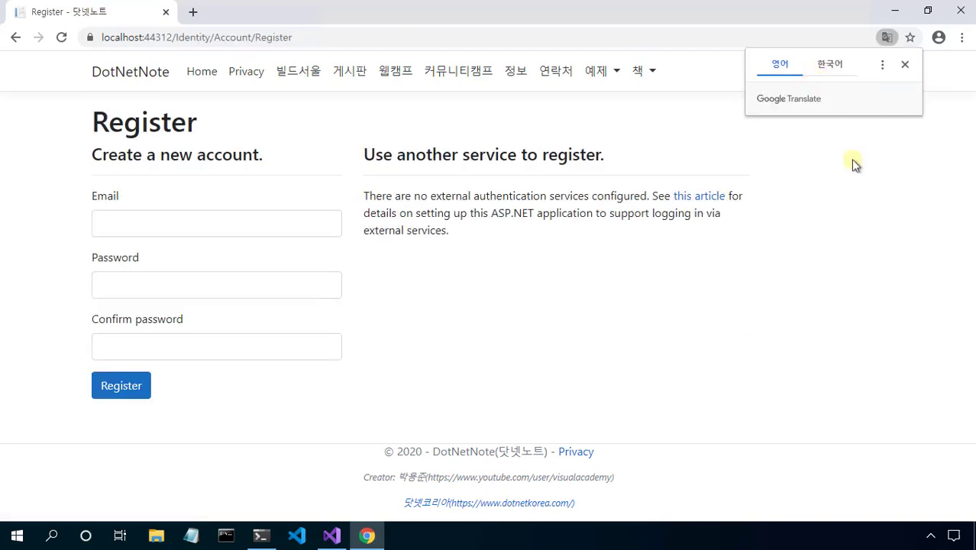
left_click(866, 191)
left_click(252, 225)
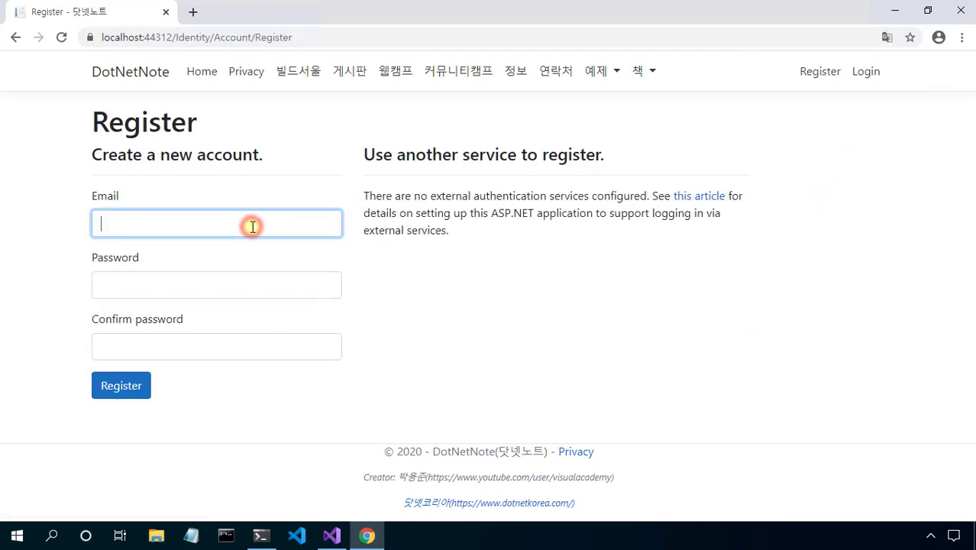
type("@a.co")
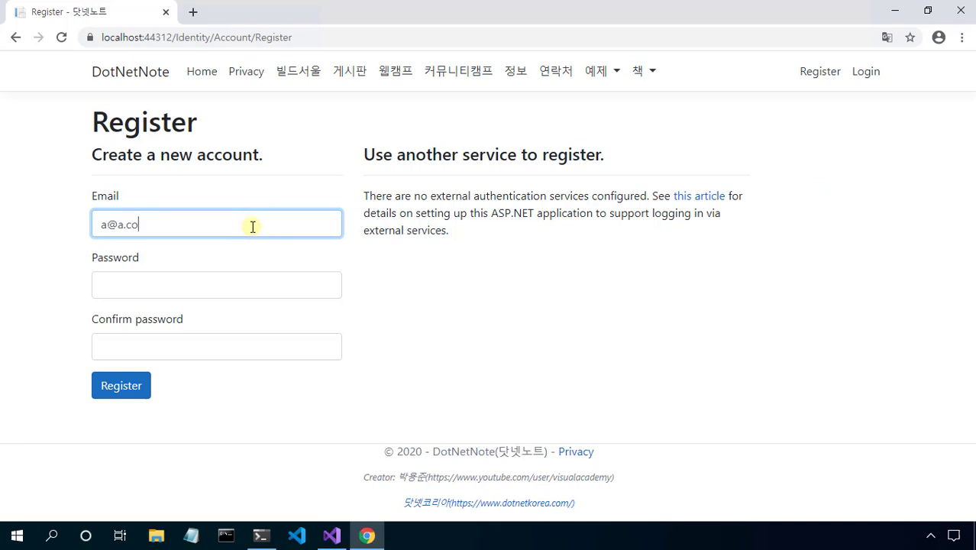
type("m")
key("Tab")
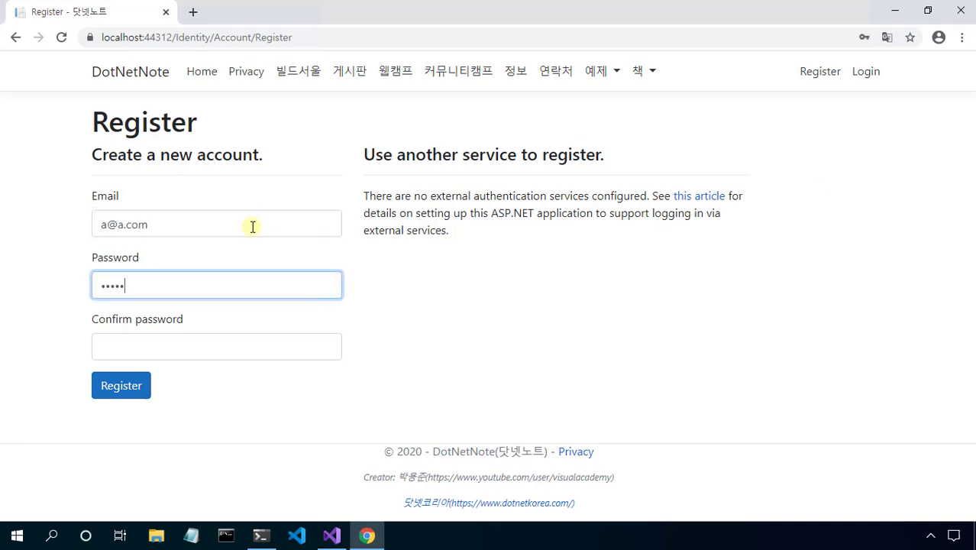
type("0rd")
key("Tab")
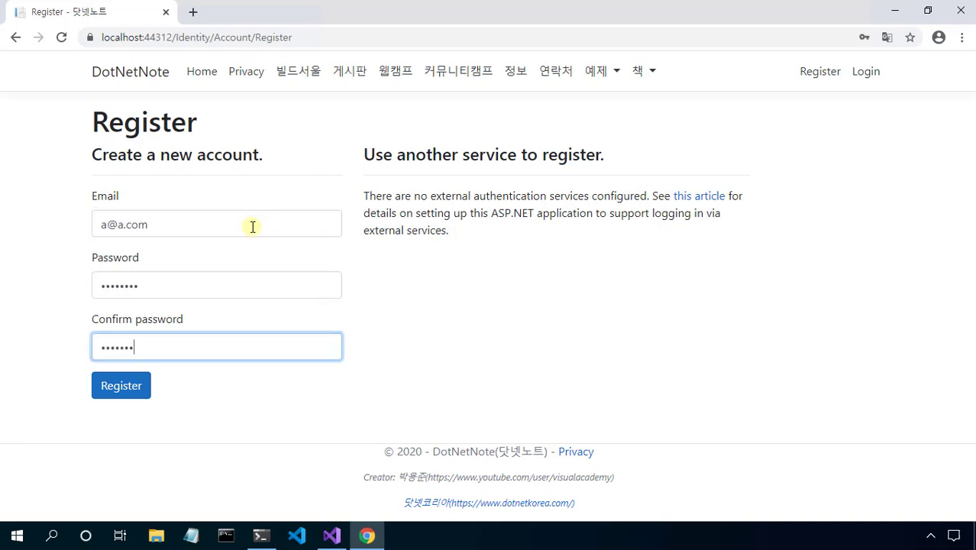
left_click(139, 386)
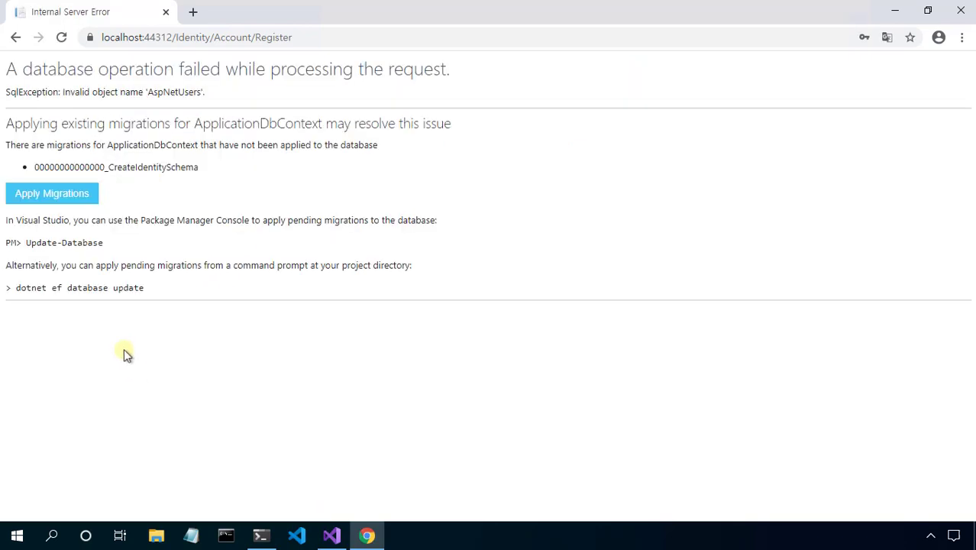
Apply the pending Identity migrations, resubmit the registration, confirm the account, and open Login
left_click(54, 202)
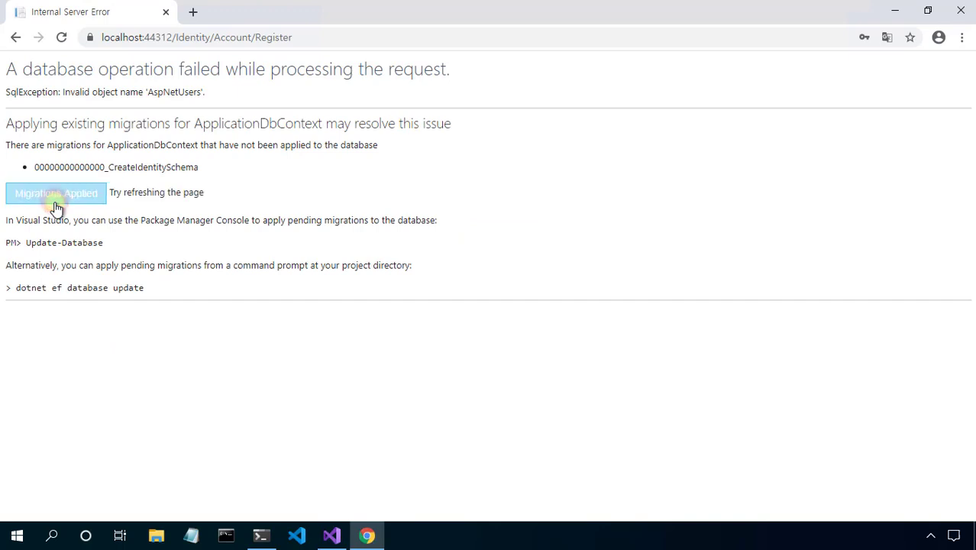
left_click(61, 37)
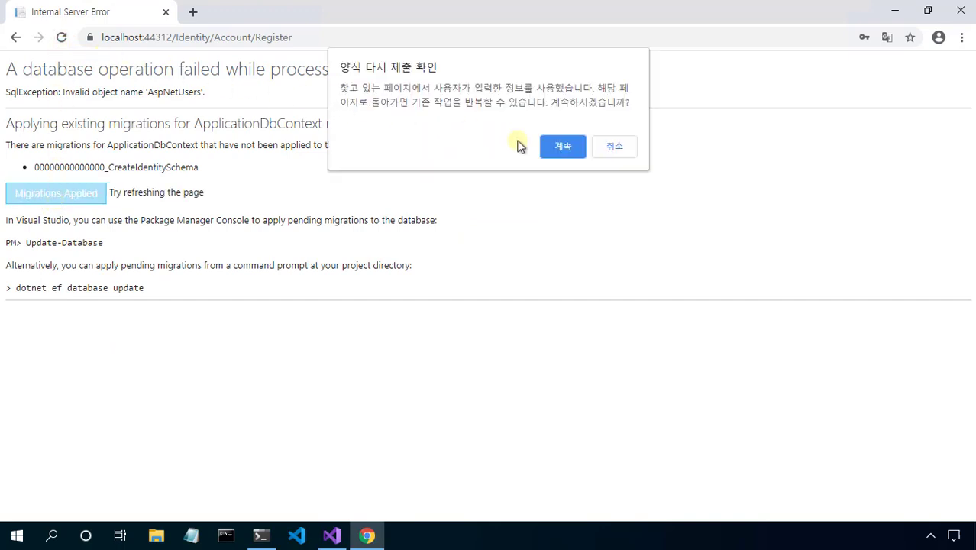
left_click(556, 148)
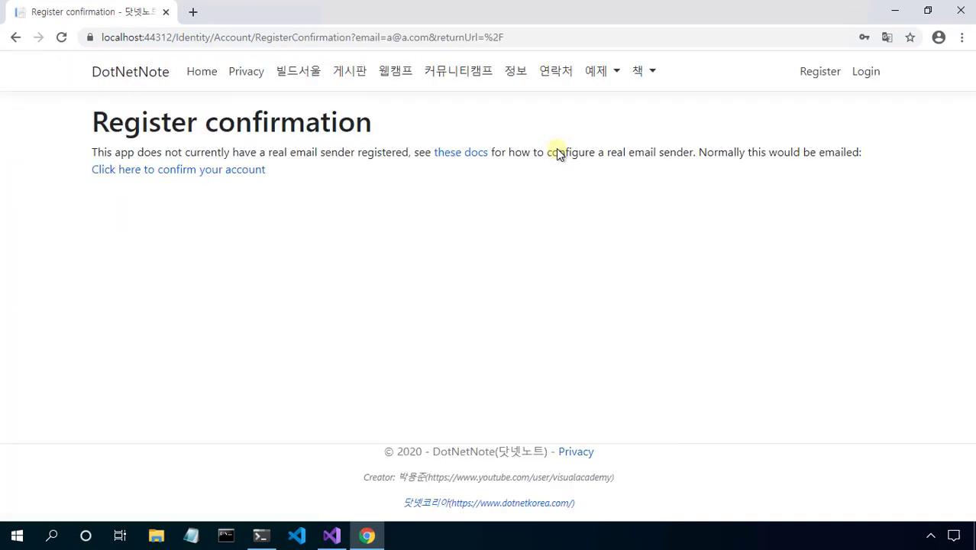
left_click(185, 175)
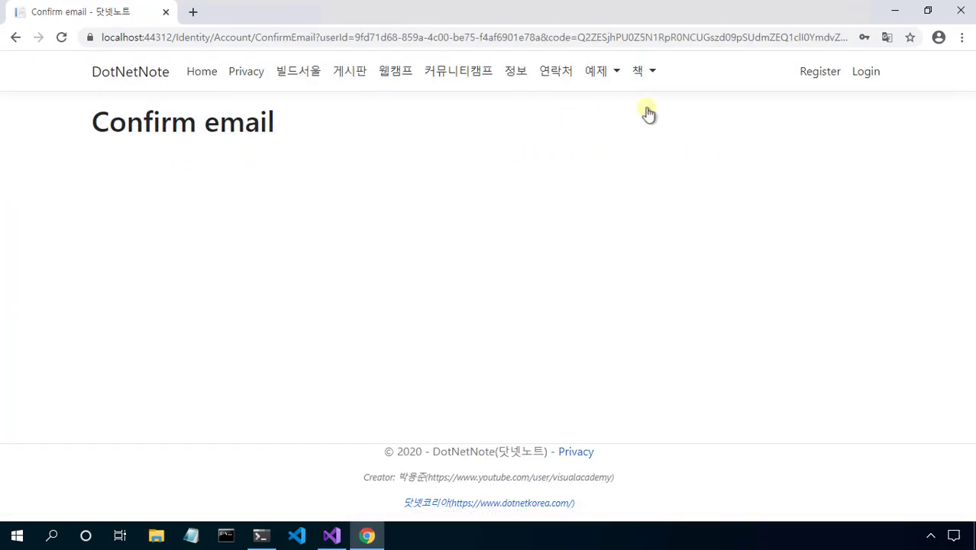
left_click(866, 73)
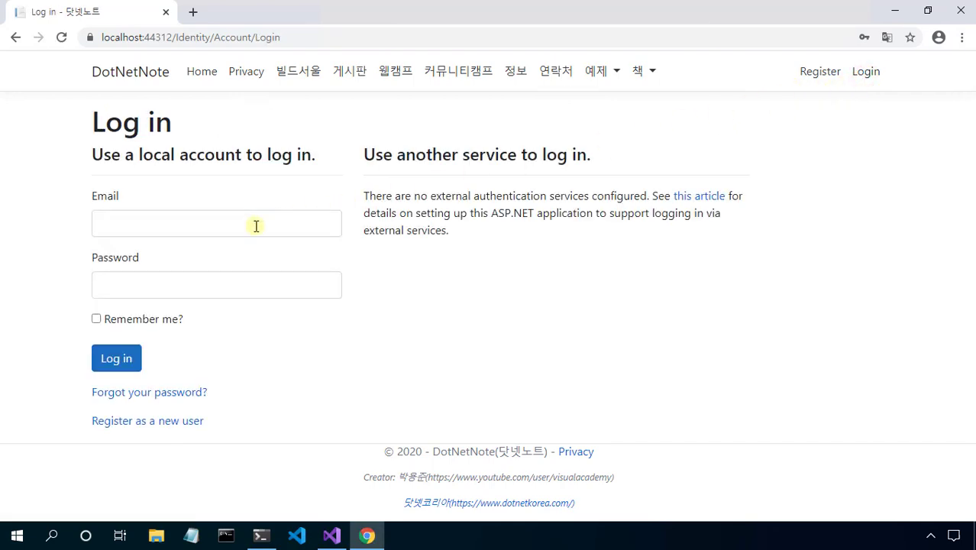
Log in with the registered account's e-mail and password, then dismiss the save-password prompt
left_click(255, 225)
type("a@a.com")
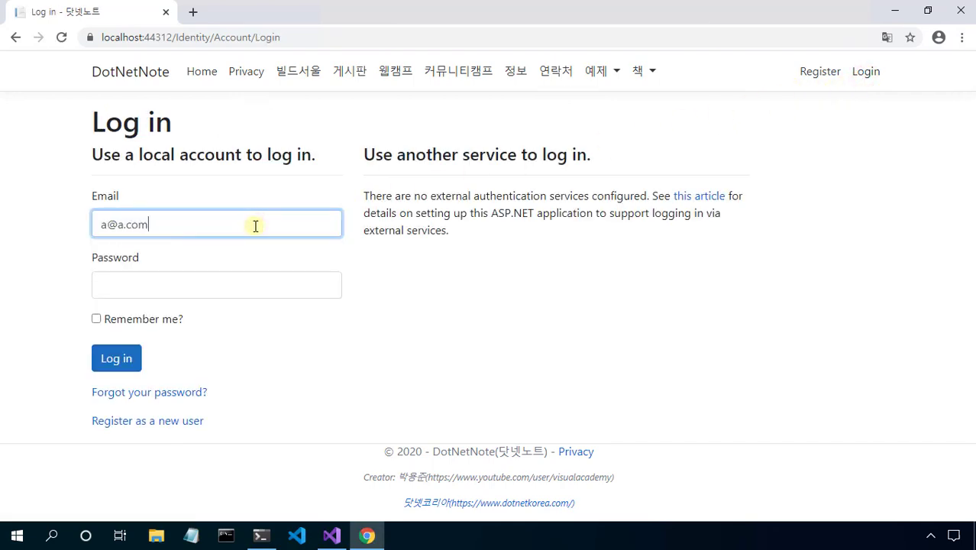
key("Tab")
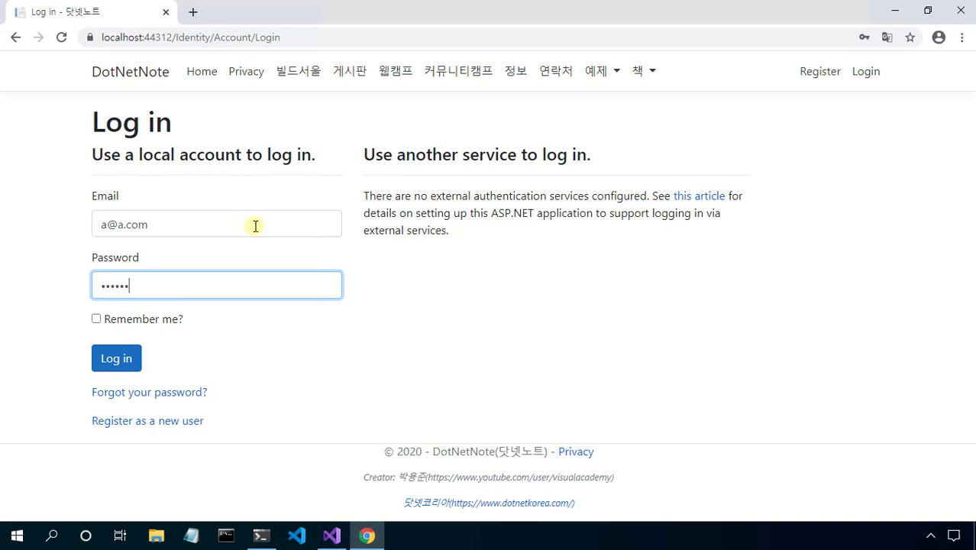
key("ctrl+a")
type("Pa")
left_click(122, 359)
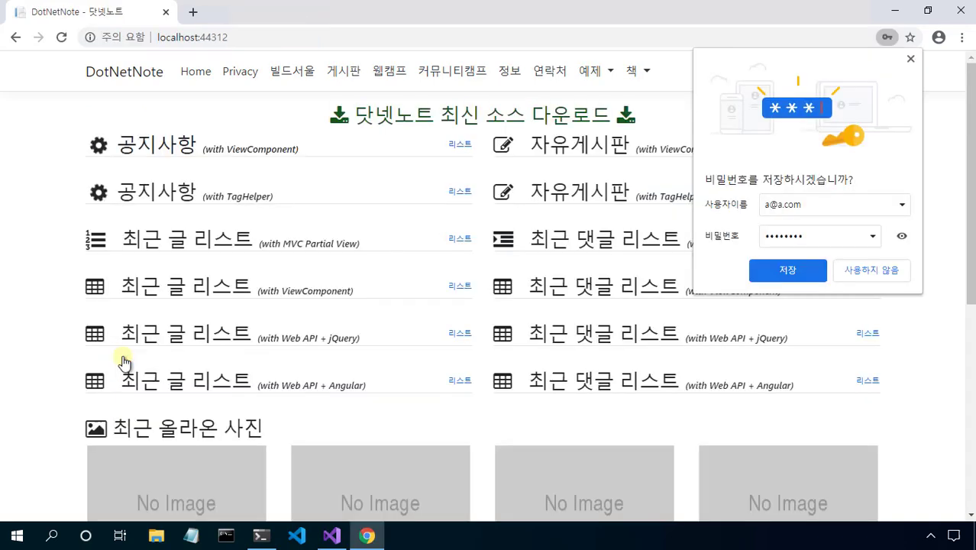
left_click(910, 60)
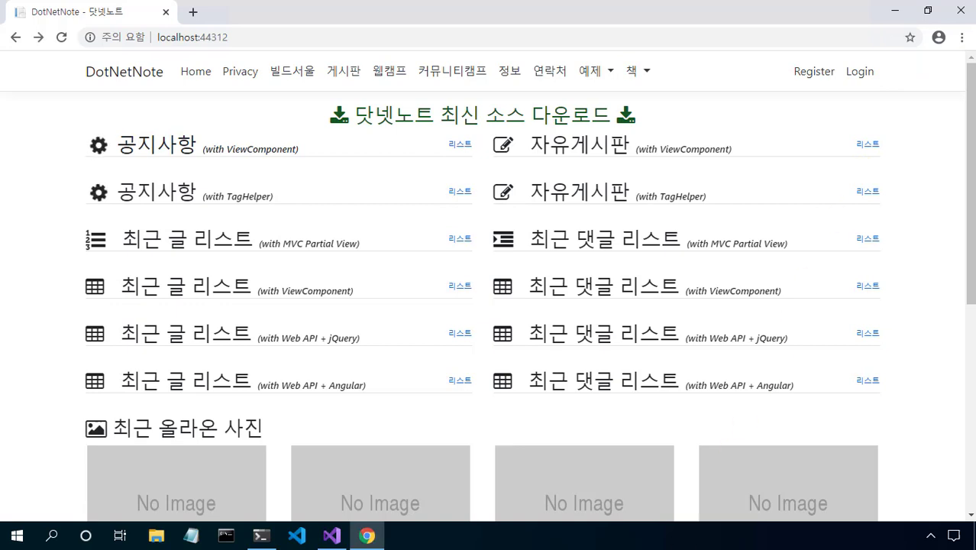
Tour the Privacy, 빌드서울, 웹캠프, 커뮤니티캠프, 정보 and 연락처 pages from the navbar
left_click(889, 73)
left_click(889, 72)
left_click(192, 71)
left_click(240, 76)
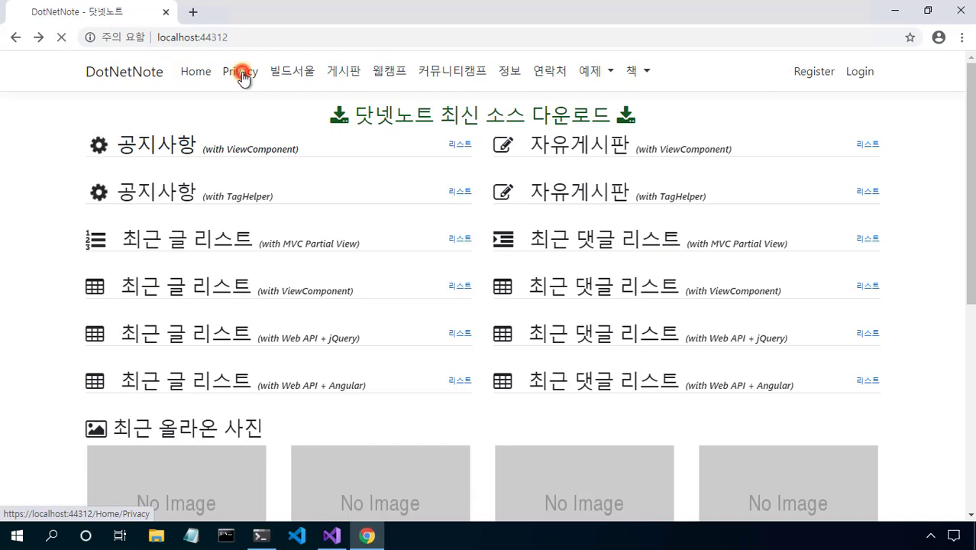
left_click(294, 80)
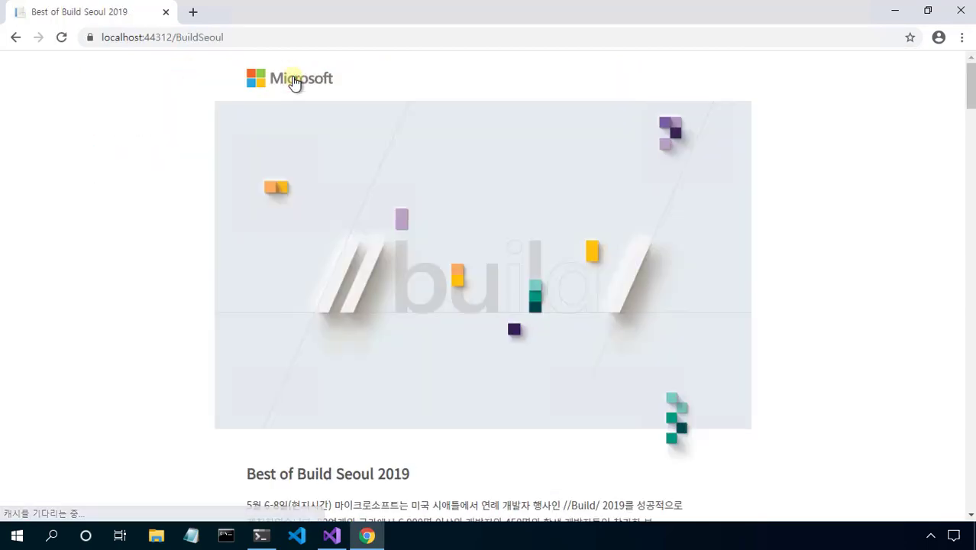
key("alt+Left")
left_click(379, 82)
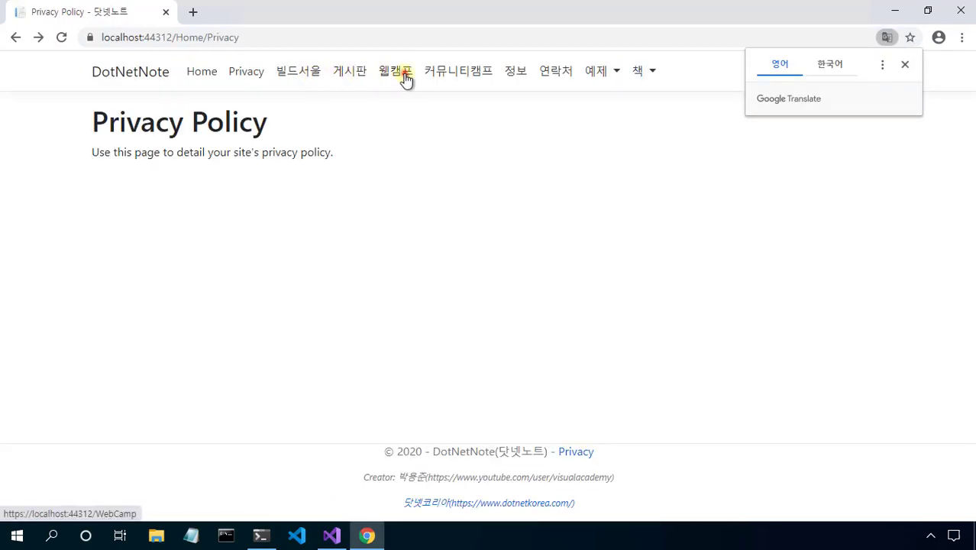
key("alt+Left")
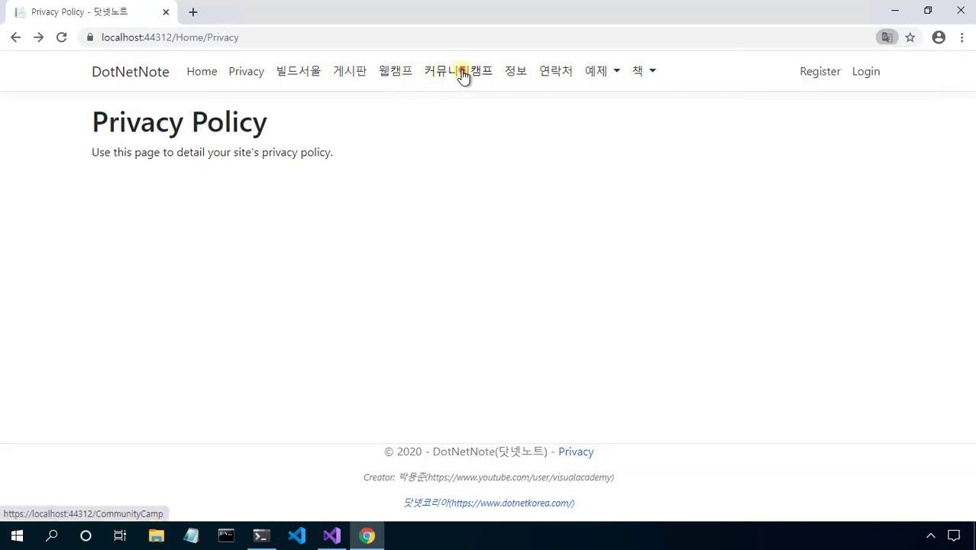
left_click(463, 76)
left_click(519, 76)
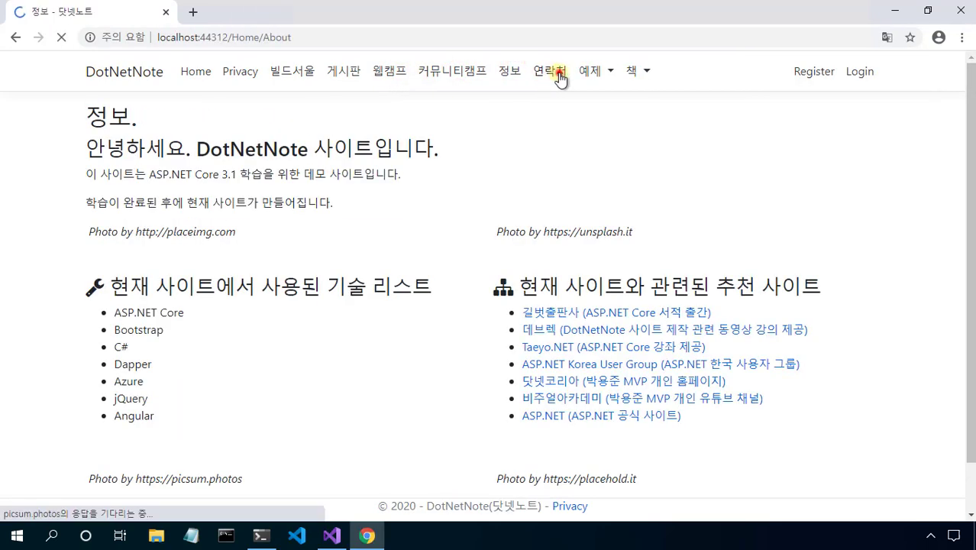
left_click(550, 73)
Try the Razor 구문 1 and 헬퍼 메서드 examples and the 책 menu, then check the empty 게시판 board
left_click(589, 75)
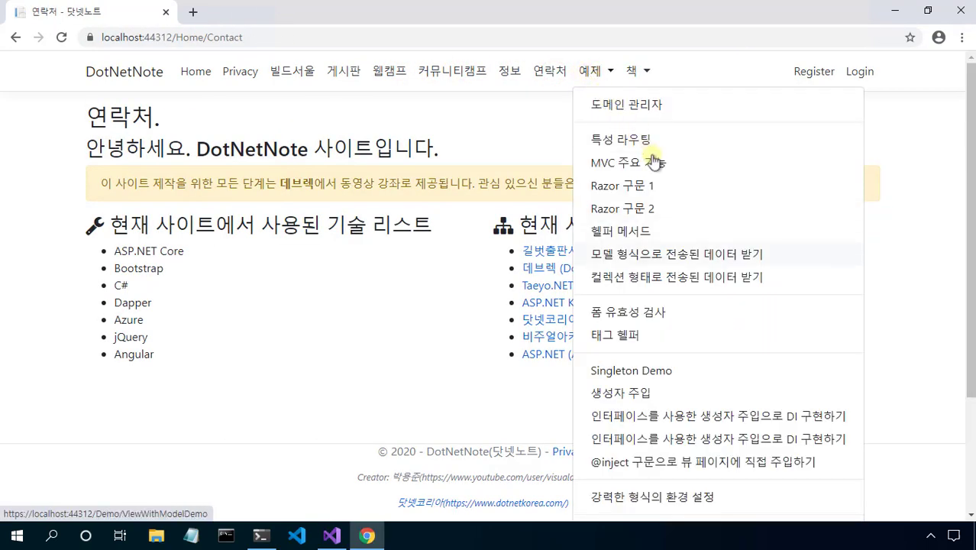
left_click(677, 188)
key("alt+Left")
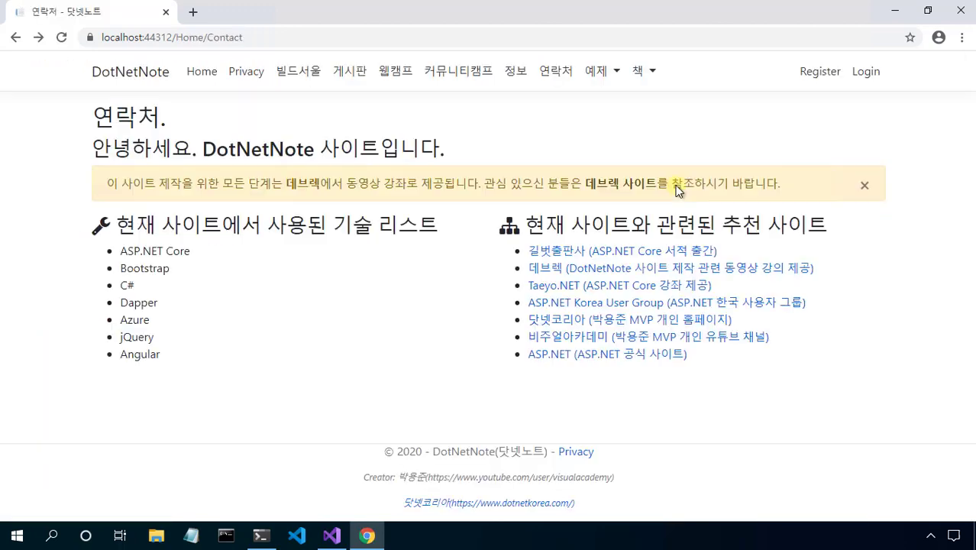
left_click(613, 72)
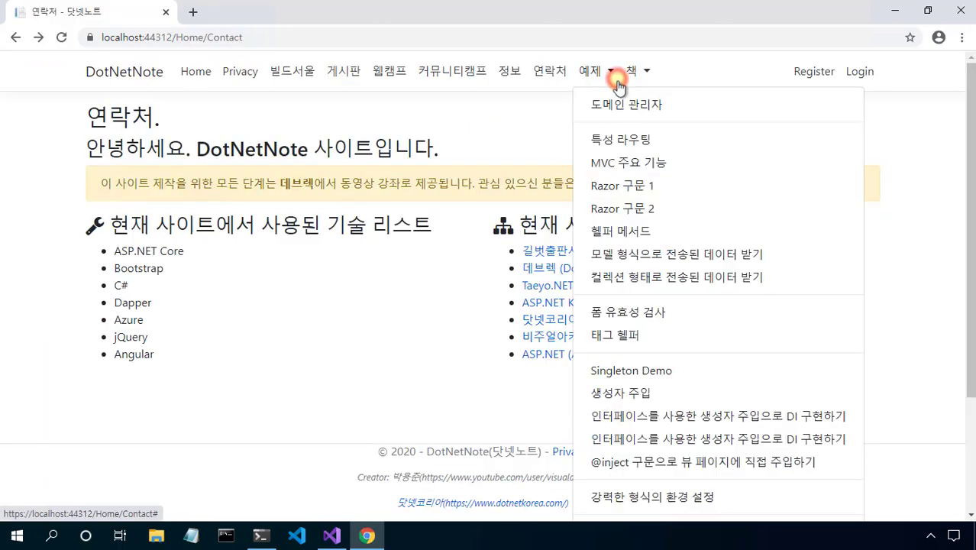
left_click(644, 233)
key("alt+Left")
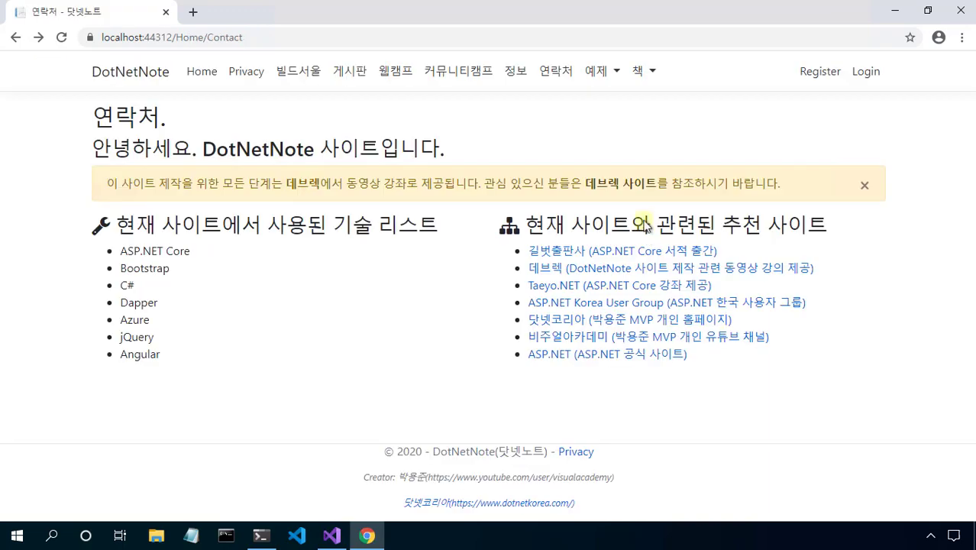
left_click(637, 72)
left_click(552, 134)
left_click(143, 83)
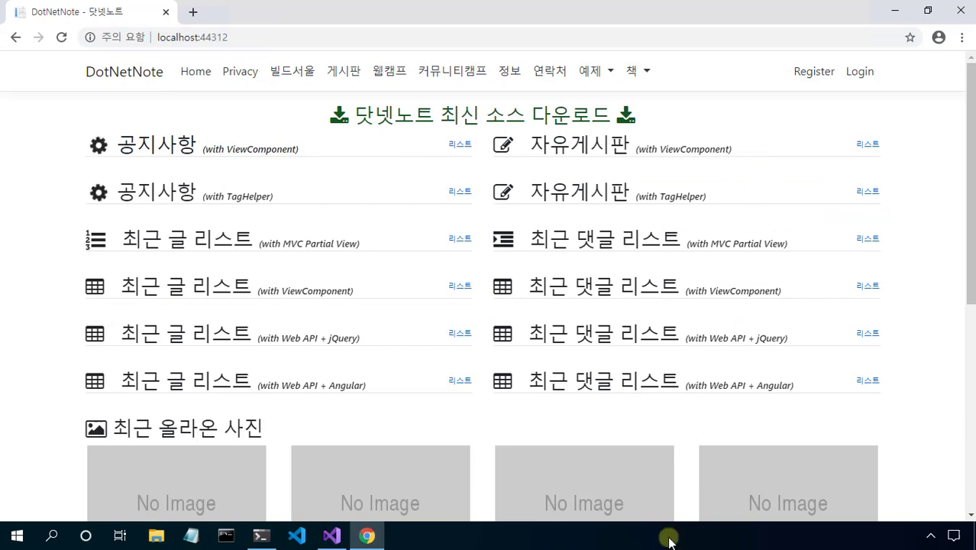
left_click(399, 263)
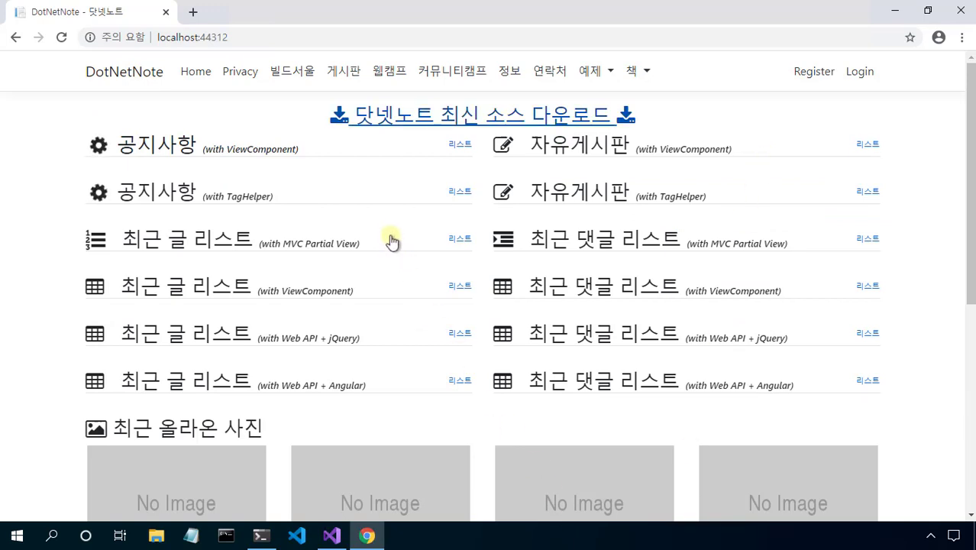
left_click(344, 77)
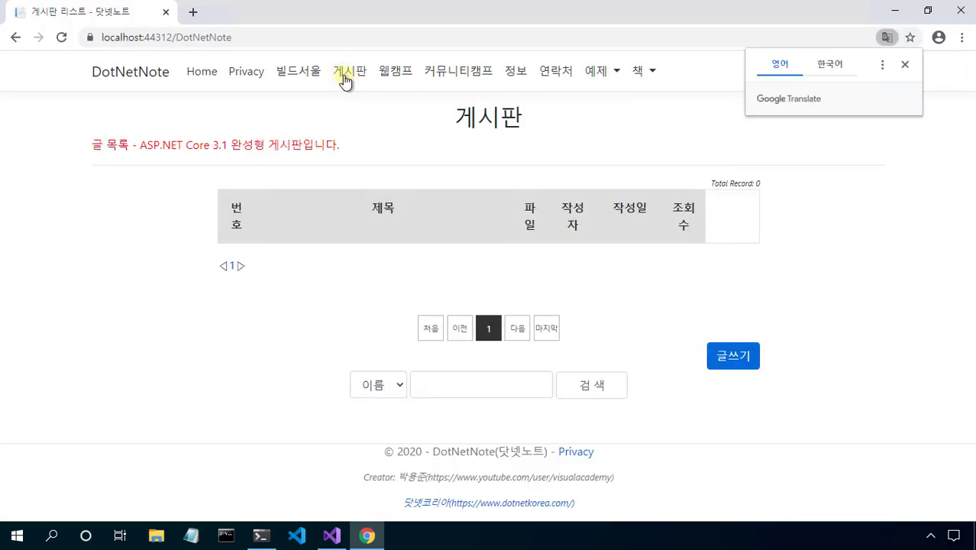
left_click(331, 535)
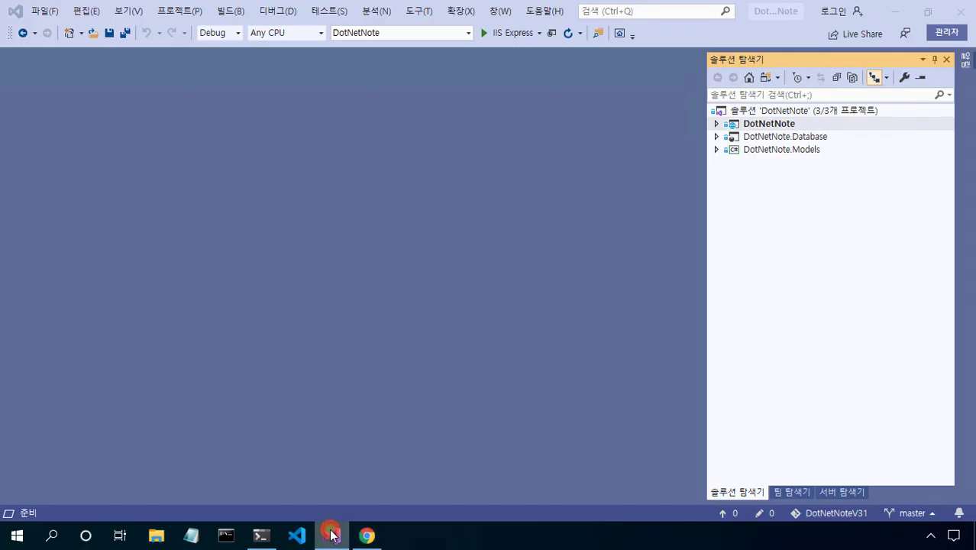
In DotNetNoteController.cs, comment out the [Authorize] attribute above Create() and save
left_click(717, 123)
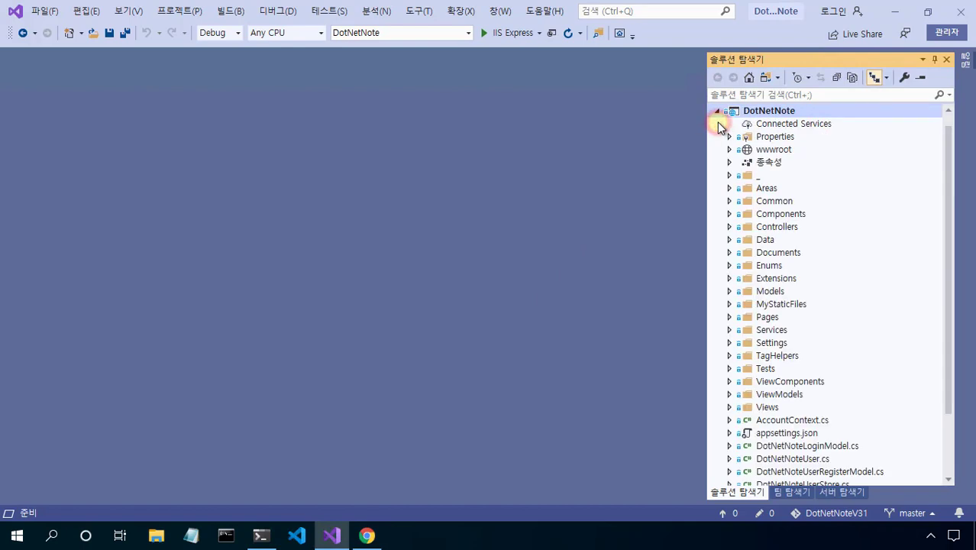
left_click(732, 229)
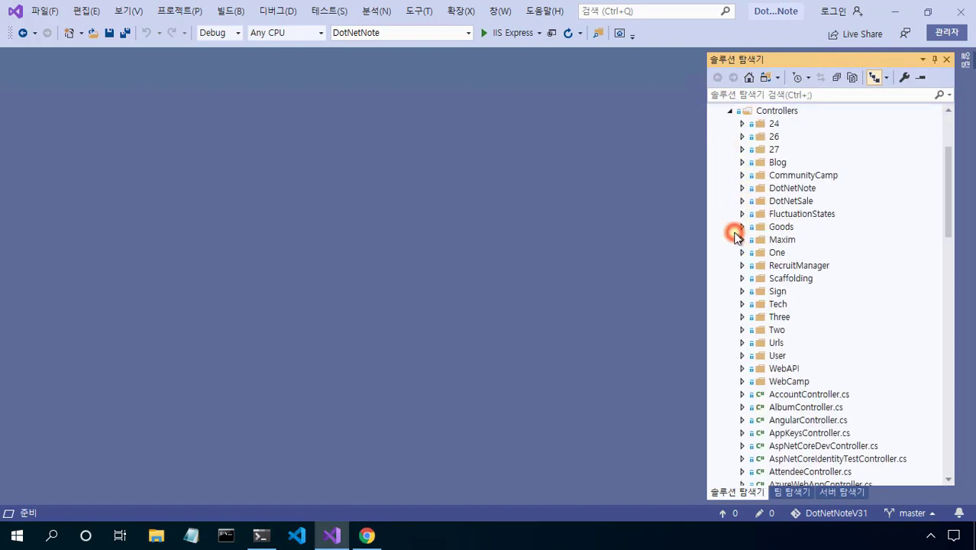
left_click(742, 188)
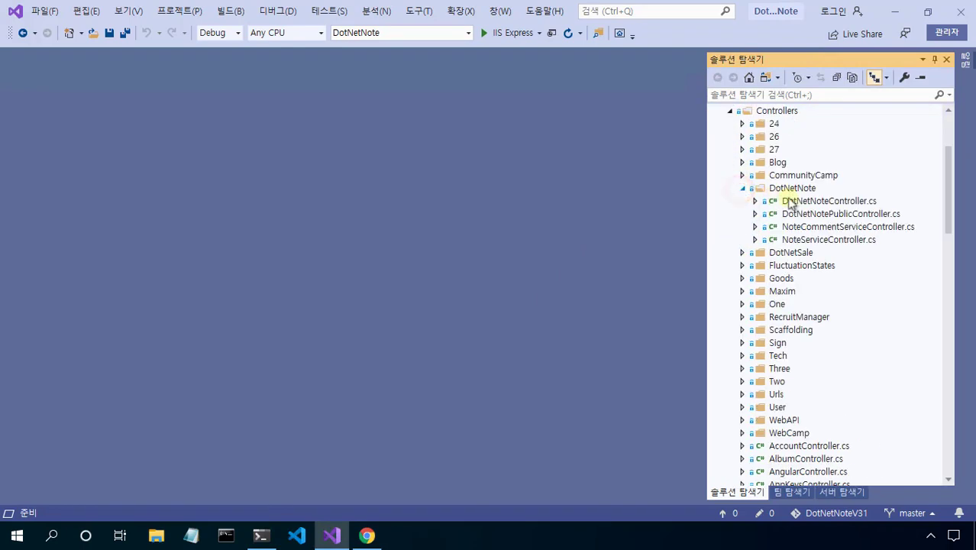
left_click(835, 205)
double_click(837, 206)
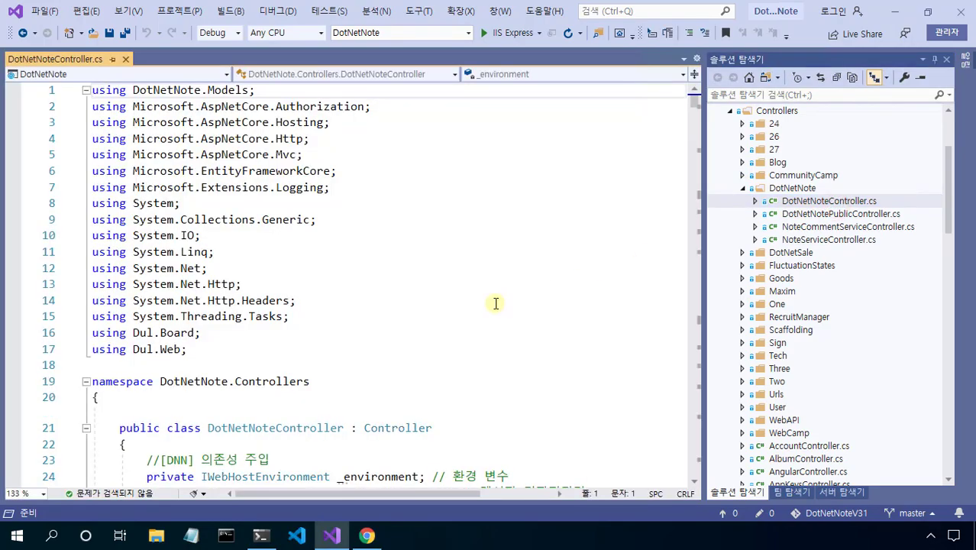
scroll(496, 304, "down", 3)
scroll(495, 303, "down", 5)
scroll(495, 303, "down", 2)
scroll(496, 303, "down", 7)
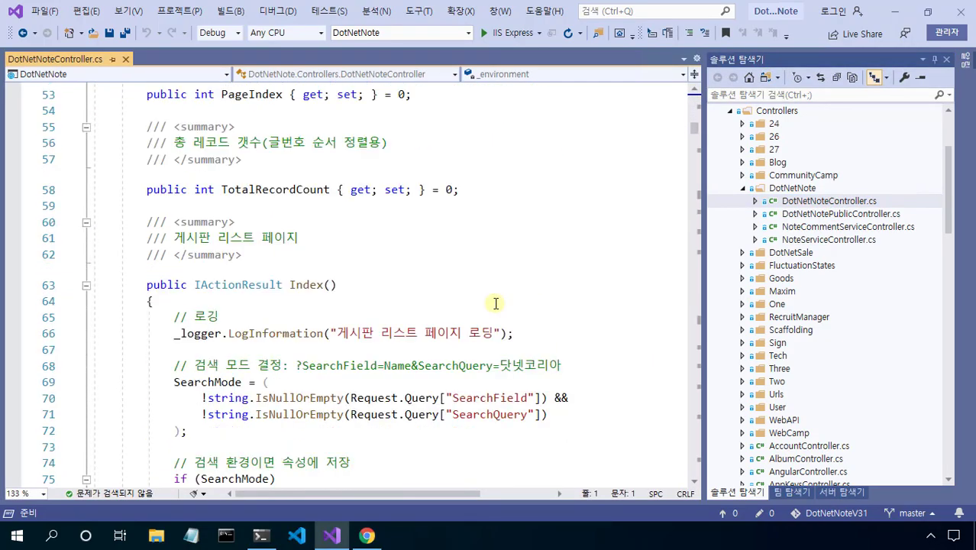
scroll(496, 304, "down", 1)
scroll(496, 303, "down", 5)
scroll(496, 304, "down", 5)
scroll(495, 303, "down", 5)
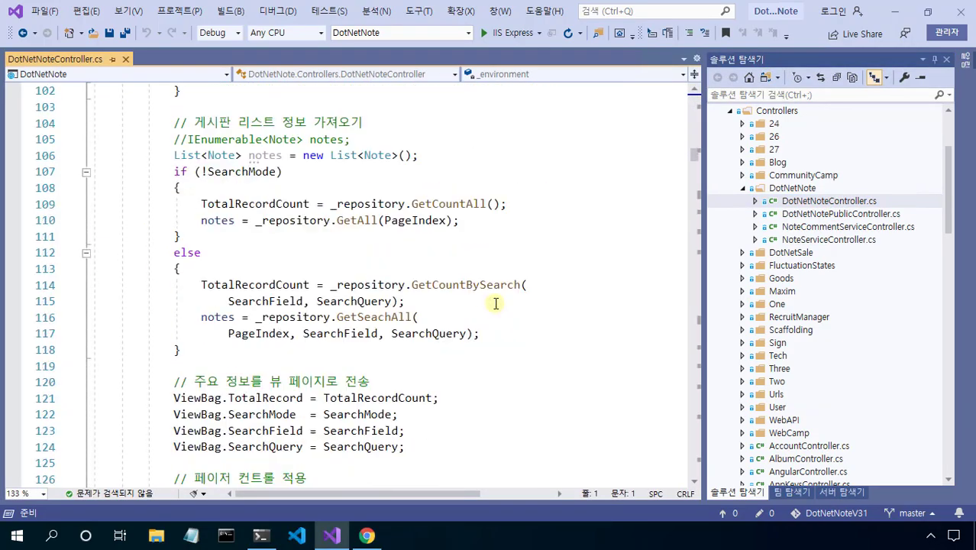
scroll(495, 304, "down", 6)
scroll(496, 303, "down", 2)
scroll(496, 303, "down", 1)
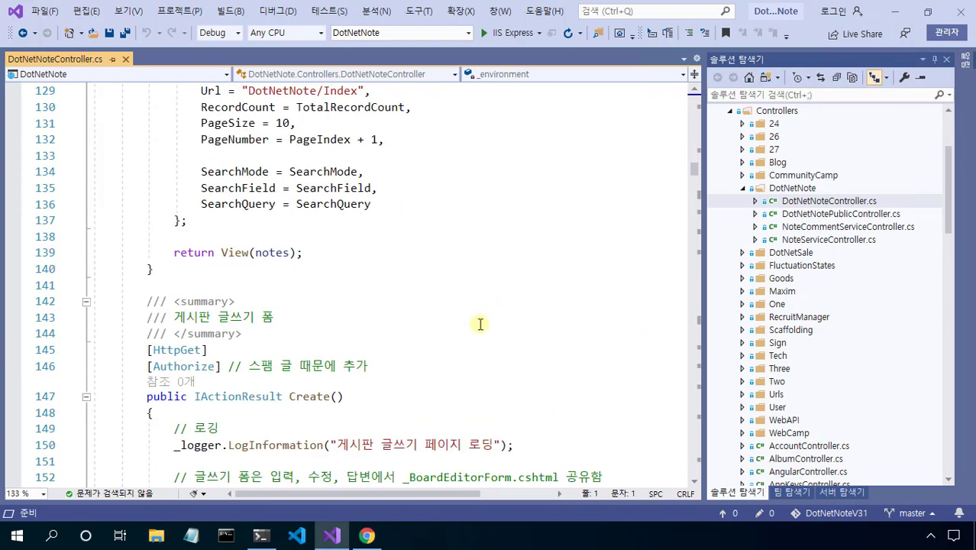
left_click(447, 368)
key("Home")
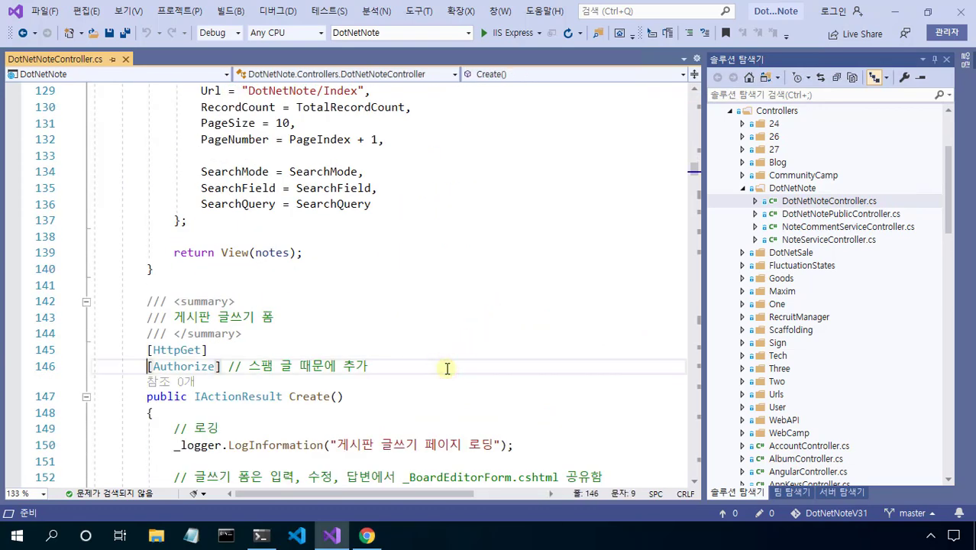
type("//")
key("ctrl+s")
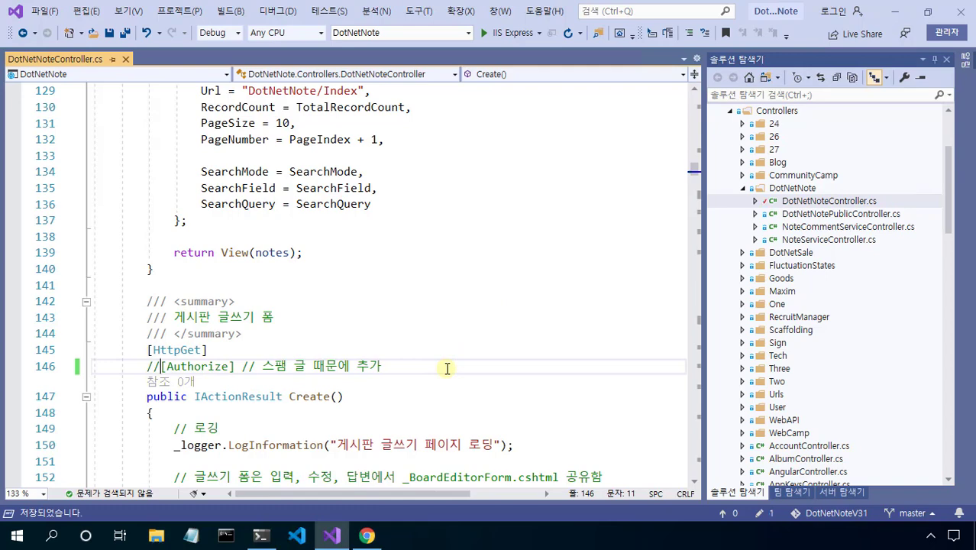
Comment out the [Authorize] attribute above the posting Create action too
scroll(447, 368, "down", 1)
scroll(446, 368, "down", 7)
scroll(447, 368, "down", 1)
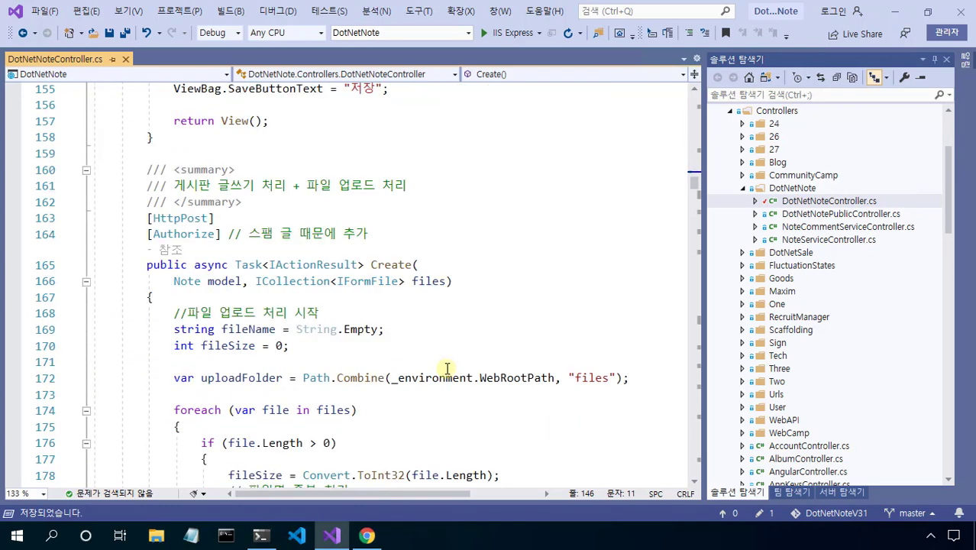
left_click(446, 235)
key("Home")
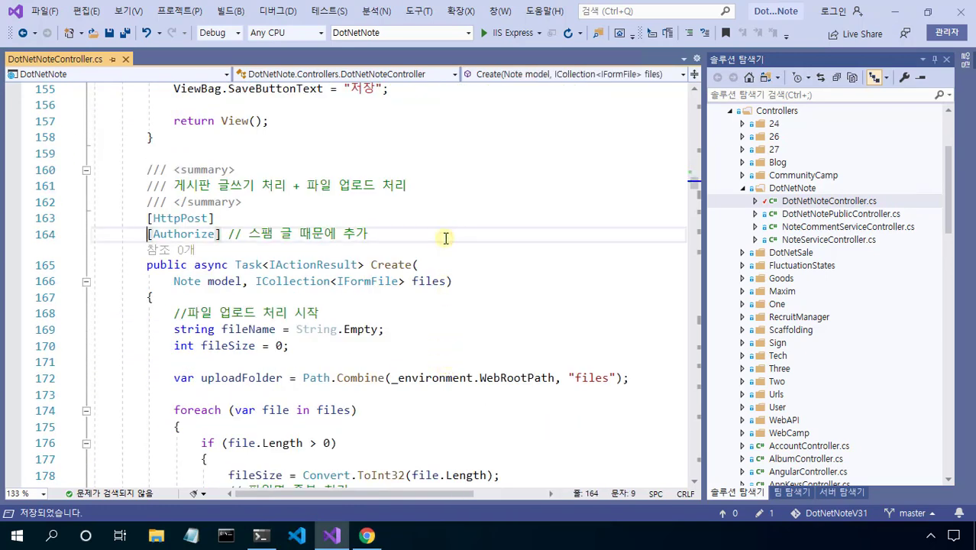
type("//")
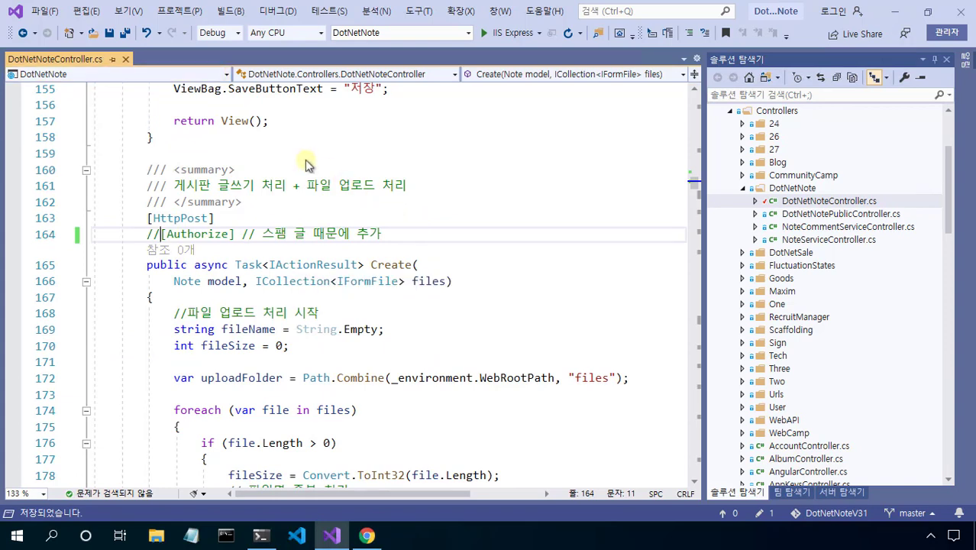
Close the controller file, start the site without debugging, and bring Chrome forward
left_click(125, 59)
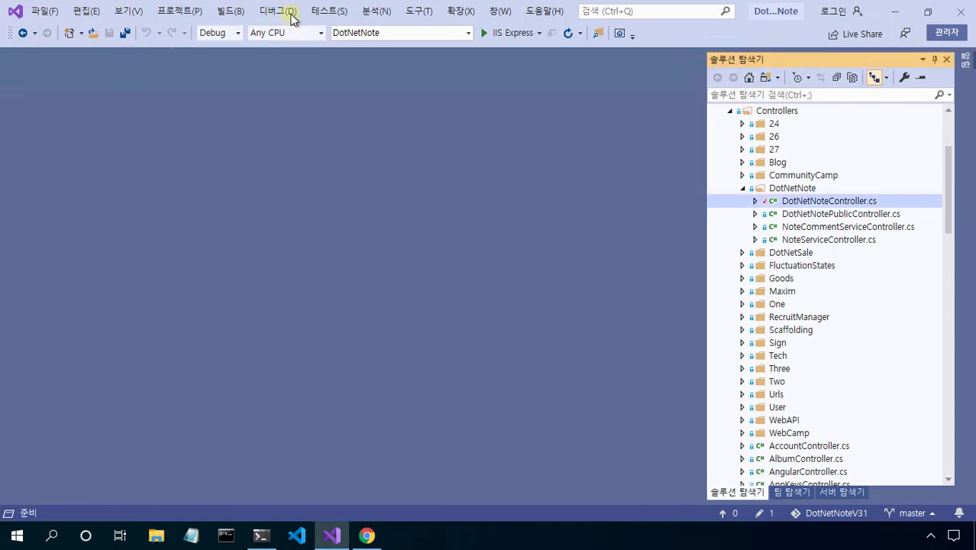
left_click(292, 17)
left_click(395, 62)
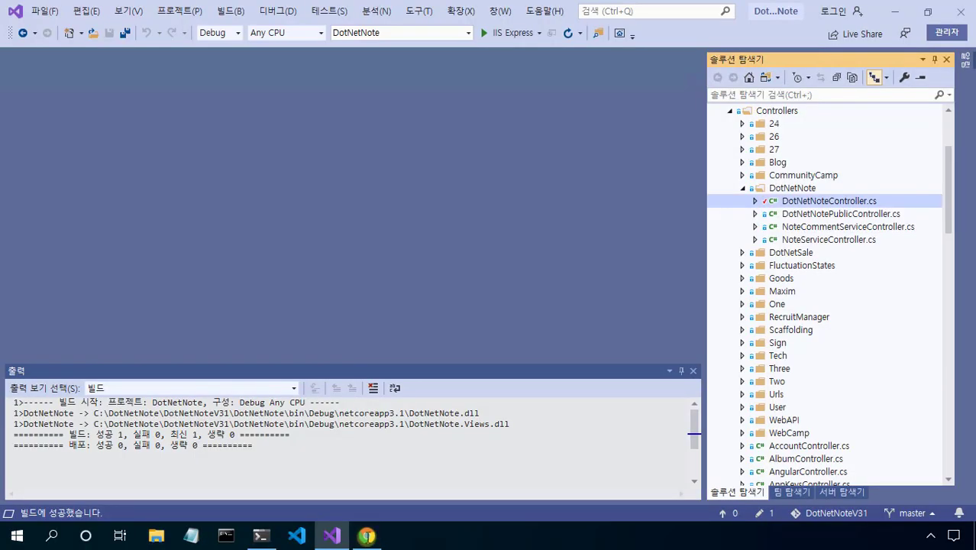
left_click(366, 538)
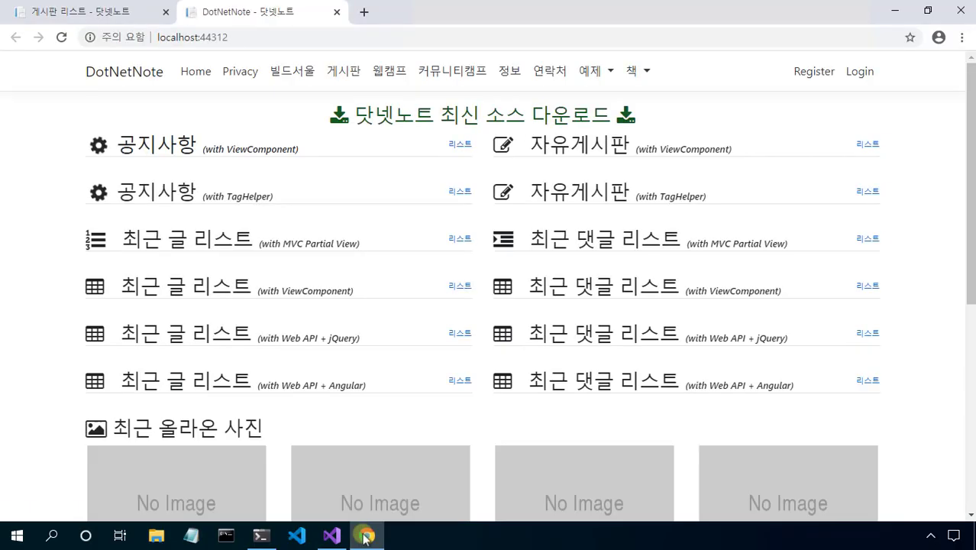
Close the old tab and start a new post on the 게시판 board
left_click(165, 11)
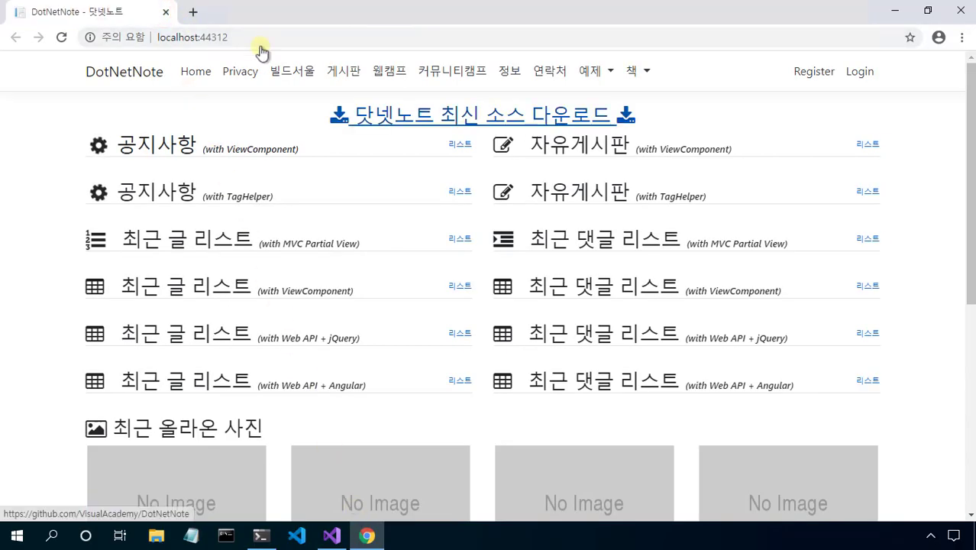
left_click(345, 79)
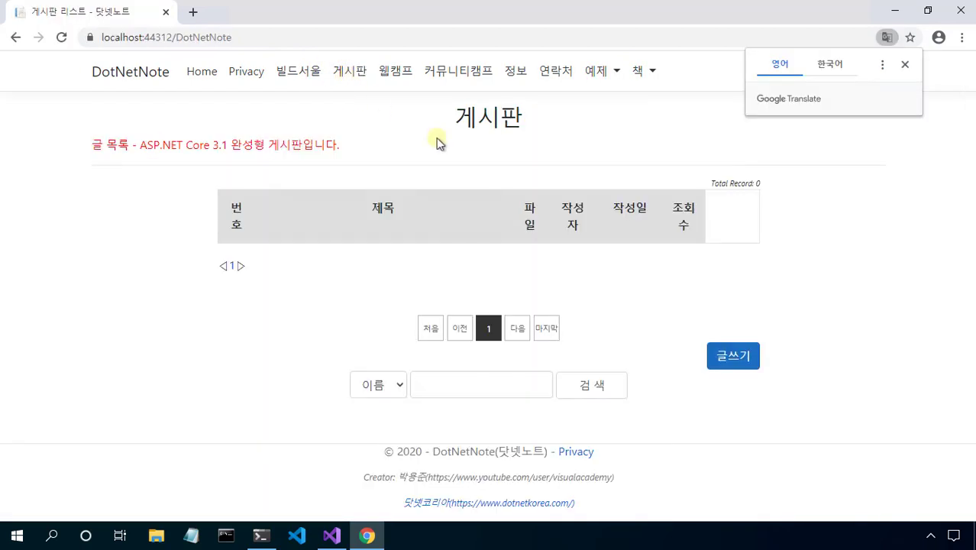
left_click(758, 359)
Fill in the author's name, title '게시판 테스트' and body '게시판 테스트'
left_click(175, 218)
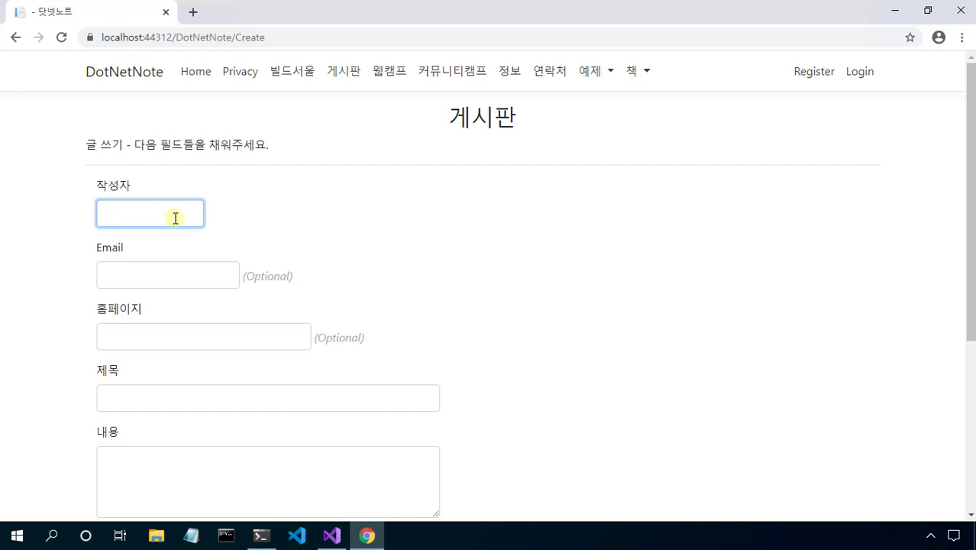
type("용준")
key("Tab")
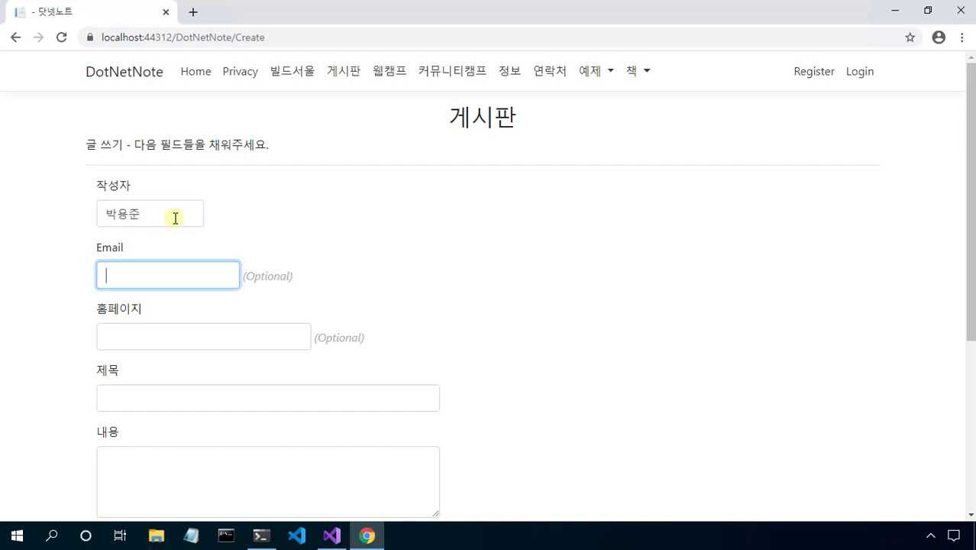
key("Tab")
key("Tab")
type("게시판 테스")
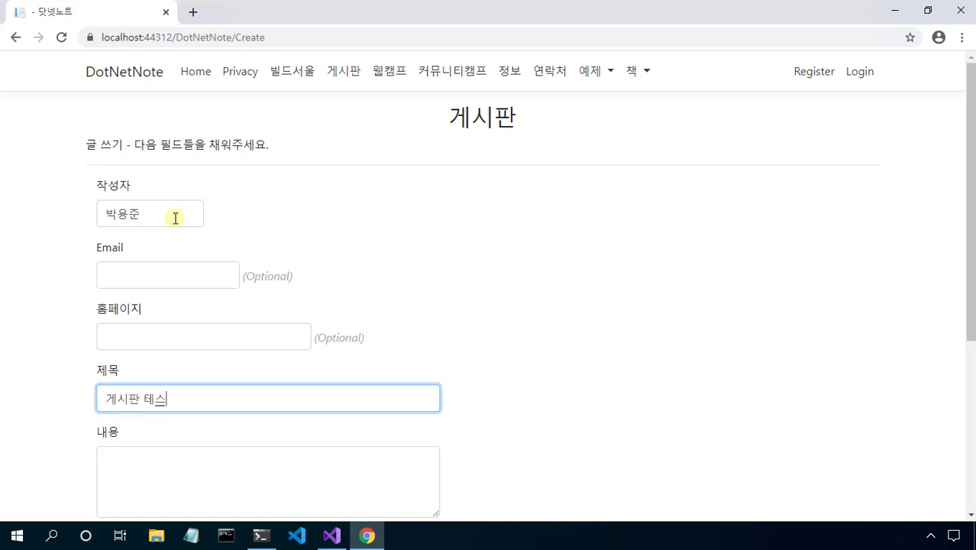
type("트")
key("Tab")
type("시판 테")
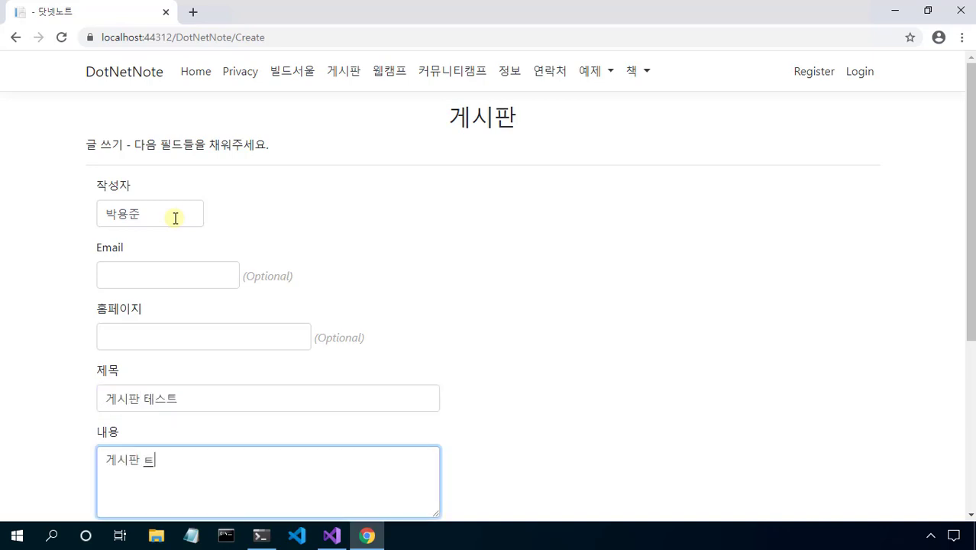
type("스트")
scroll(175, 219, "down", 2)
scroll(174, 222, "down", 2)
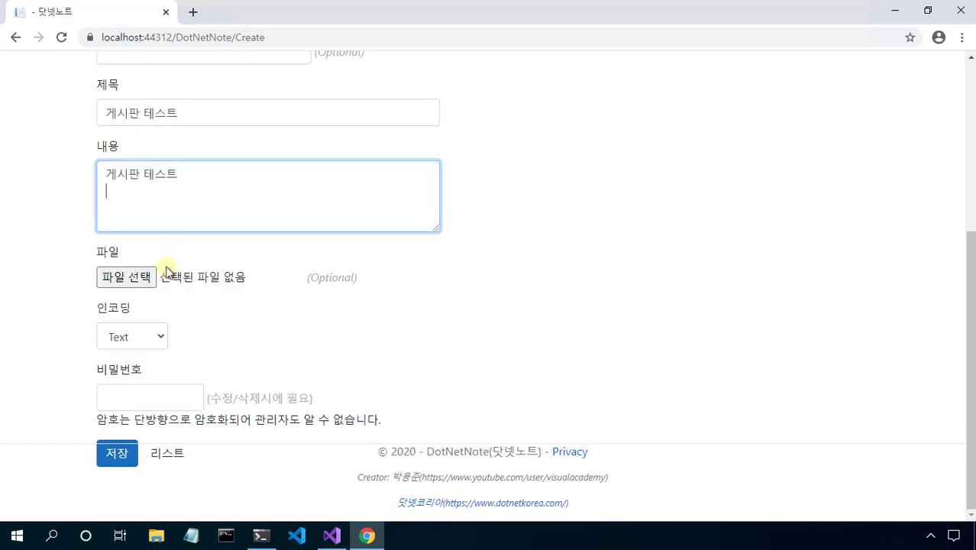
Enter the post password and save the post to the board
left_click(145, 397)
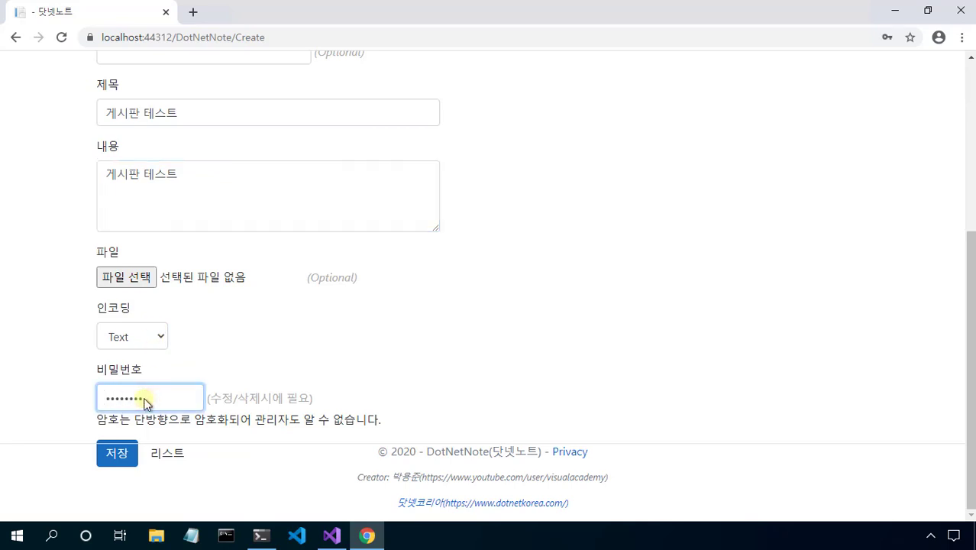
left_click(122, 455)
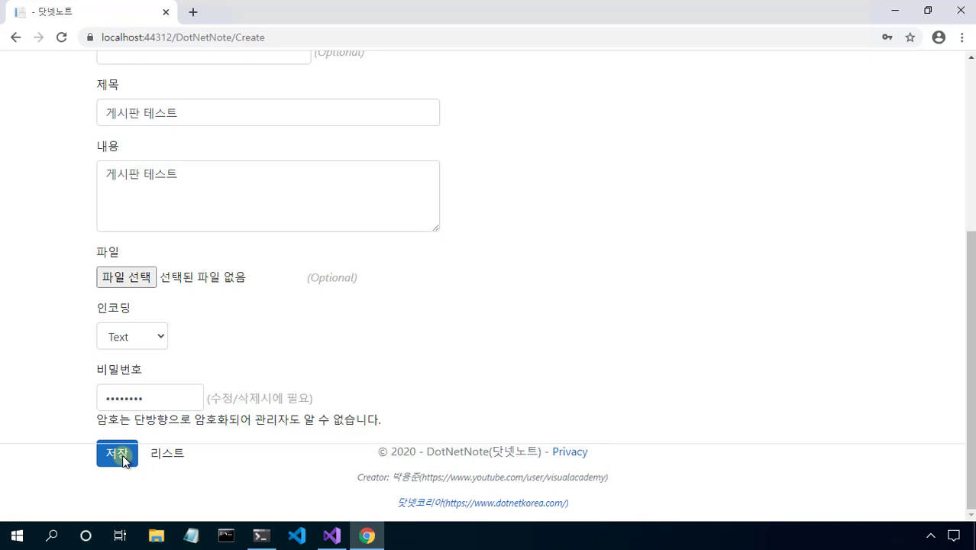
scroll(124, 458, "down", 1)
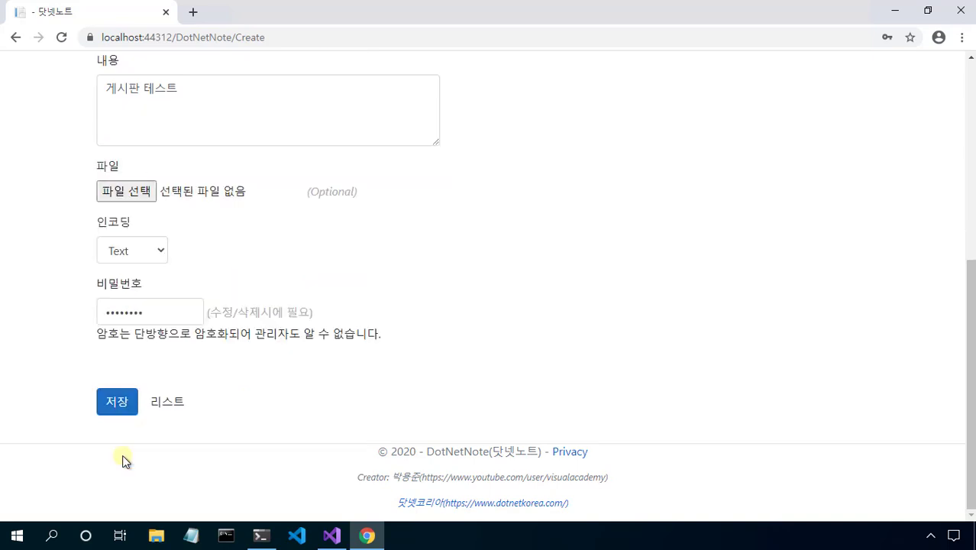
left_click(124, 404)
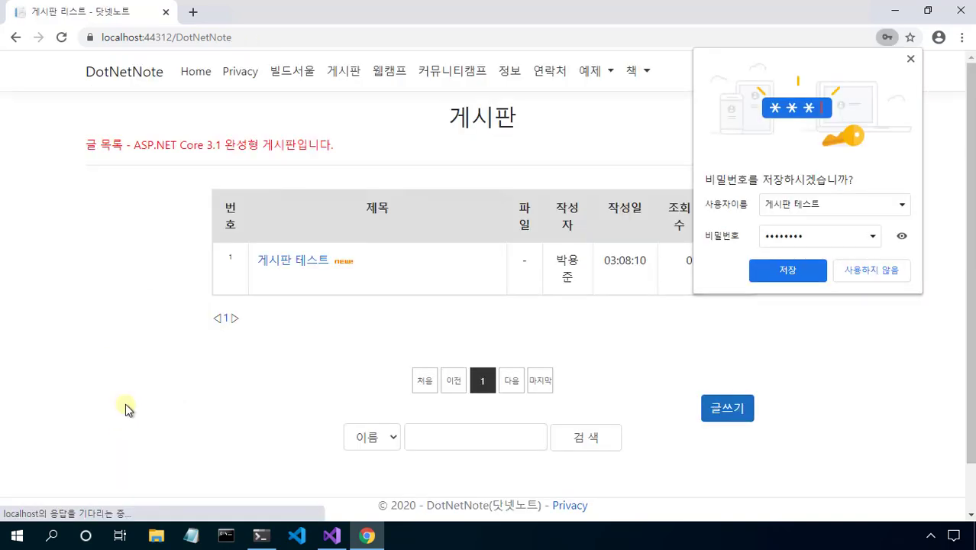
Dismiss Chrome's save-password popup so the board shows 'Total Record: 1'
left_click(911, 59)
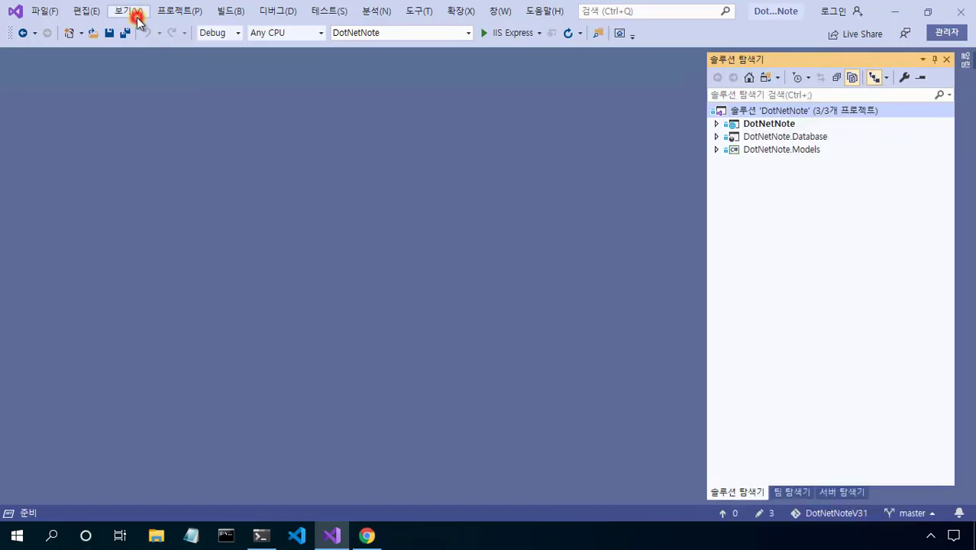
In Team Explorer, commit all changes as '게시판 테스트', sync, and push the outgoing commit
left_click(131, 10)
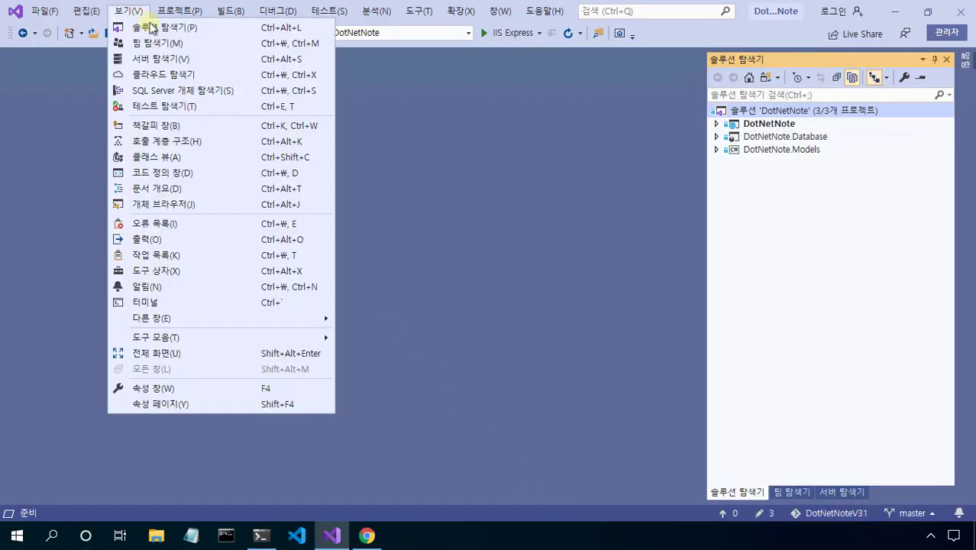
left_click(201, 42)
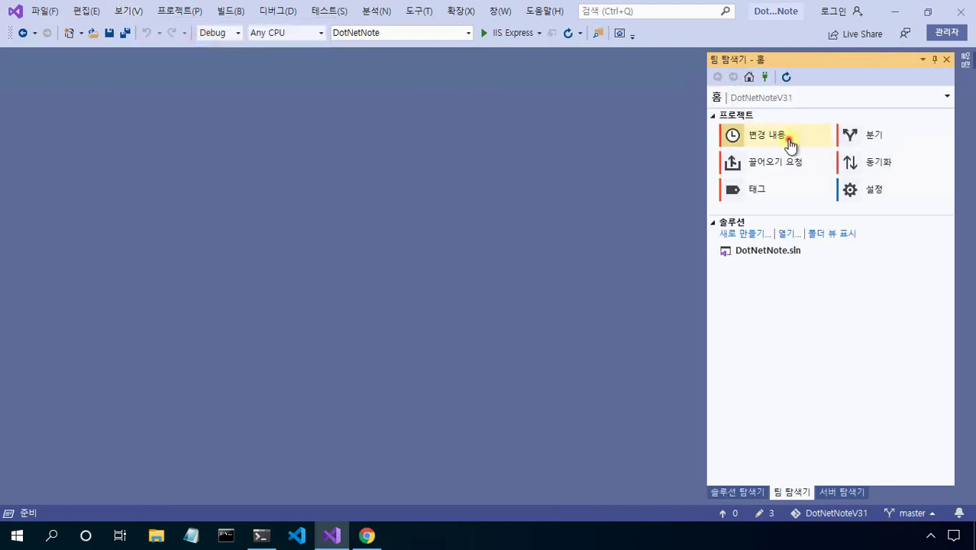
left_click(788, 139)
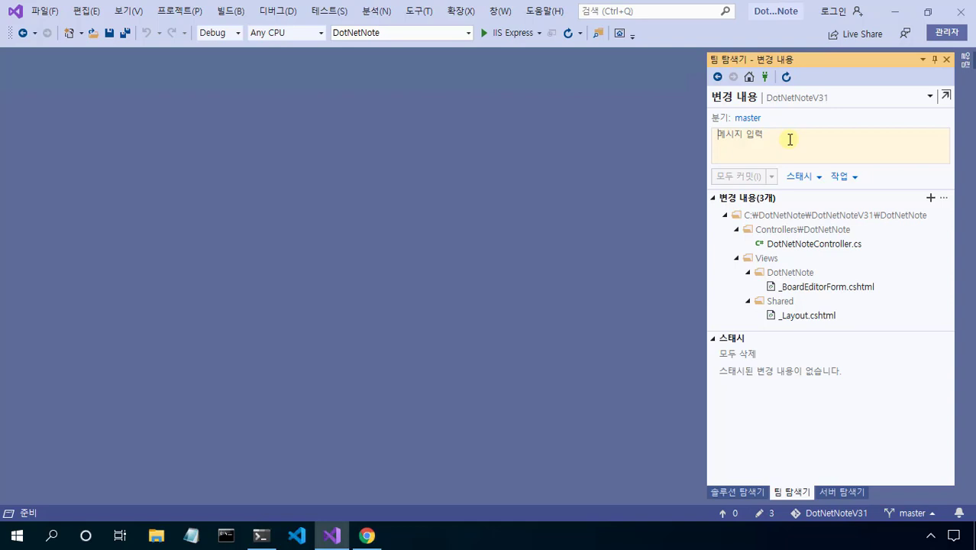
left_click(790, 139)
type("판 ")
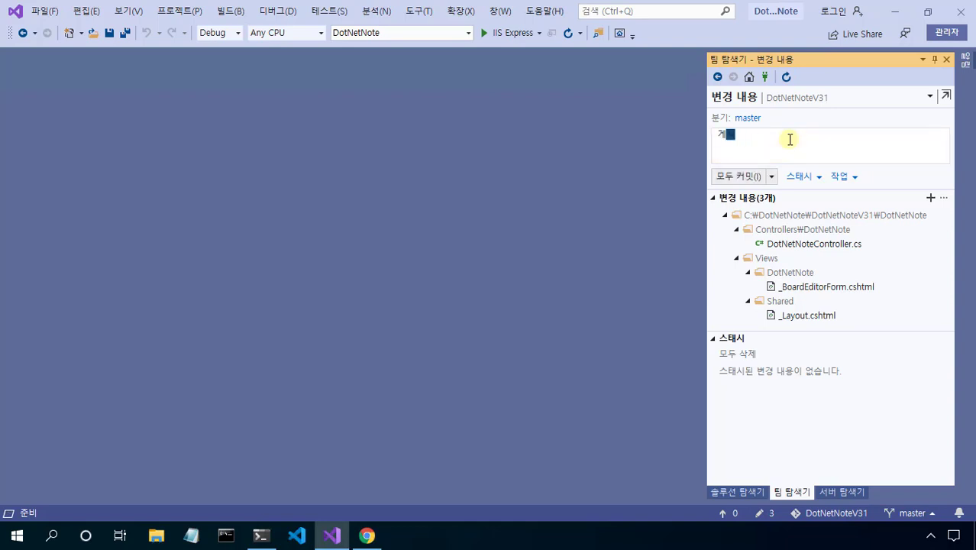
type("테스트")
left_click(772, 176)
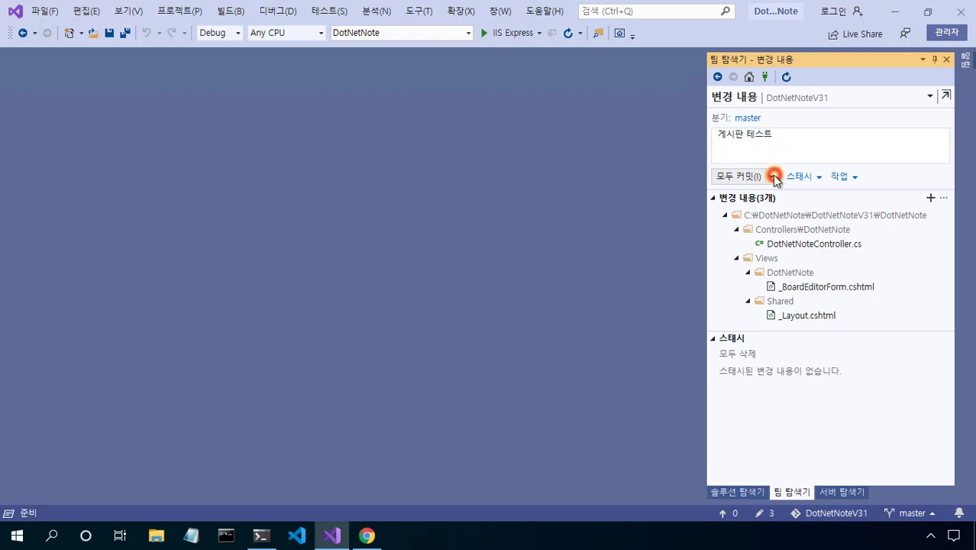
left_click(784, 225)
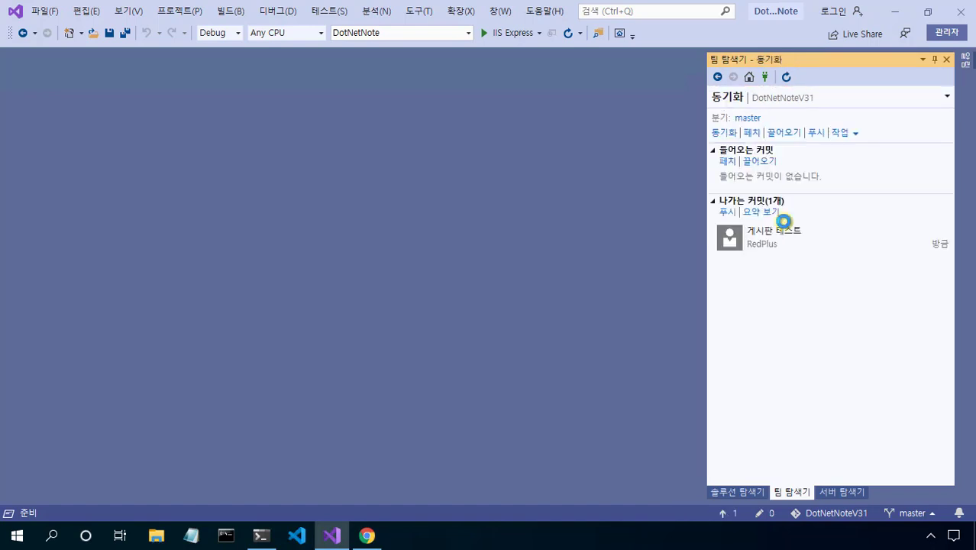
left_click(374, 537)
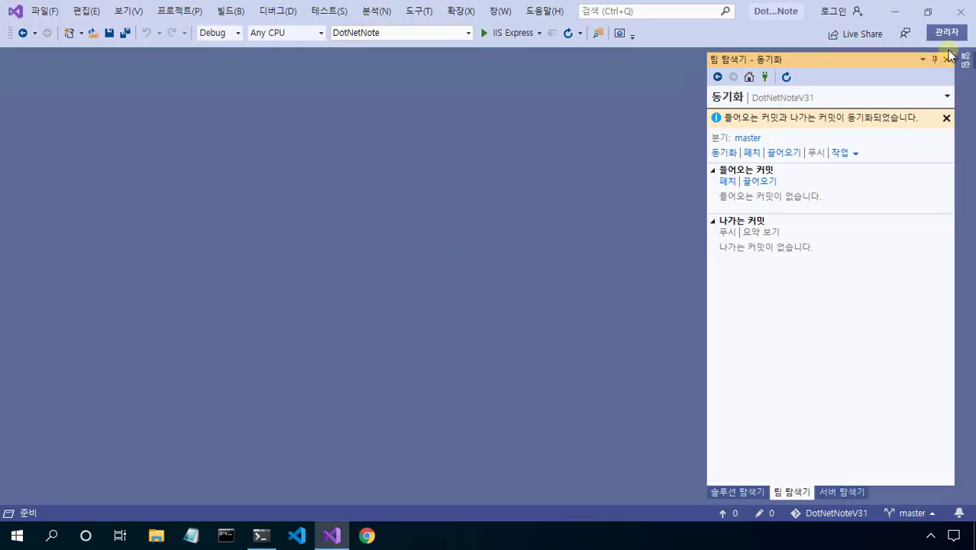
Close Visual Studio and the command prompt, then open the ASP.NET notes file maximized
left_click(957, 17)
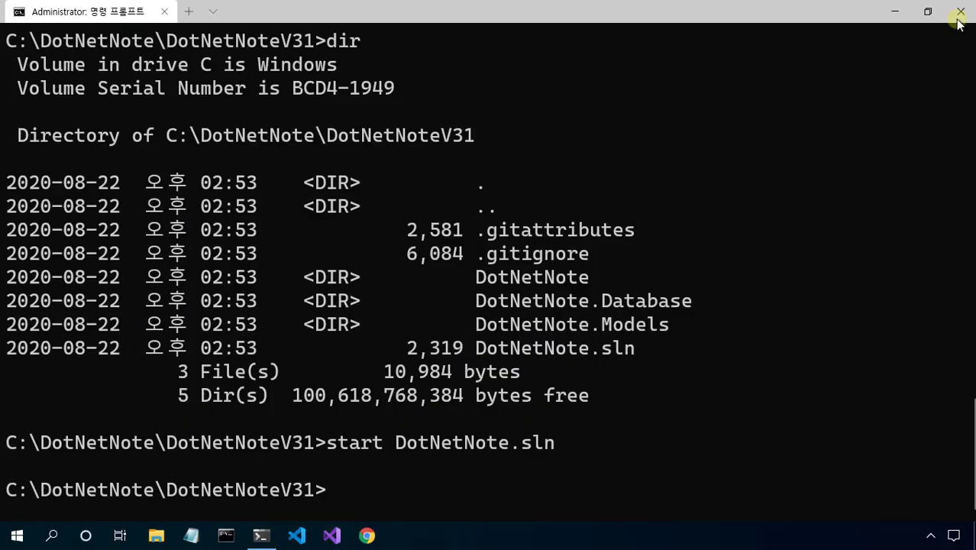
left_click(960, 17)
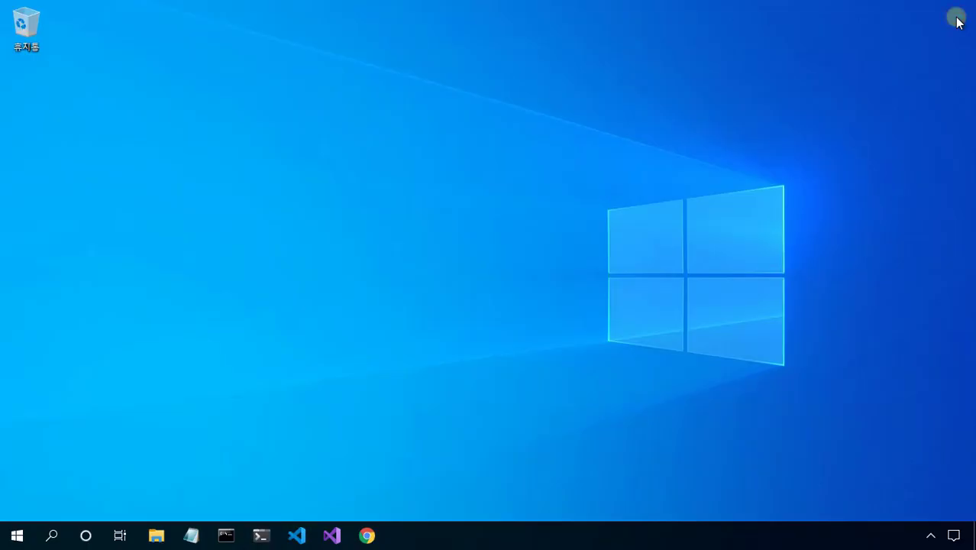
right_click(196, 538)
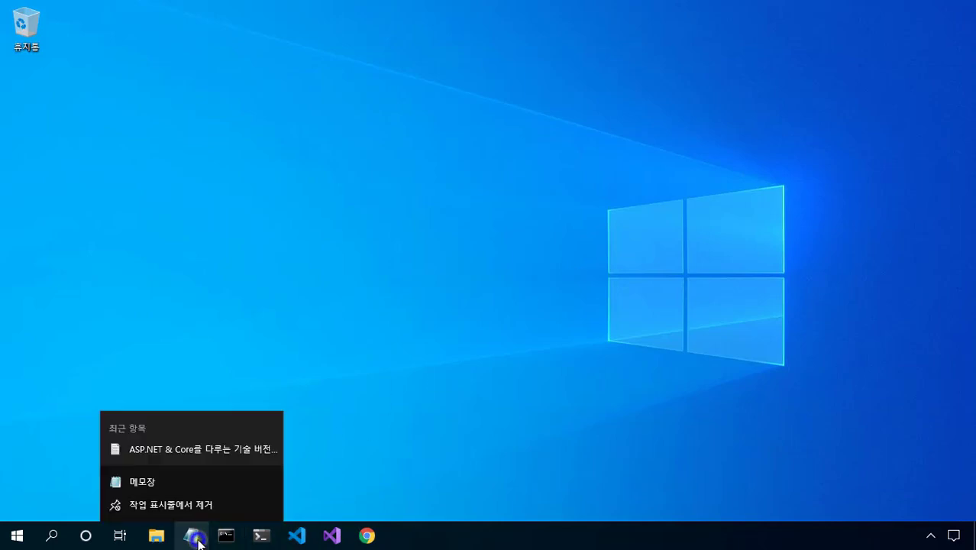
left_click(222, 453)
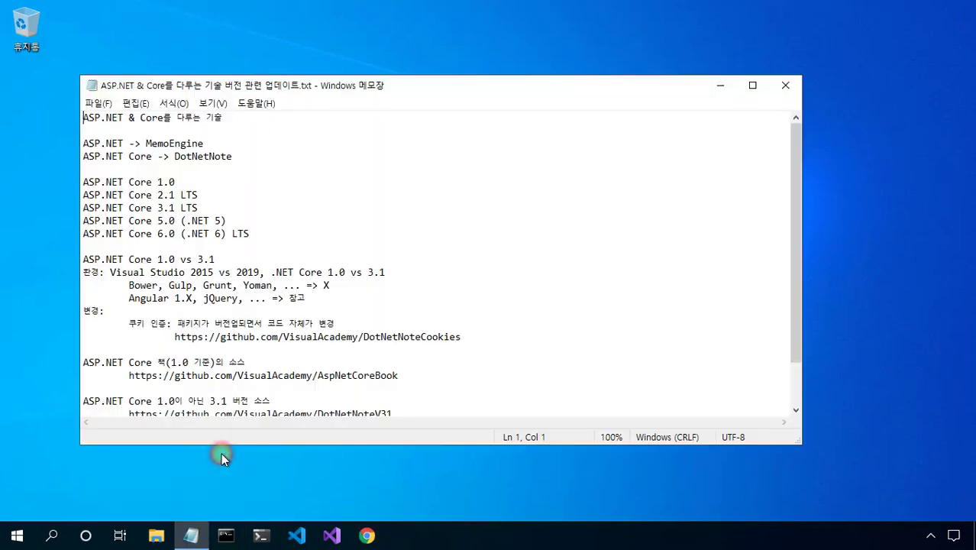
left_click(748, 89)
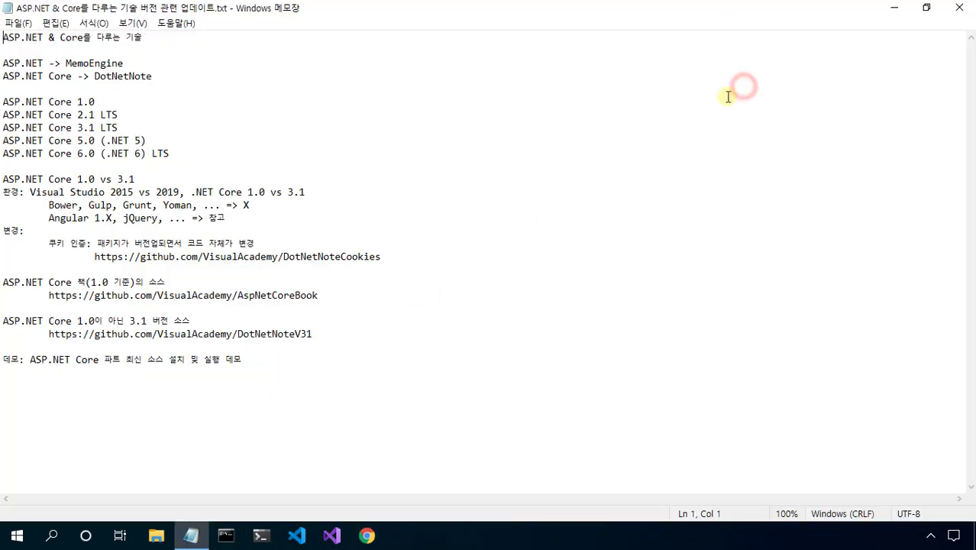
Place the caret on the empty line after the closing demo line
left_click(302, 372)
left_click(295, 357)
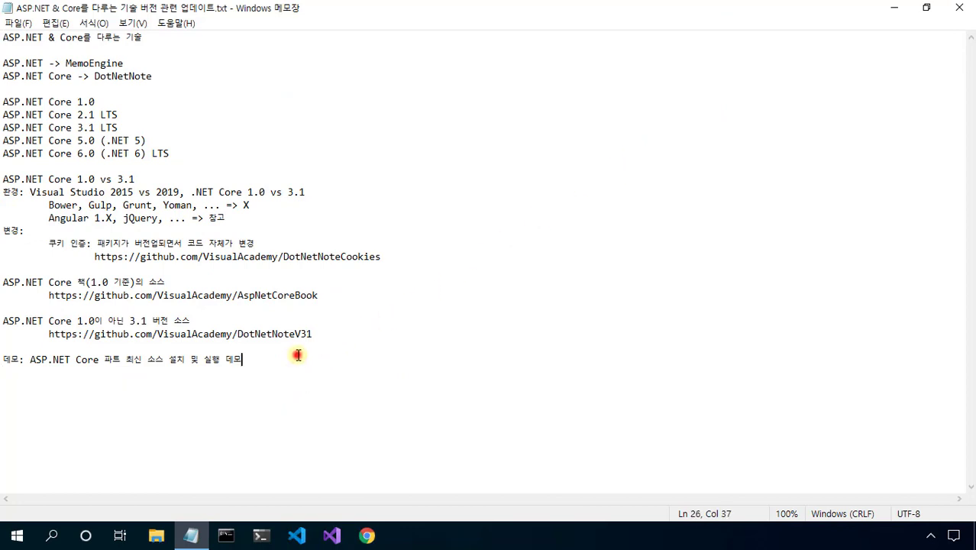
left_click(294, 380)
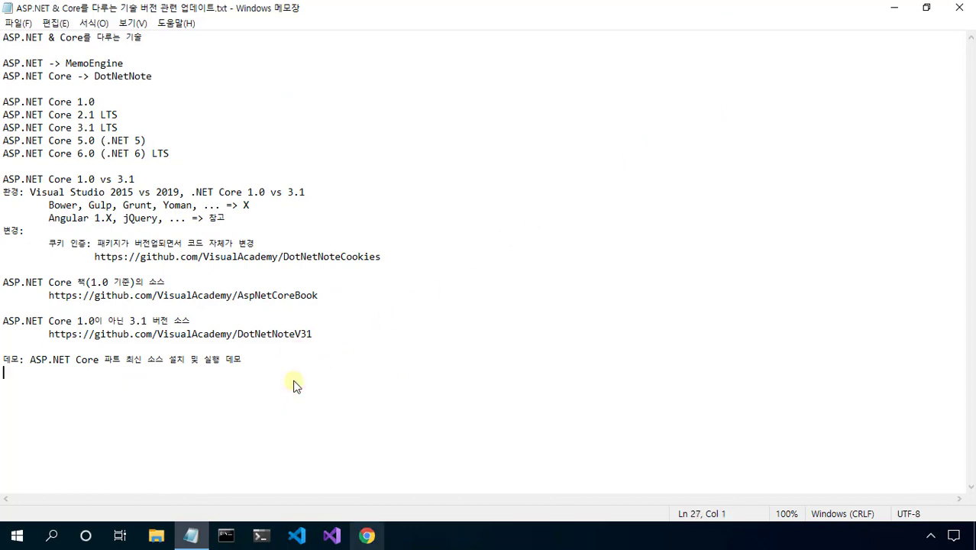